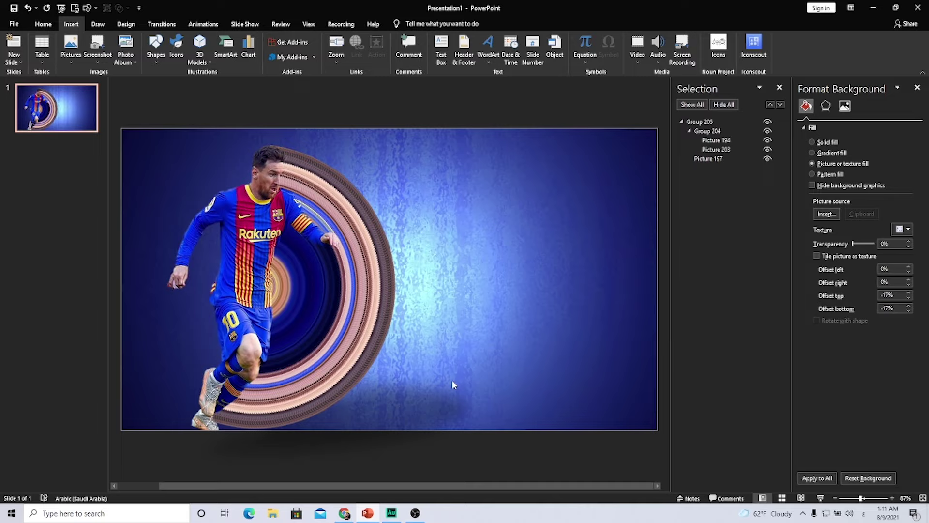
Step: Switch to the browser to view the source photo of the footballer, and return to PowerPoint
click(345, 512)
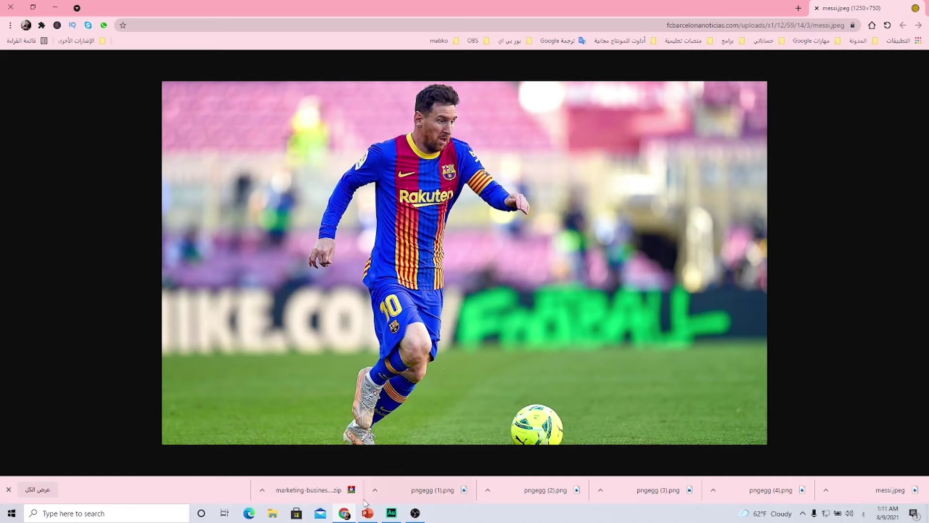
click(368, 514)
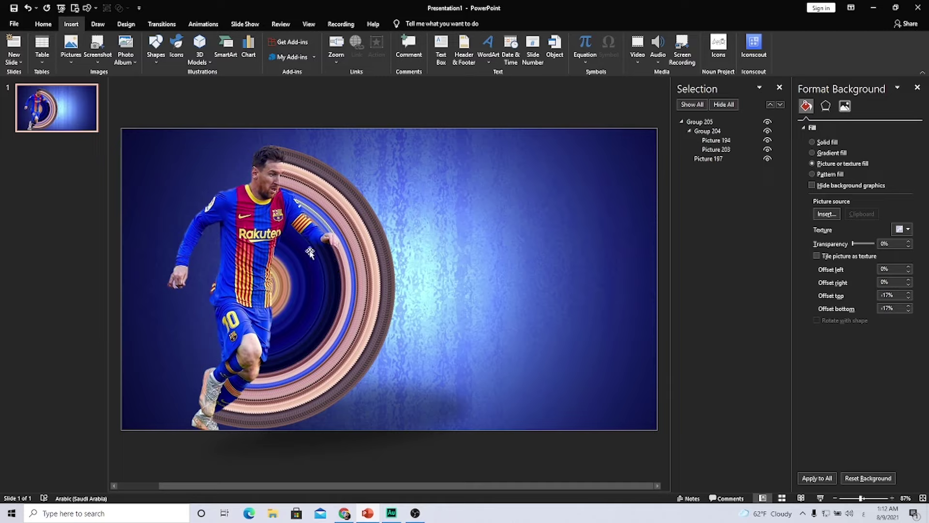
Step: Replace the finished artwork slide with a new blank slide and close the Selection and Format Background panes
right_click(71, 122)
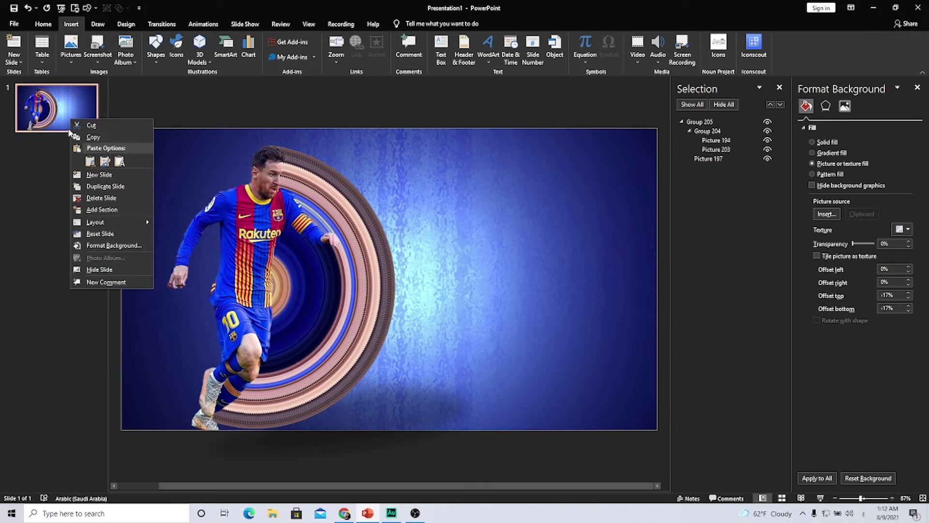
click(92, 187)
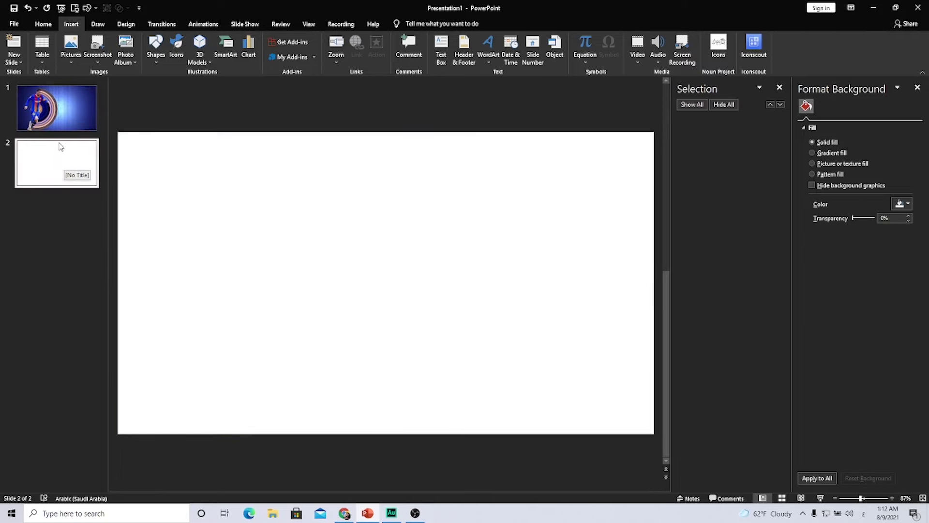
click(66, 117)
right_click(66, 118)
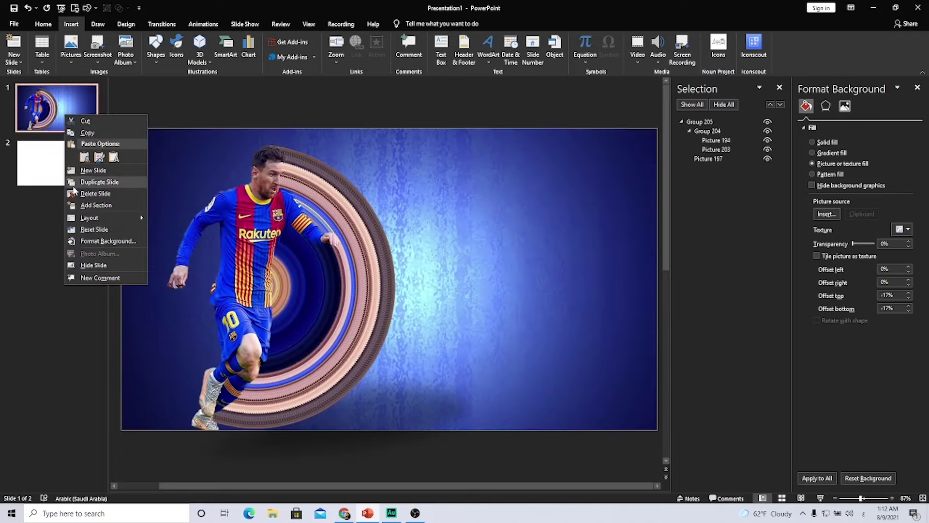
click(88, 194)
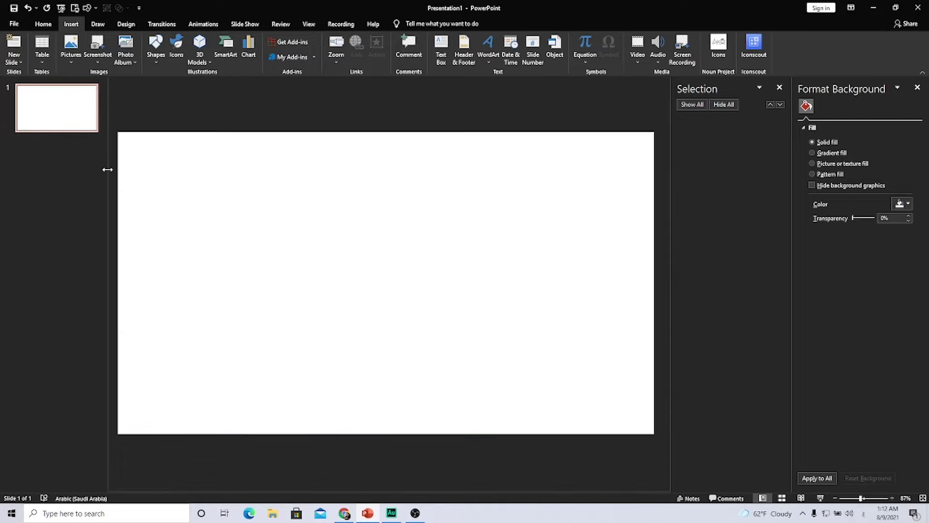
click(780, 87)
click(917, 87)
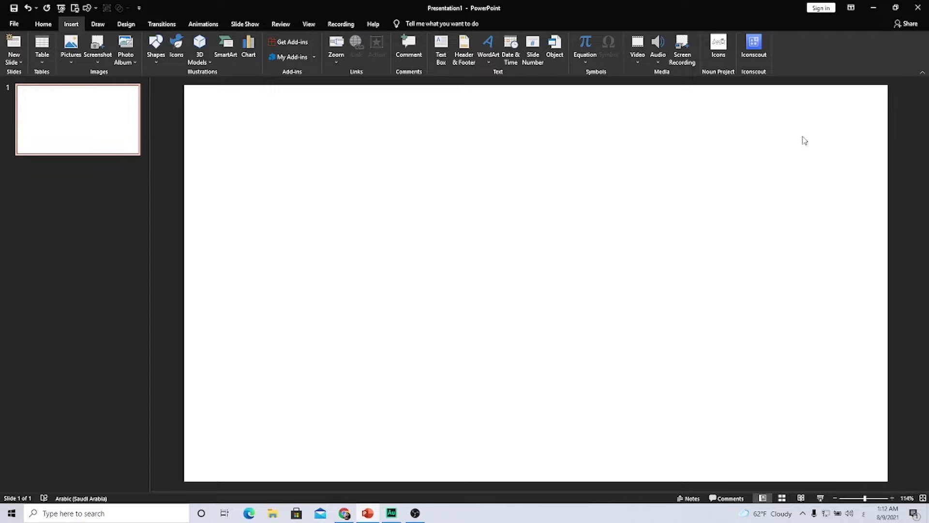
Step: Insert the picture messi.jpeg from the Desktop onto the blank slide
click(72, 59)
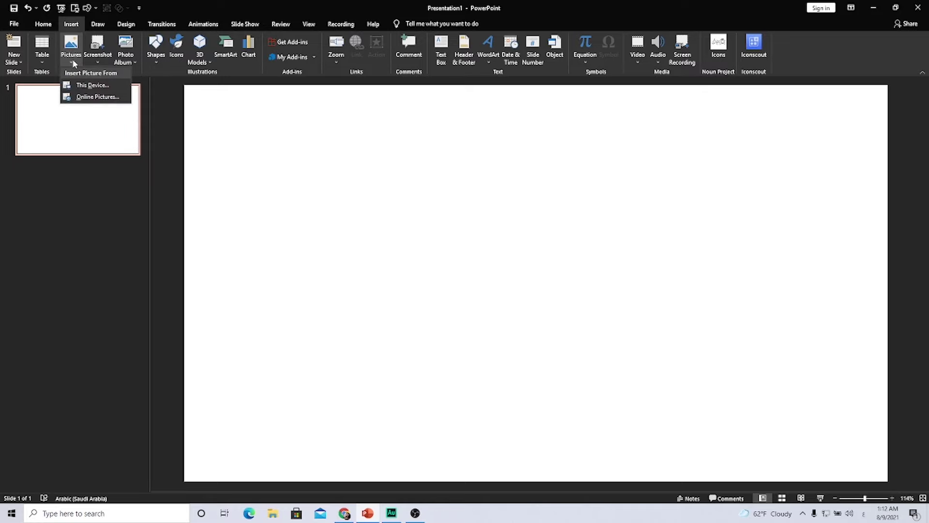
click(87, 86)
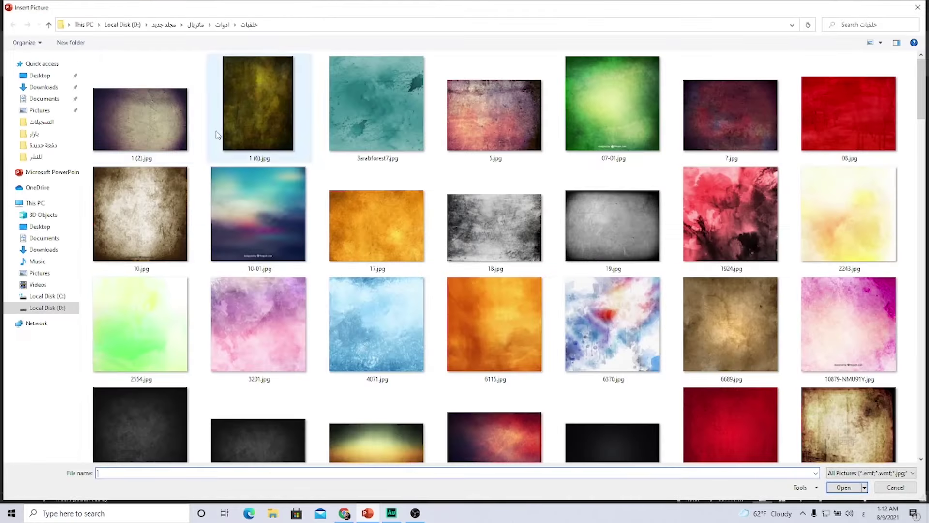
click(26, 77)
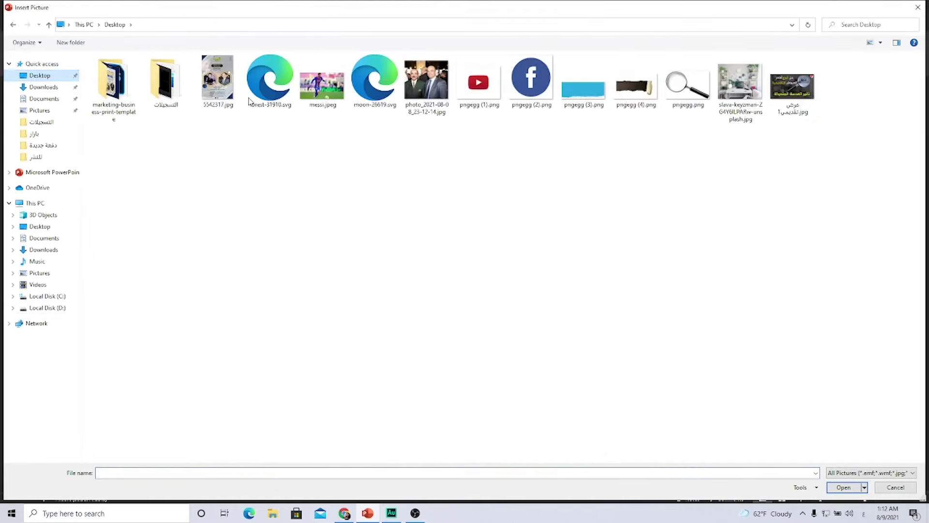
click(322, 81)
click(844, 487)
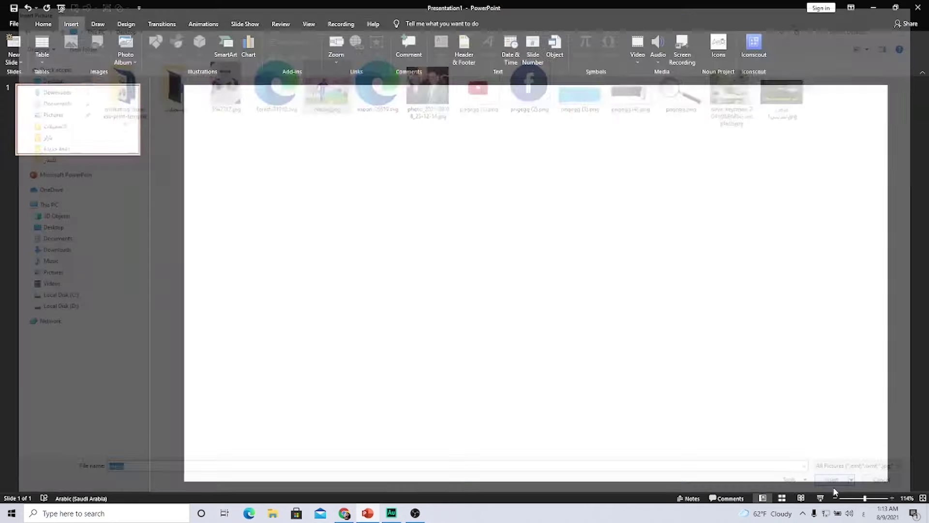
scroll(515, 301, down, 1)
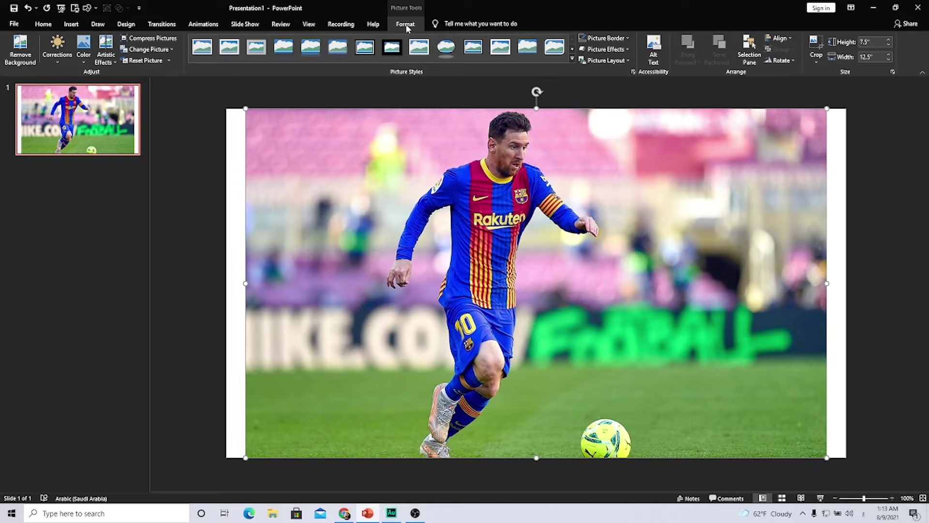
Step: Start Remove Background on the photo and mark the player's head, hands, sleeve and lower leg with boots as areas to keep
click(21, 57)
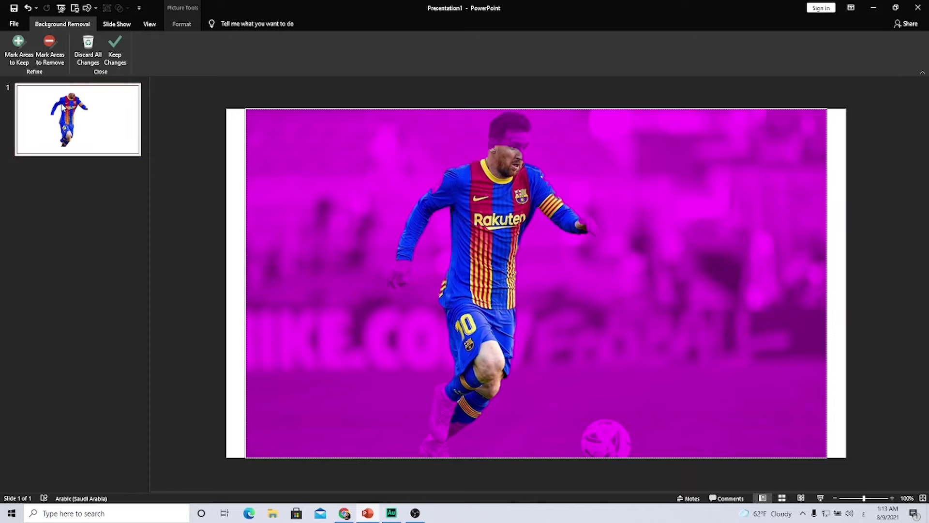
click(23, 51)
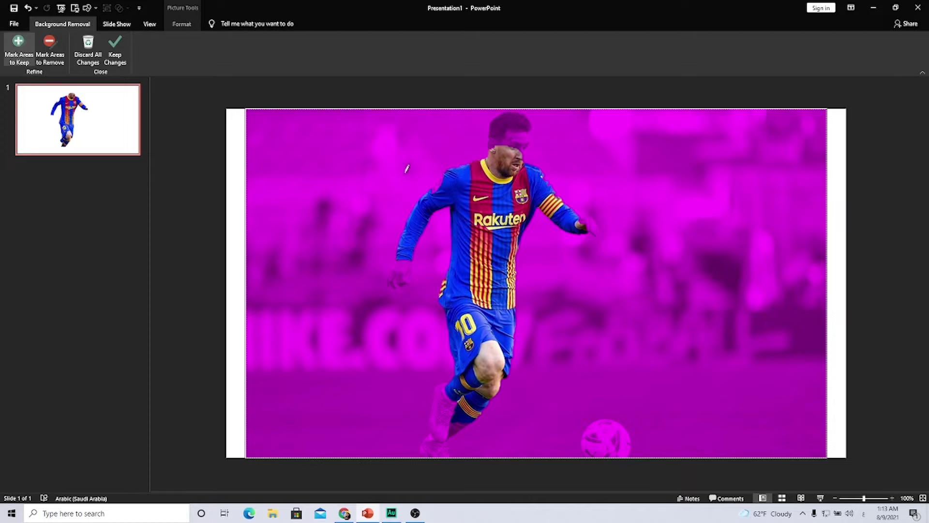
drag(495, 150, 519, 119)
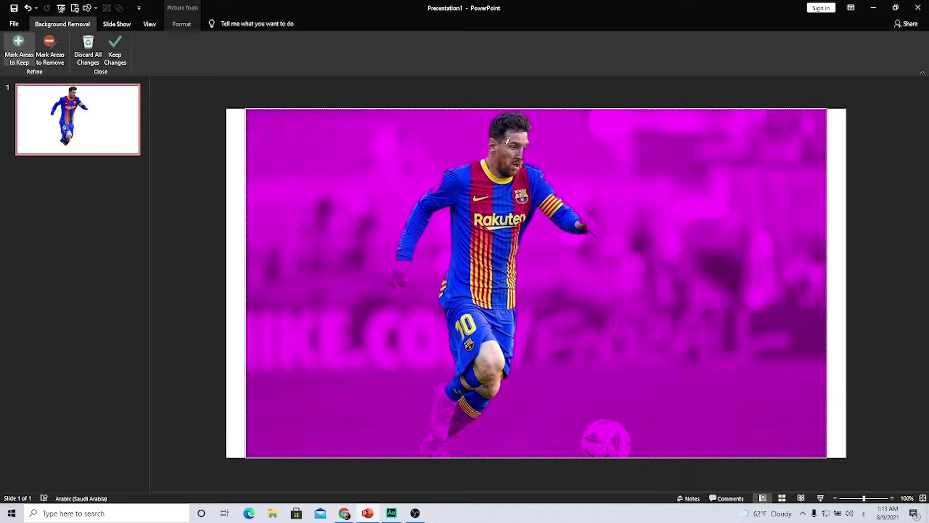
drag(577, 224, 592, 226)
drag(542, 173, 559, 193)
mouse_move(400, 264)
mouse_down()
mouse_move(392, 275)
mouse_move(410, 268)
mouse_move(408, 260)
mouse_move(391, 280)
mouse_move(408, 270)
mouse_up()
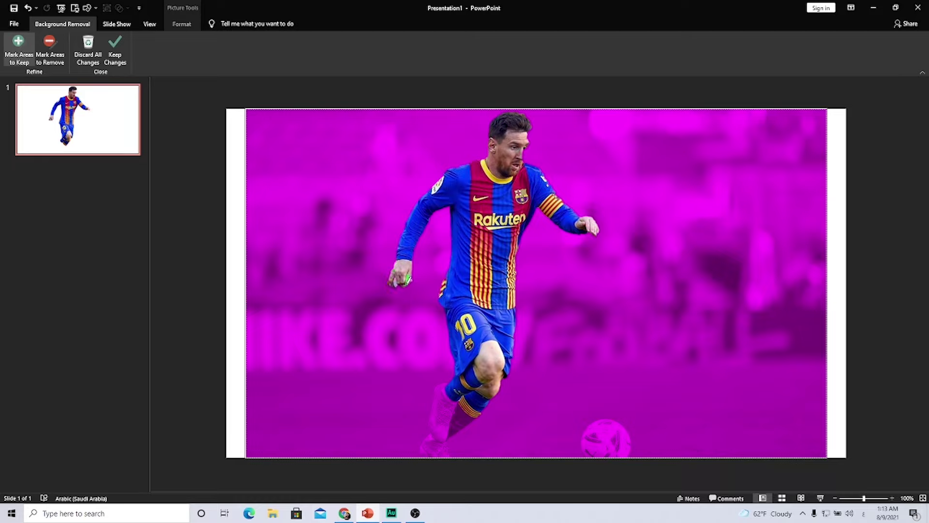
mouse_move(400, 286)
mouse_down()
mouse_move(395, 273)
mouse_move(388, 284)
mouse_move(394, 273)
mouse_up()
mouse_move(455, 393)
mouse_down()
mouse_move(440, 420)
mouse_move(438, 453)
mouse_up()
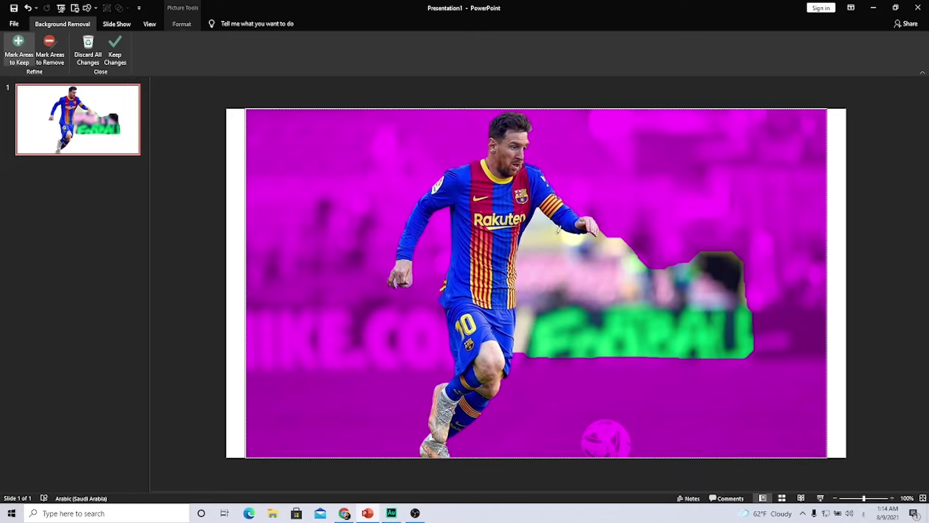
Step: Mark the leftover stadium background beside the player for removal and keep the background removal changes
click(64, 48)
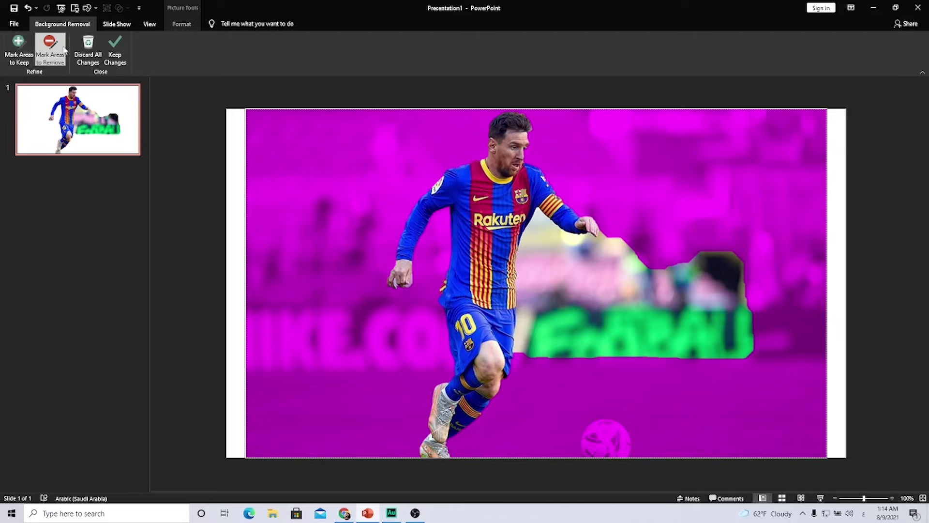
drag(624, 250, 611, 272)
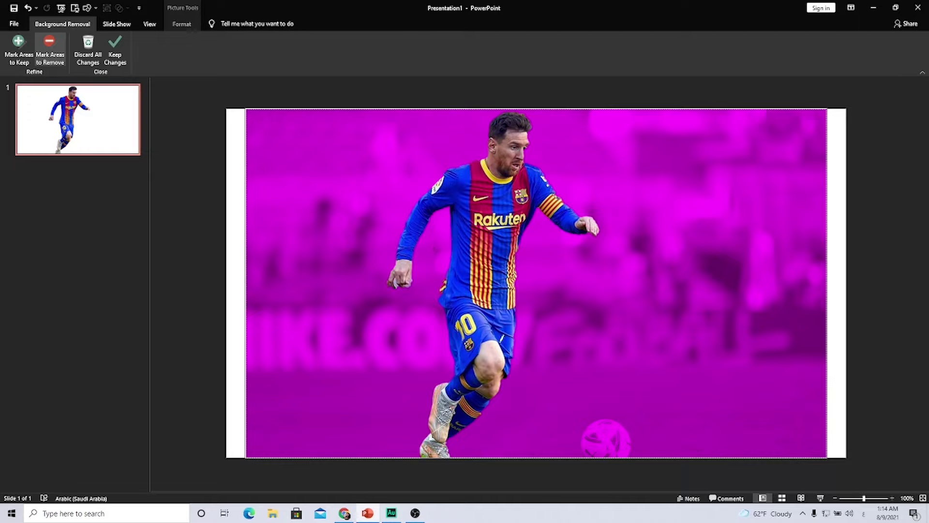
click(115, 57)
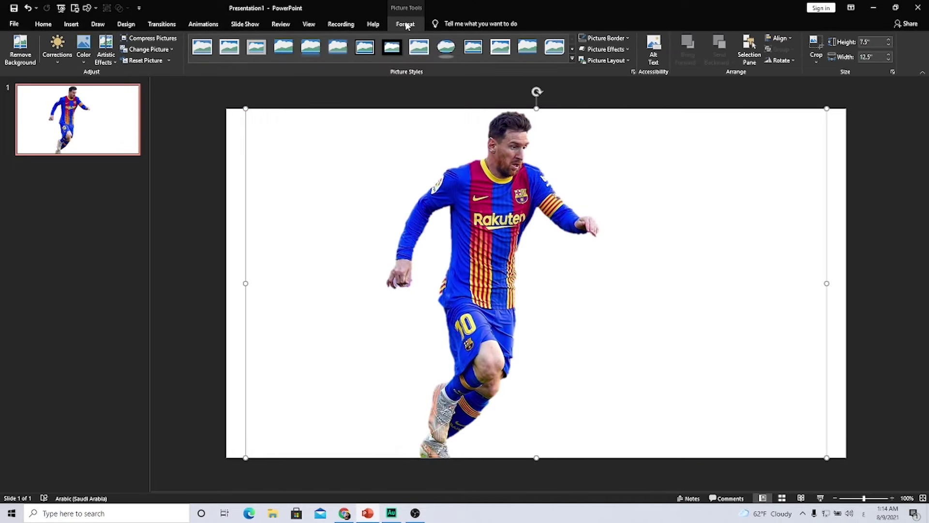
Step: Crop the empty left and right sides of the player picture to a width of about 4.74"
click(815, 46)
drag(827, 283, 602, 268)
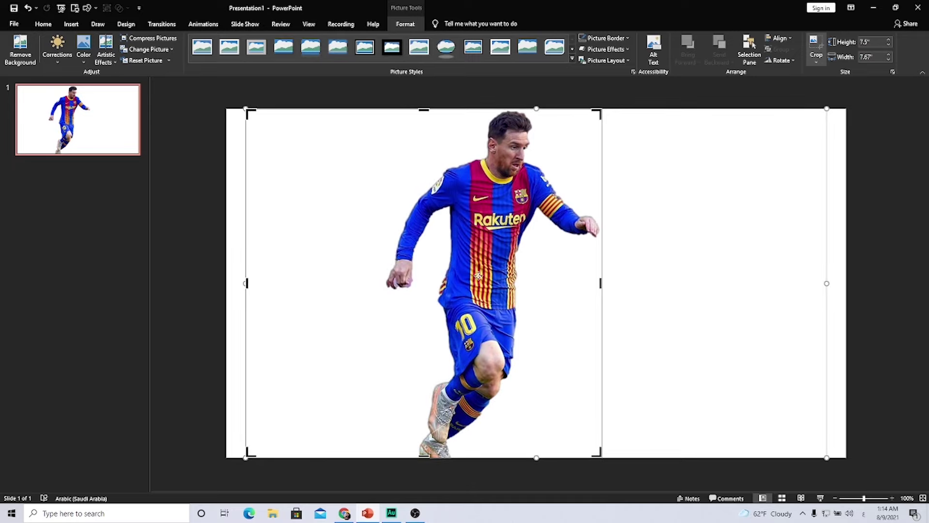
drag(246, 284, 382, 281)
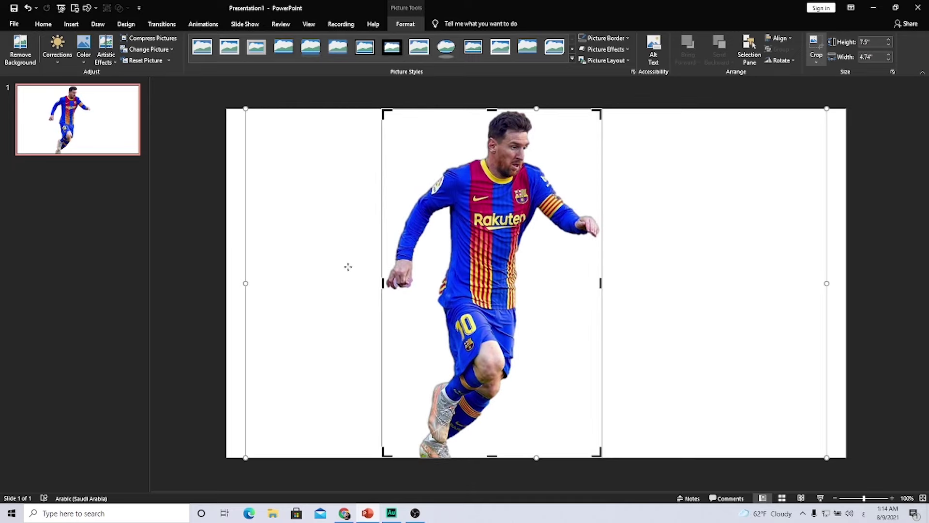
click(197, 205)
Step: Scale the player picture down to about 5.21" high by 3.29" wide and shift it slightly left along the slide's lower edge
click(485, 199)
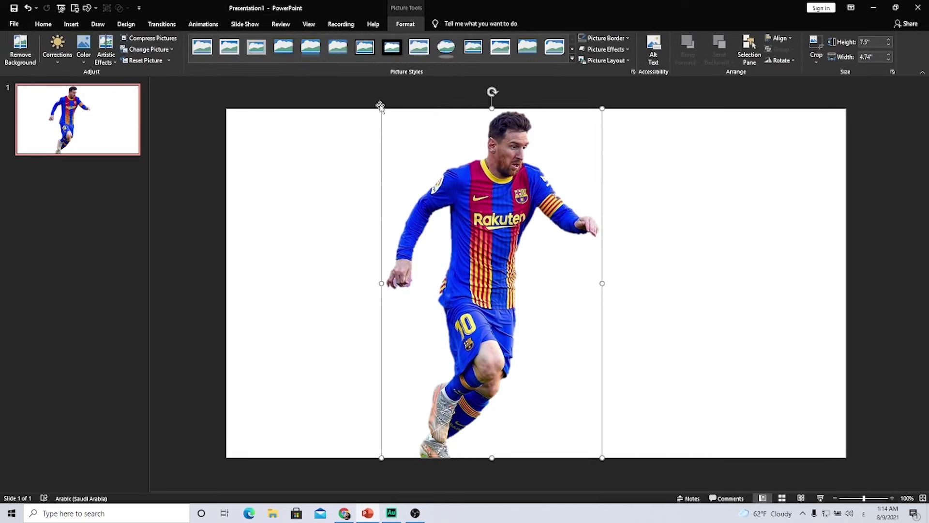
drag(380, 105, 450, 215)
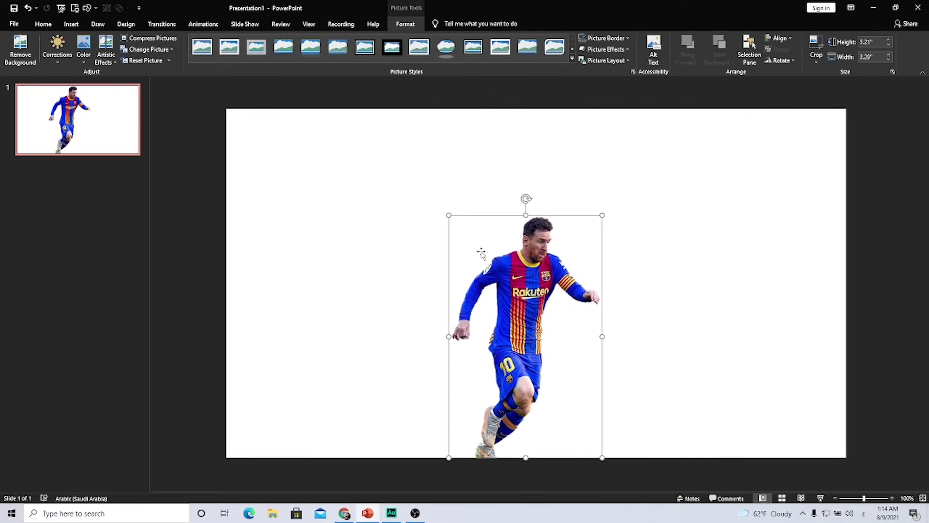
drag(518, 289, 502, 289)
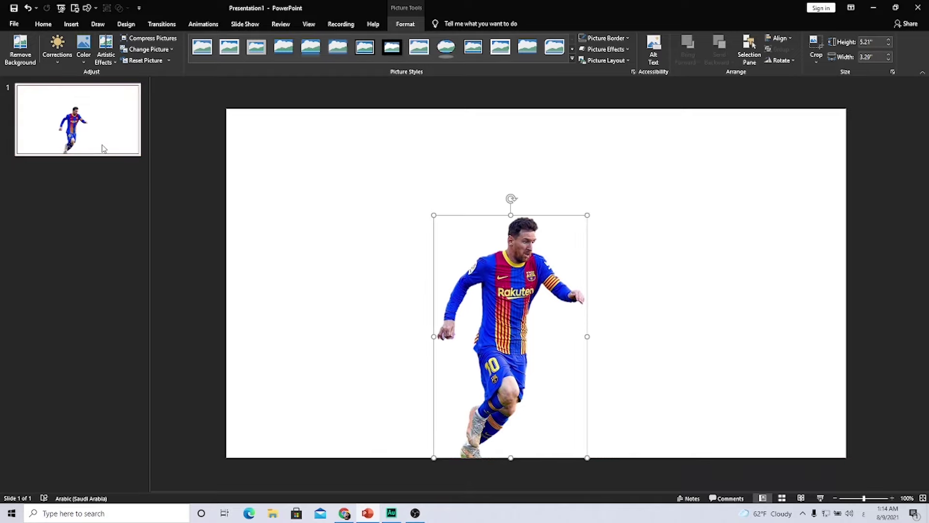
Step: Duplicate the slide and, on the copy, duplicate the player picture repeatedly into a long diagonal trail running down past the slide's lower edge
right_click(103, 148)
click(137, 212)
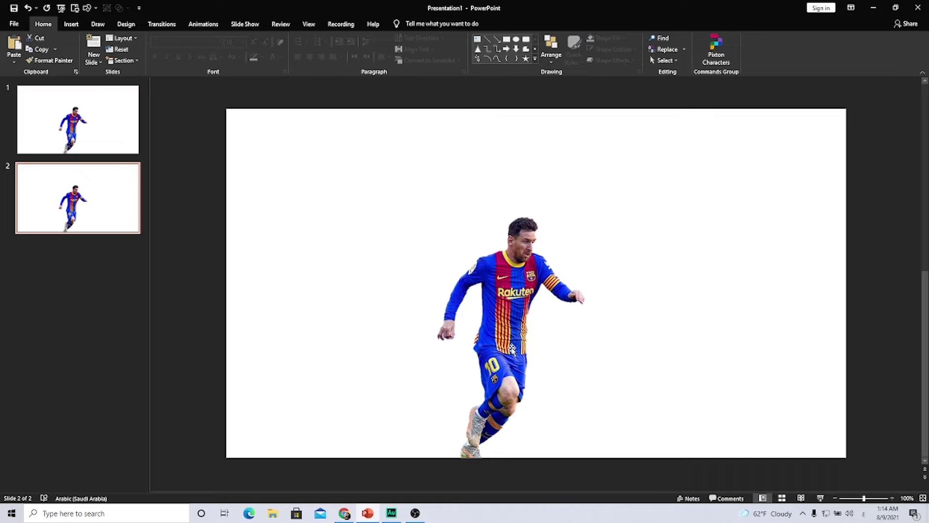
click(510, 283)
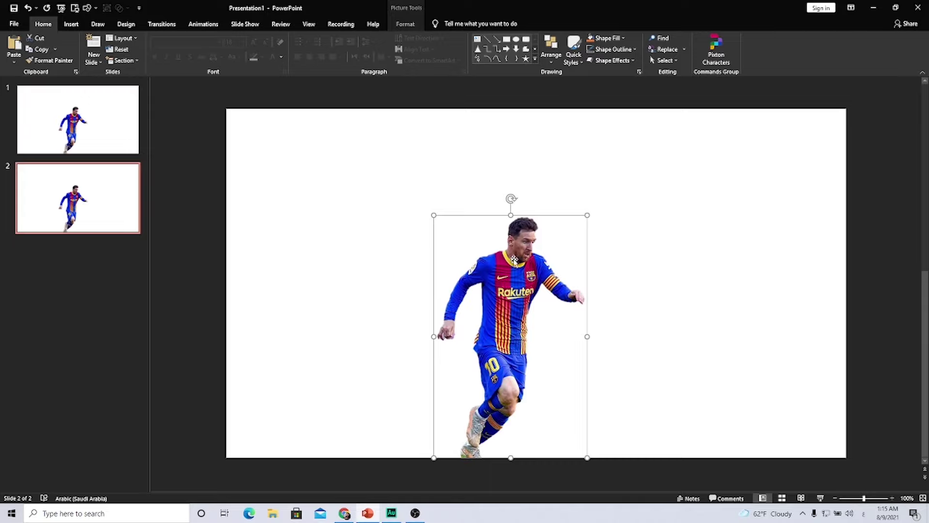
scroll(518, 275, down, 4)
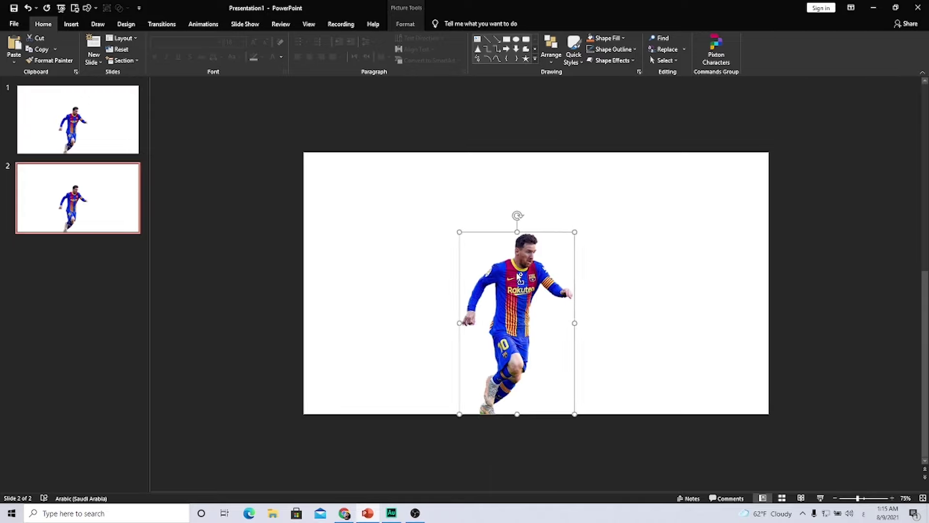
scroll(519, 277, down, 2)
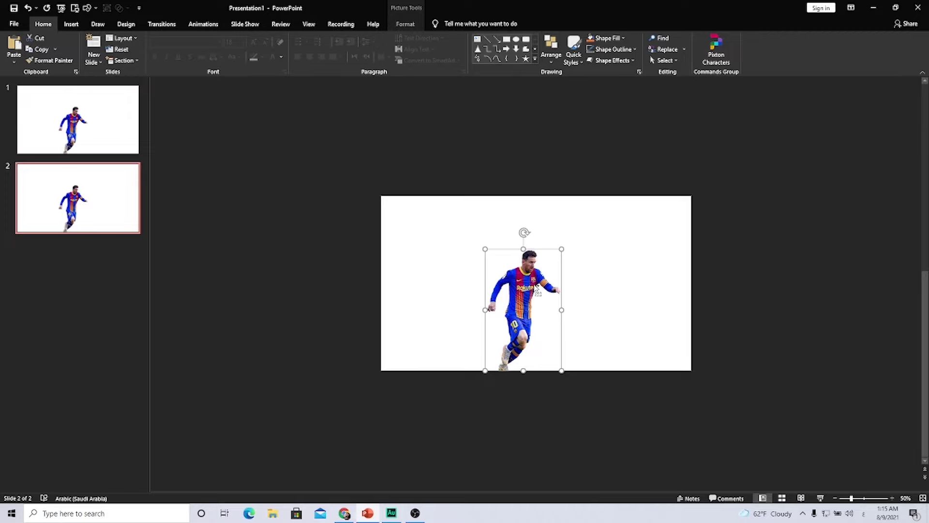
drag(535, 286, 537, 290)
key(ctrl+d)
key(ctrl+d)
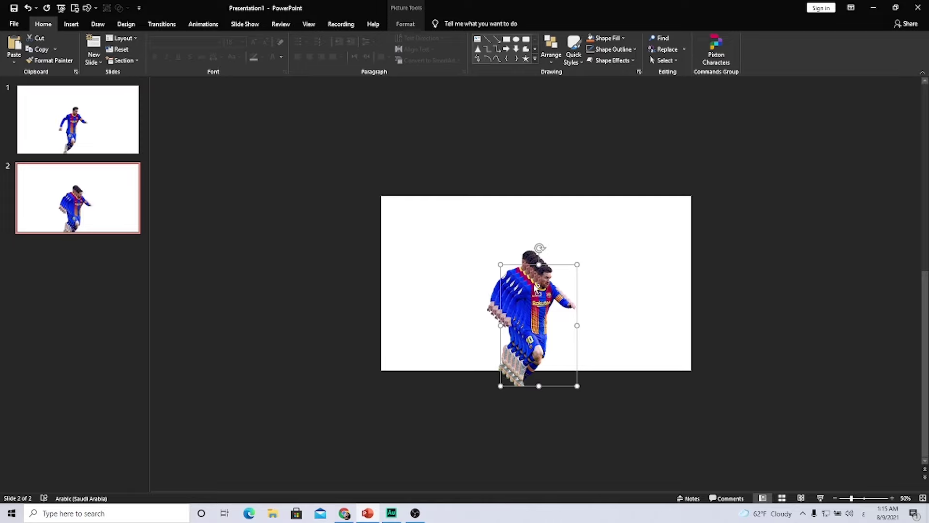
key(ctrl+d)
key(ctrl+d)
key(ctrl+d)
key(ctrl+d)
key(ctrl+d)
key(ctrl+d)
key(ctrl+d)
key(ctrl+d)
key(ctrl+d)
key(ctrl+d)
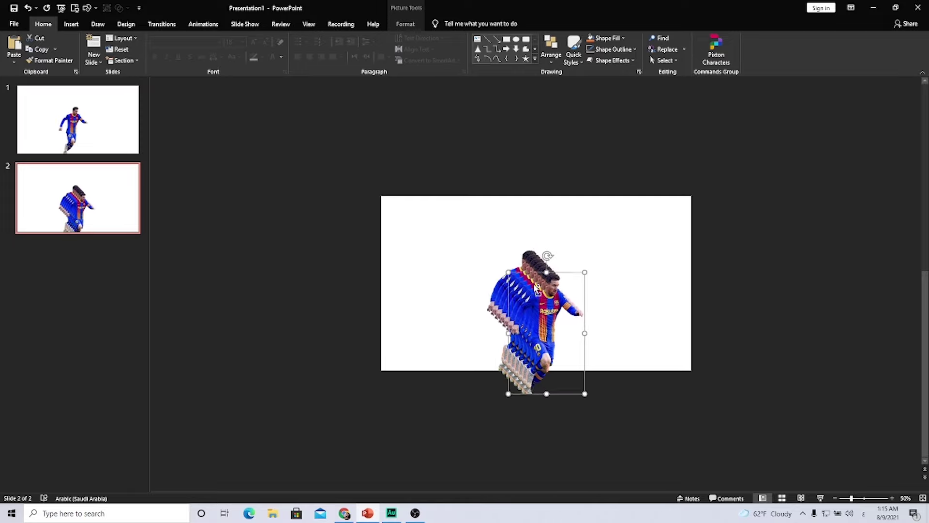
key(ctrl+d)
key(ctrl+d)
key(ctrl+d)
key(ctrl+d)
key(ctrl+d)
key(ctrl+d)
key(ctrl+d)
key(ctrl+d)
key(ctrl+d)
key(ctrl+d)
key(ctrl+d)
key(ctrl+d)
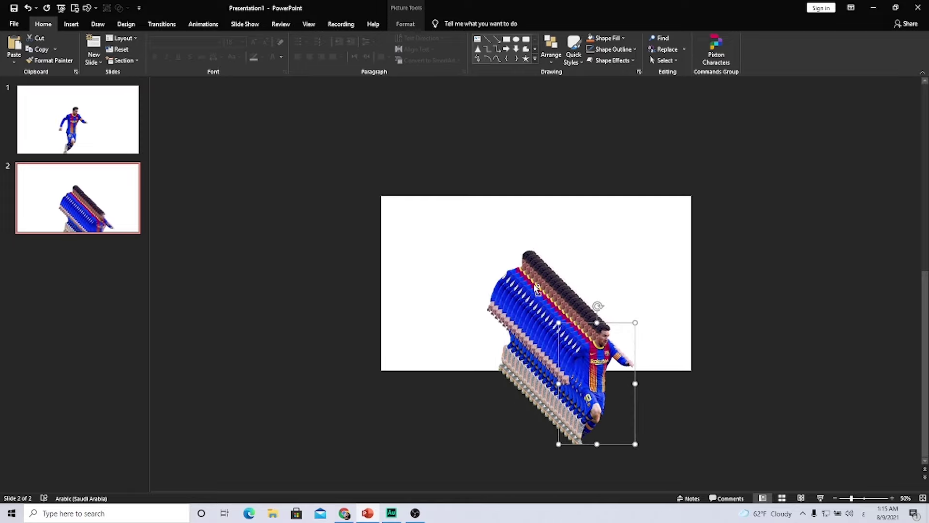
key(ctrl+d)
key(ctrl+d)
key(ctrl+d)
key(ctrl+d)
key(ctrl+d)
key(ctrl+d)
key(ctrl+d)
key(ctrl+d)
key(ctrl+d)
key(ctrl+d)
key(ctrl+d)
key(ctrl+d)
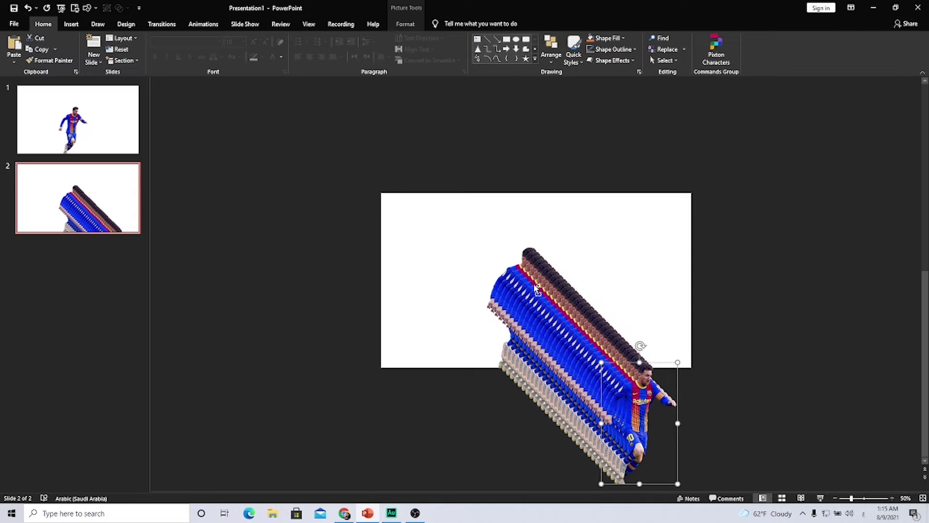
key(ctrl+d)
key(ctrl+d)
key(ctrl+d)
key(ctrl+d)
key(ctrl+d)
key(ctrl+d)
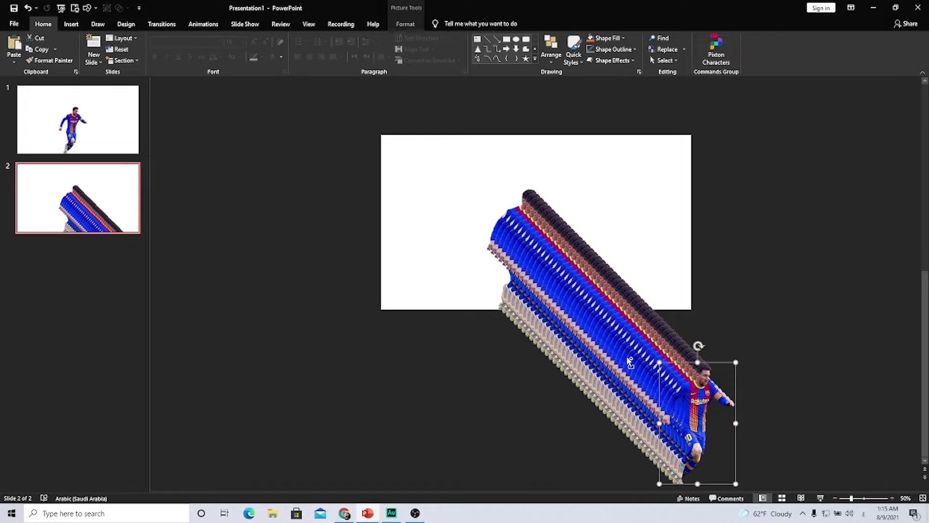
Step: Align all the player copies by center and middle into one stack and move it onto the slide's lower edge, near its middle
key(ctrl+a)
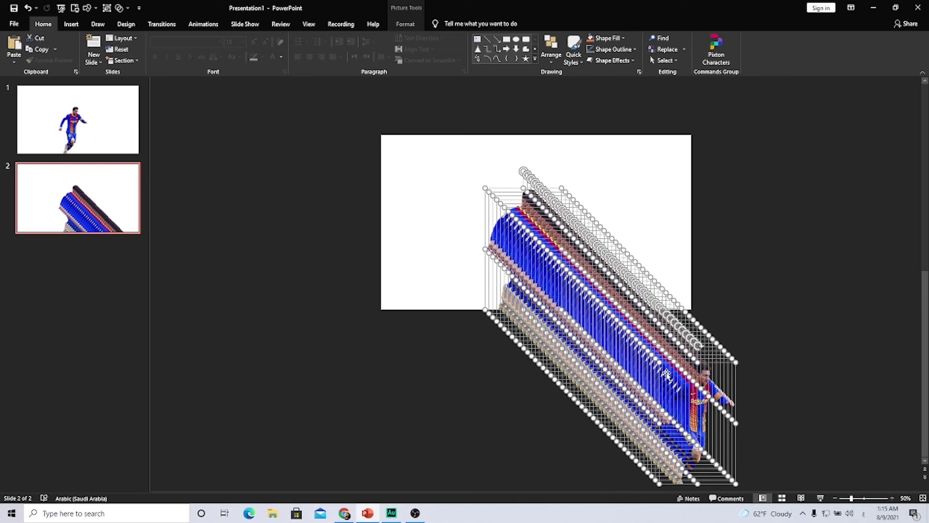
click(396, 25)
click(790, 39)
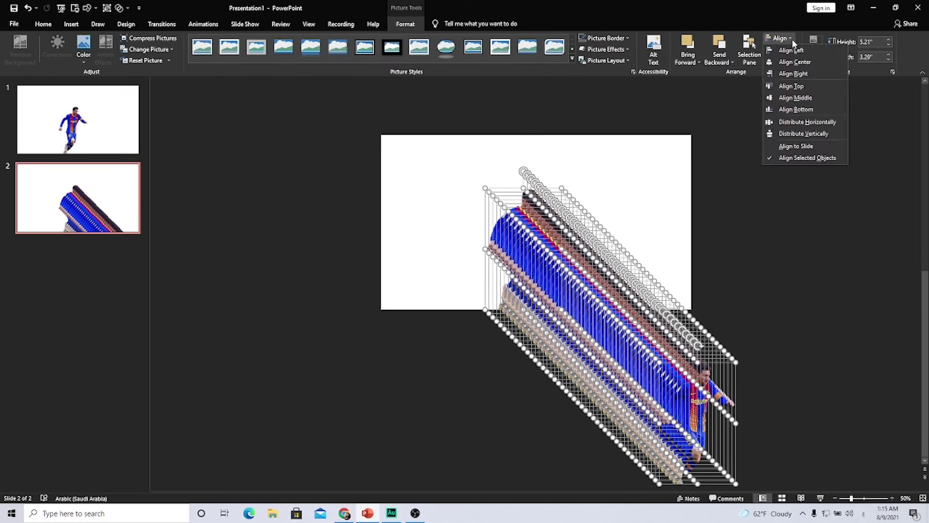
click(780, 64)
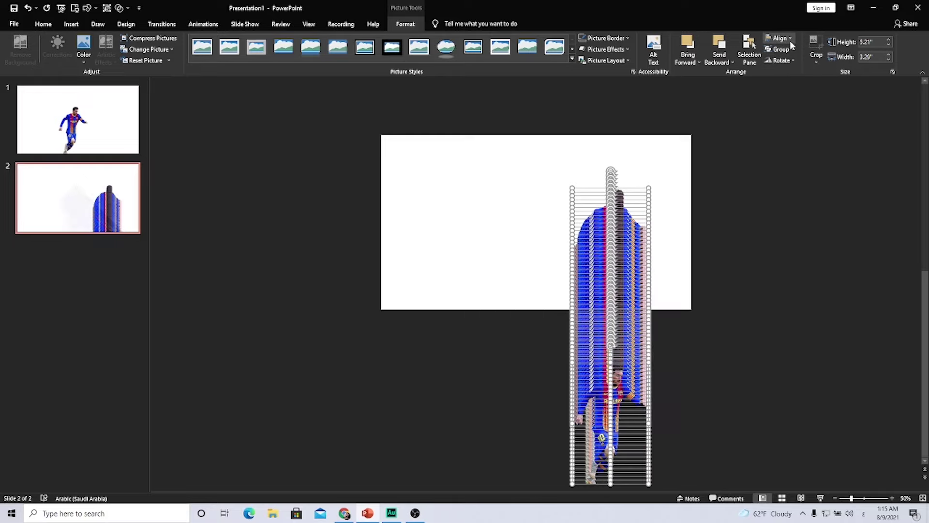
click(780, 39)
click(794, 97)
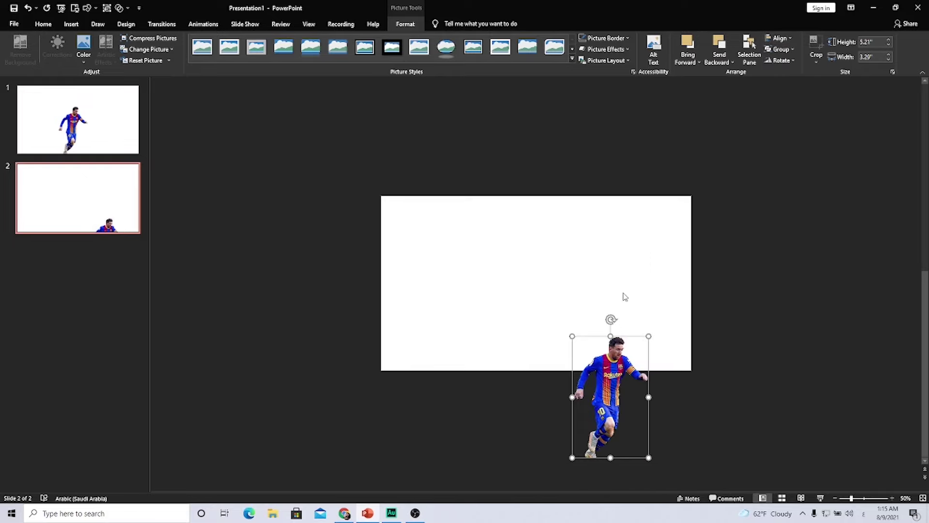
drag(614, 352, 550, 272)
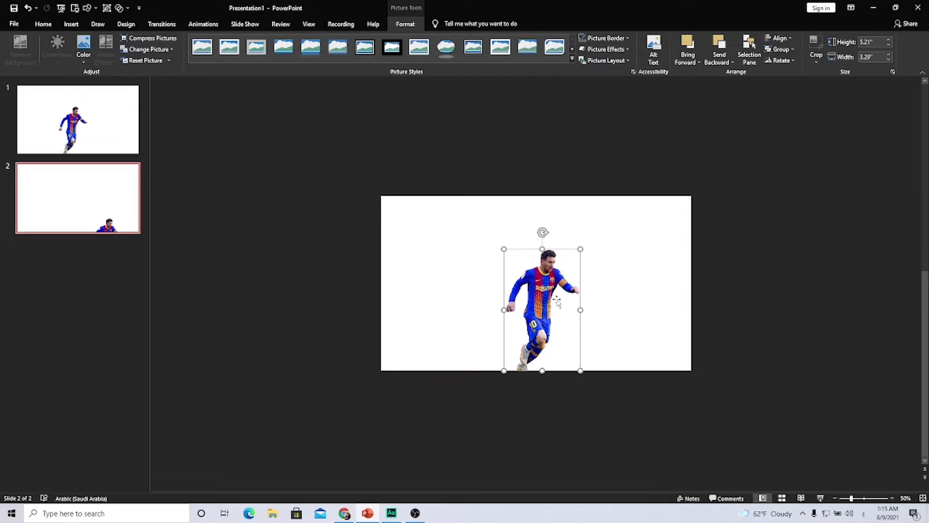
ctrl+scroll(552, 285, up, 5)
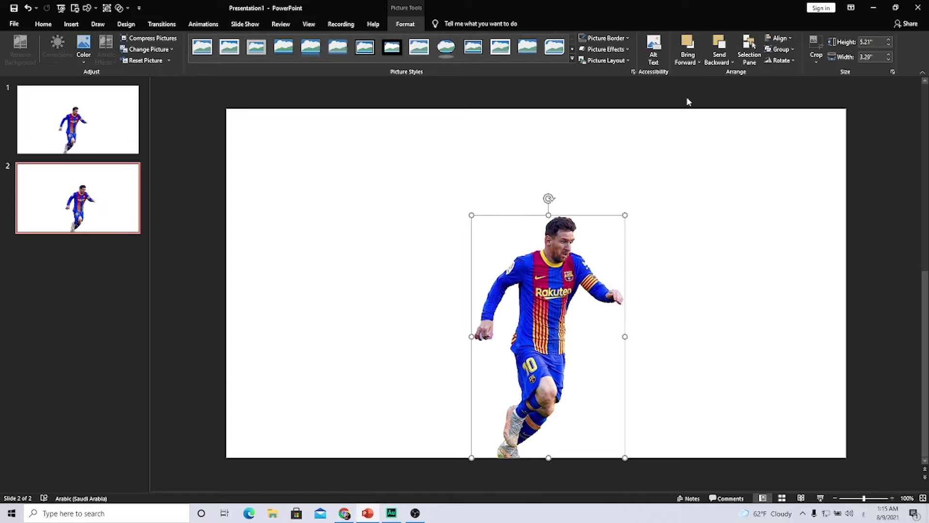
Step: List the slide's objects in the Selection pane, select only Picture 47 and show its size and rotation settings
click(749, 57)
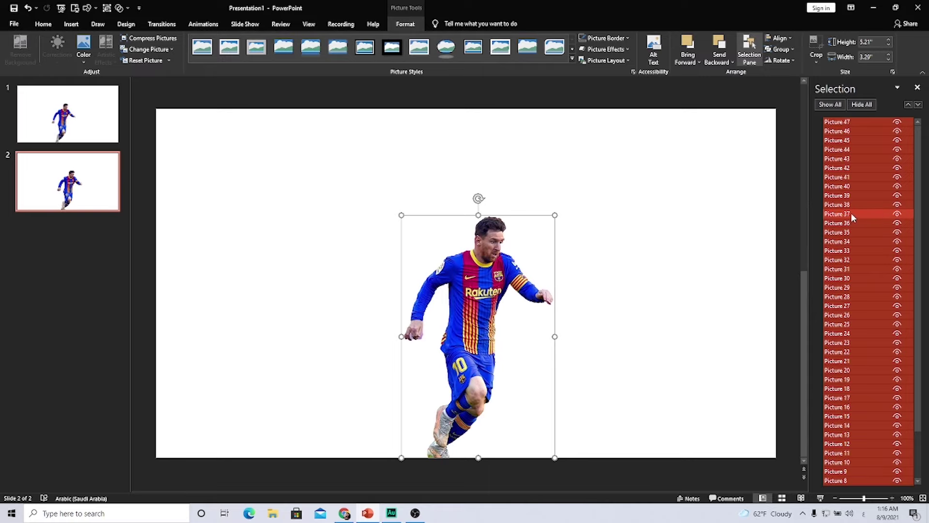
click(724, 217)
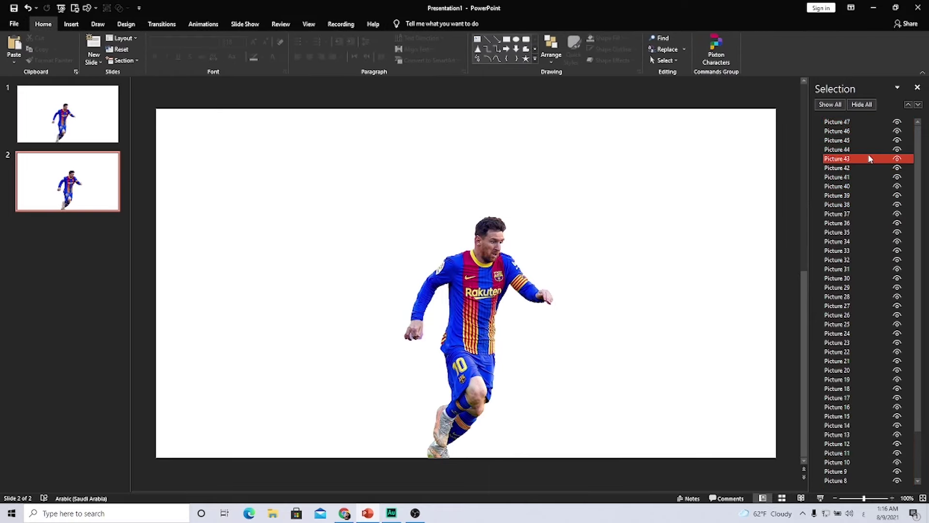
click(844, 123)
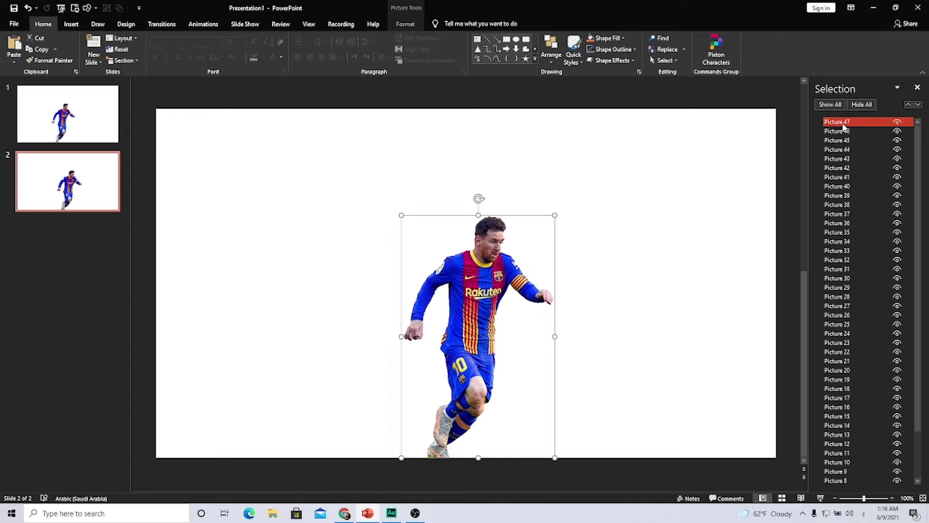
ctrl+click(866, 242)
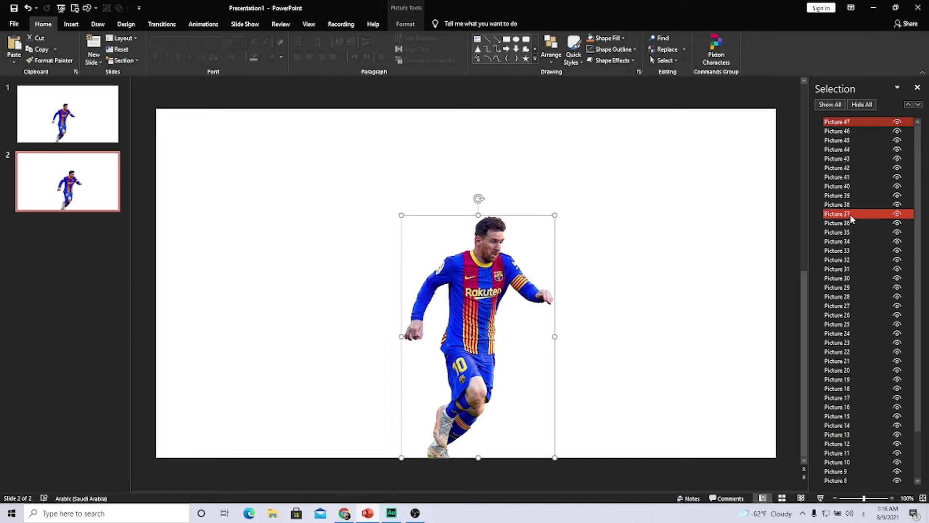
right_click(494, 277)
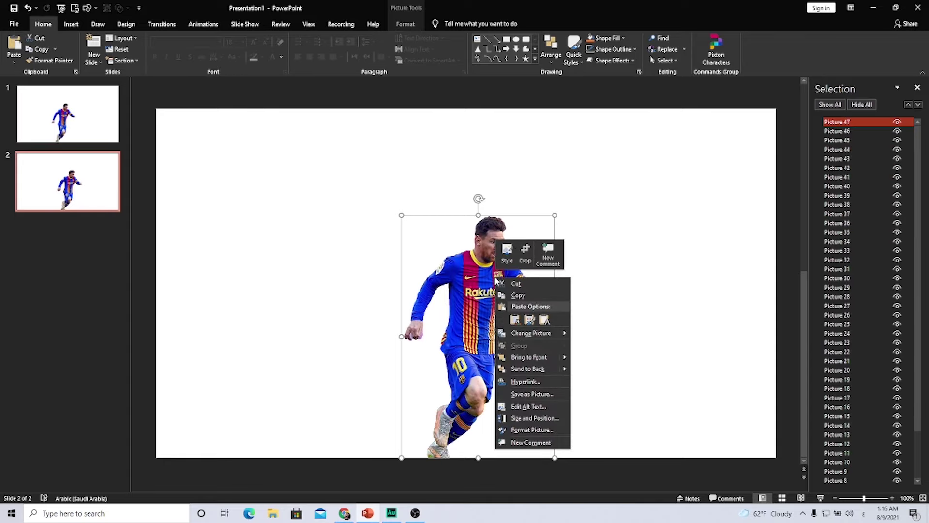
click(527, 431)
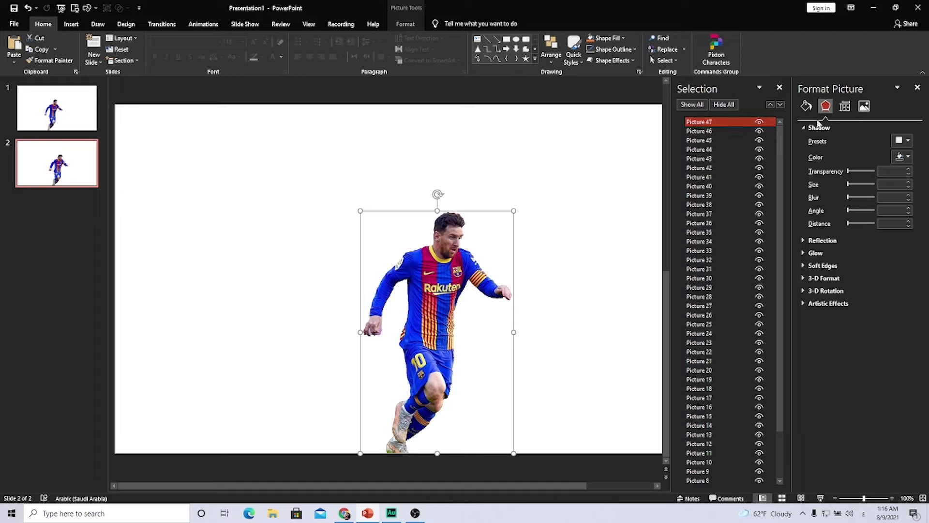
click(845, 108)
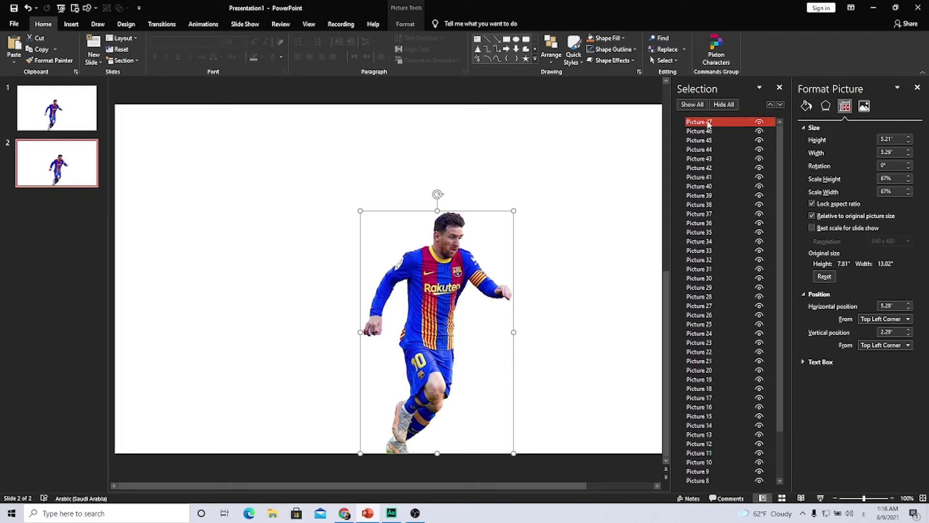
Step: Set the rotation of Picture 47 to 1° and of Picture 46 to 2°
ctrl+click(699, 149)
click(880, 166)
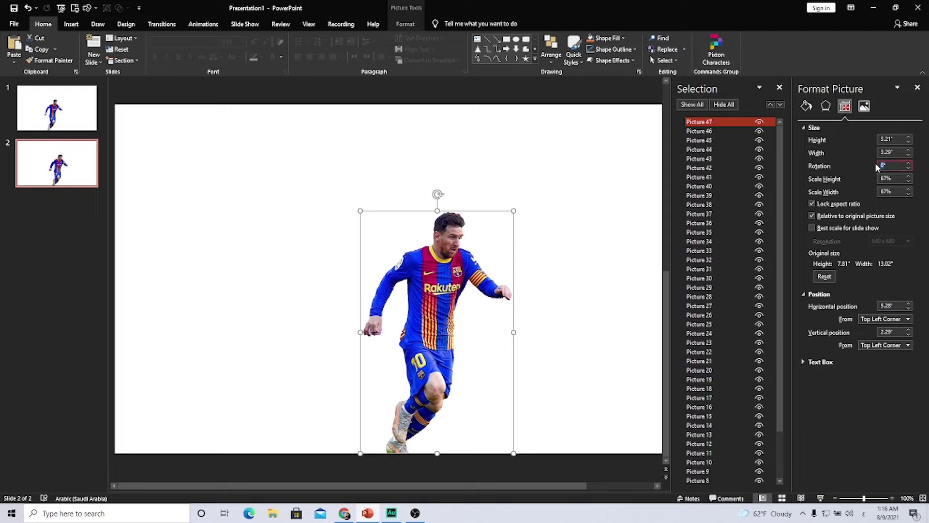
text(1)
key(Return)
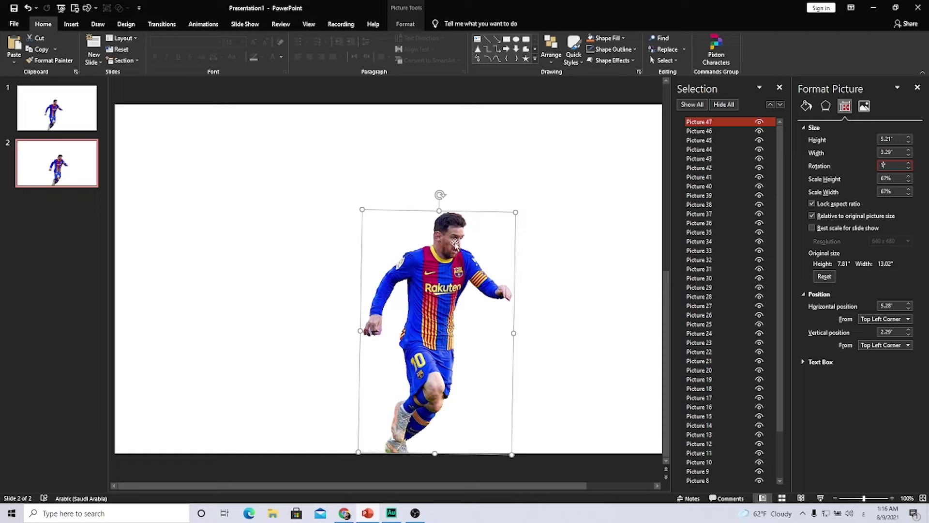
click(720, 132)
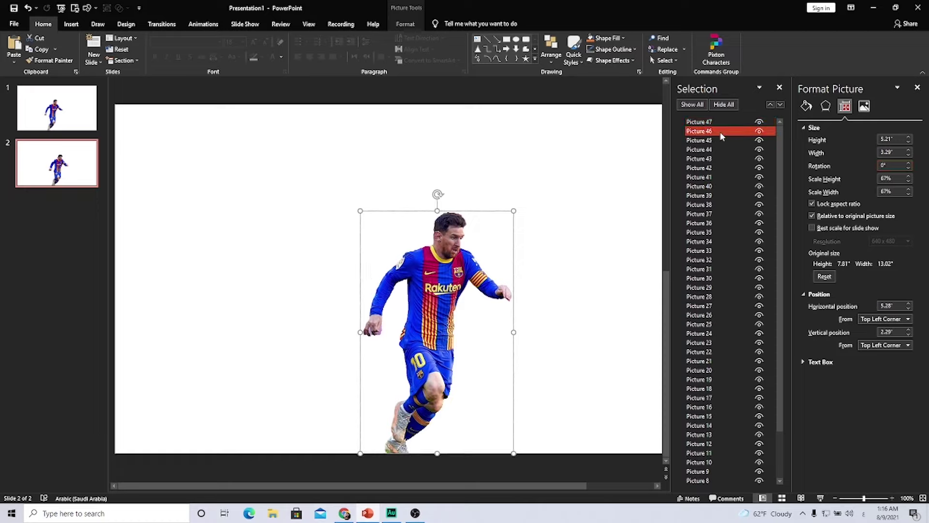
click(882, 165)
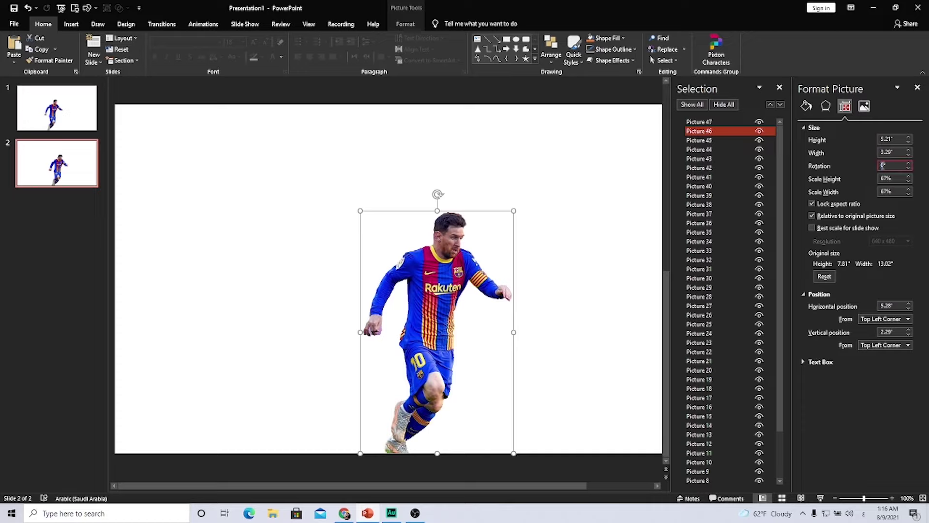
key(Return)
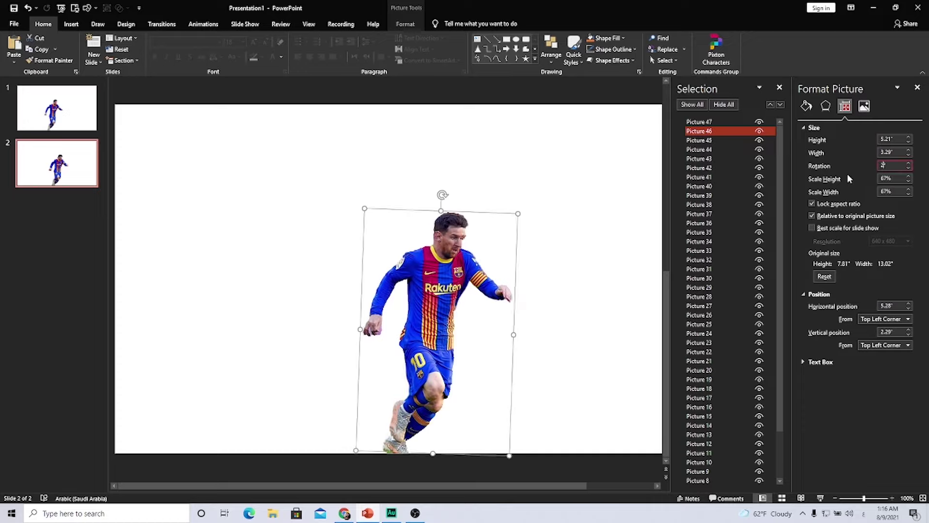
Step: Continue the 1° rotation increments on Picture 45, Picture 44 and Picture 43, with 4° for Picture 44 and 5° for Picture 43
click(741, 140)
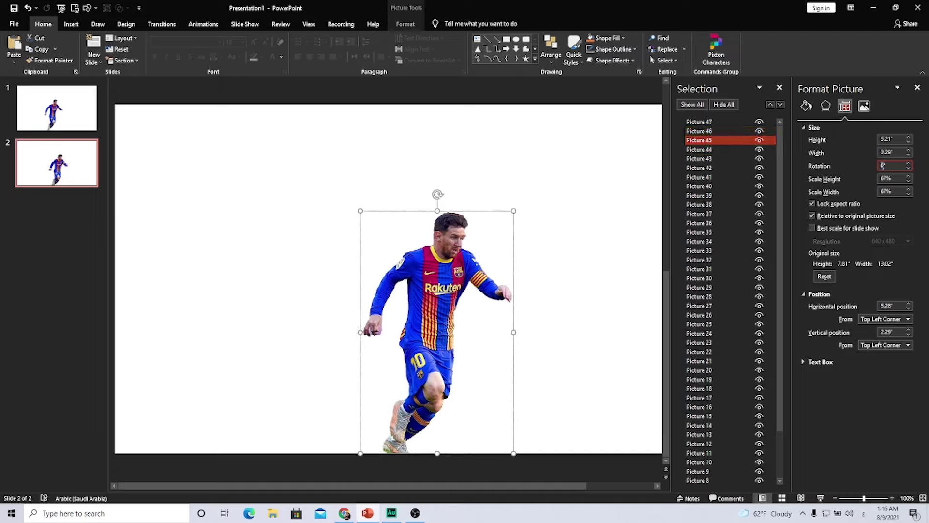
key(Return)
click(716, 150)
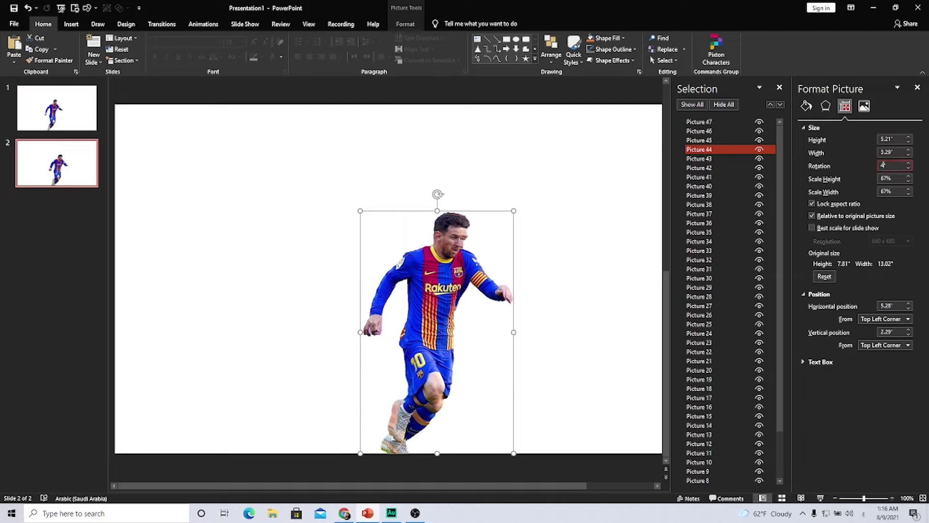
key(Return)
click(734, 158)
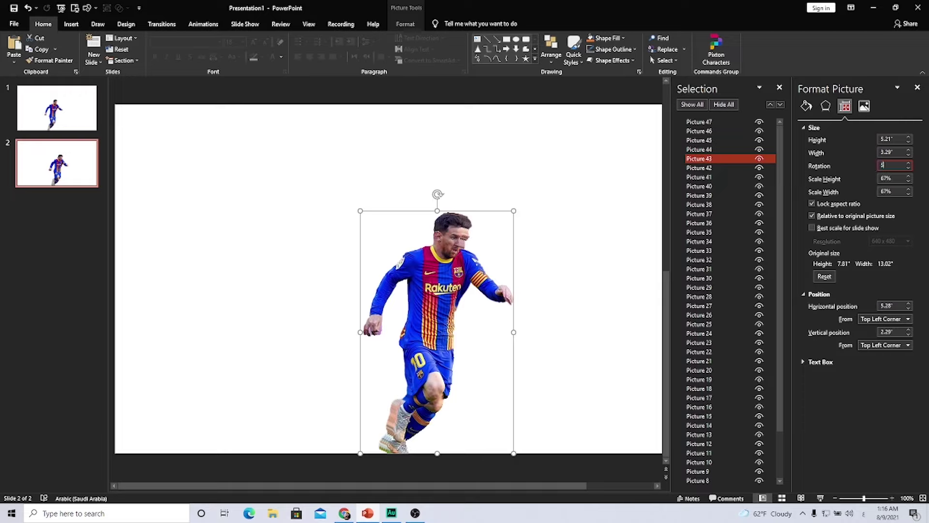
text(5)
key(Return)
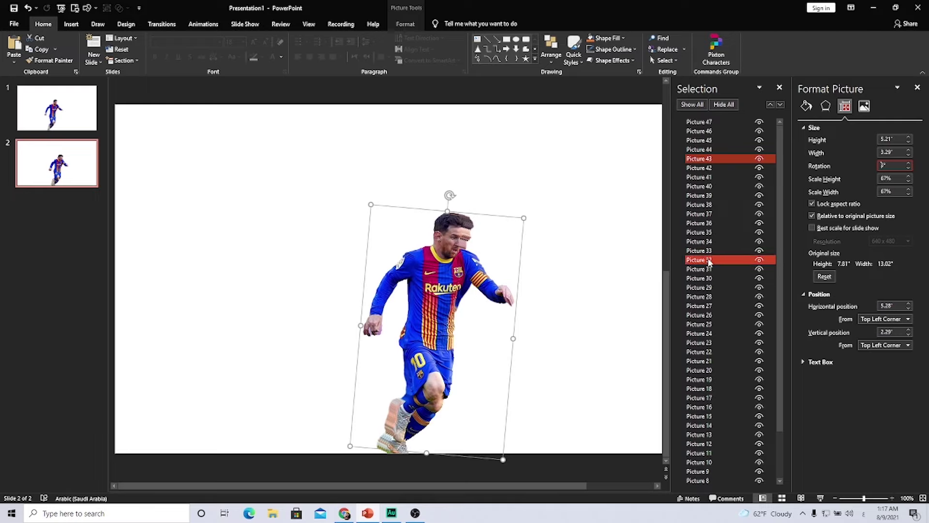
Step: Set the rotation of Picture 42 to 6° and of Picture 41 to 7°
click(703, 168)
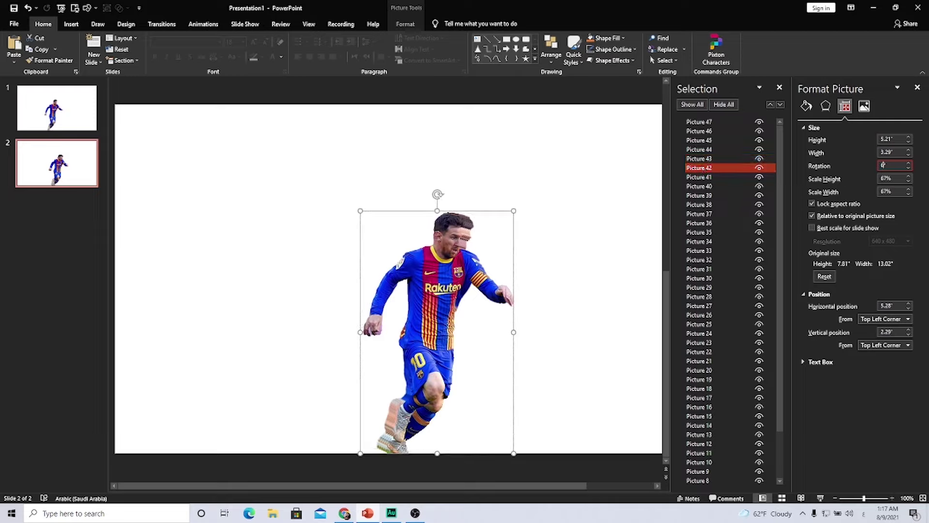
key(Return)
click(700, 177)
text(7)
key(Return)
Step: Set the rotation of Picture 40 to 8° and of Picture 39 to 9°
click(720, 188)
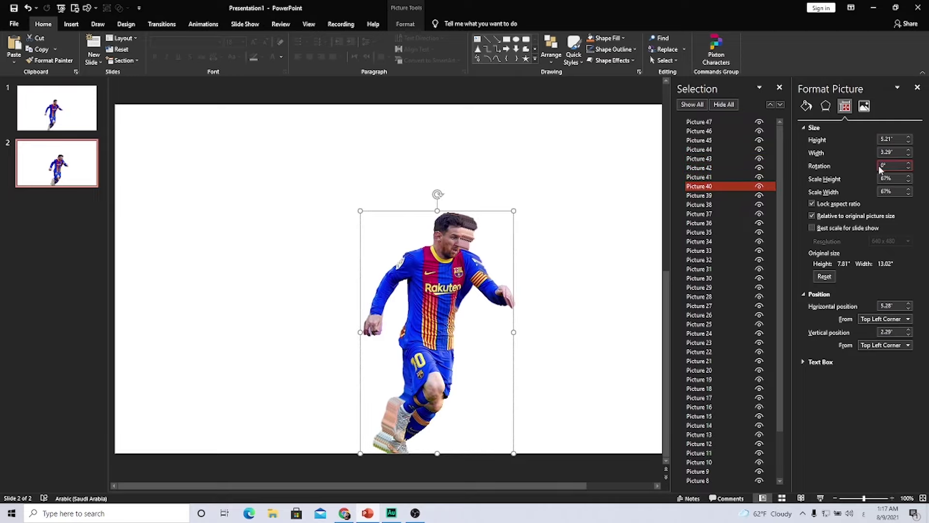
click(882, 166)
text(8)
key(Return)
click(711, 196)
click(882, 166)
text(9)
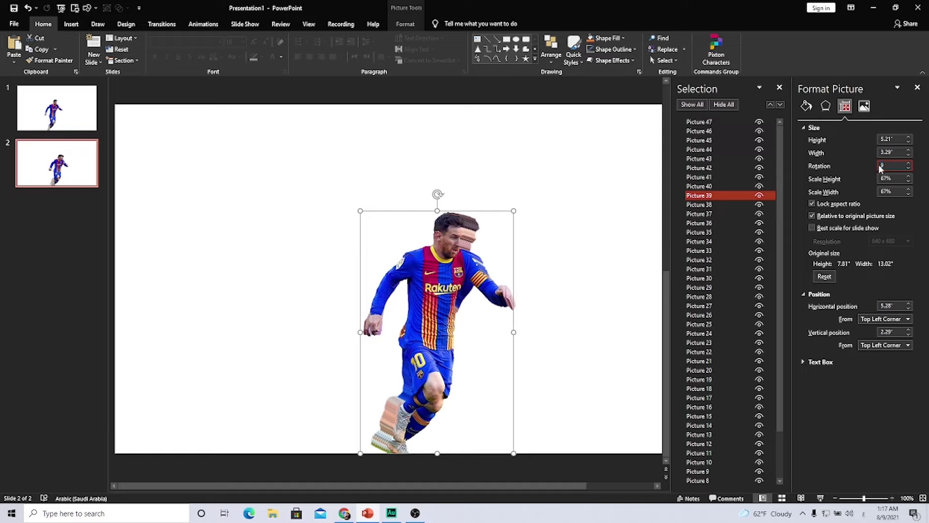
key(Return)
Step: Set the rotation of Picture 38 to 10° and of Picture 37 to 11°
click(700, 205)
text(10)
key(Return)
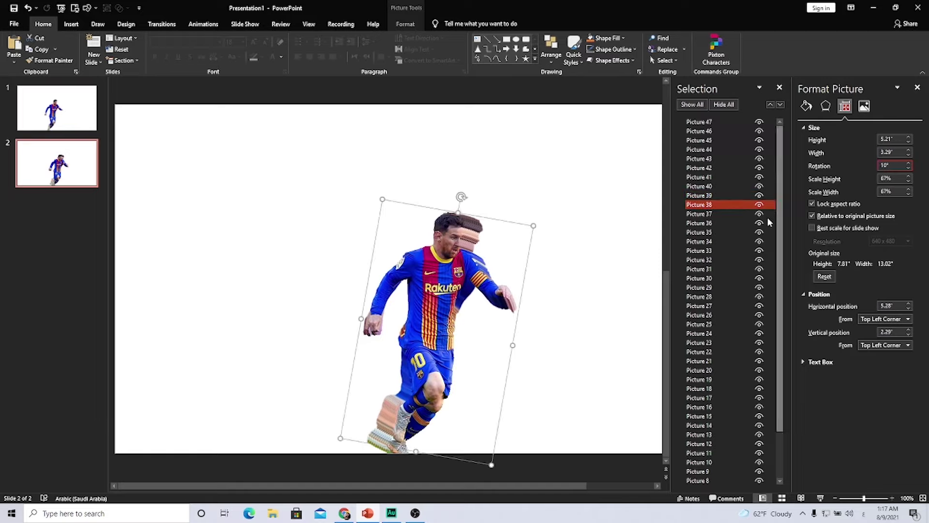
click(700, 214)
click(882, 166)
text(11)
key(Return)
Step: Set the rotation of Picture 36 to 12° and of Picture 35 to 13°
click(695, 224)
click(882, 166)
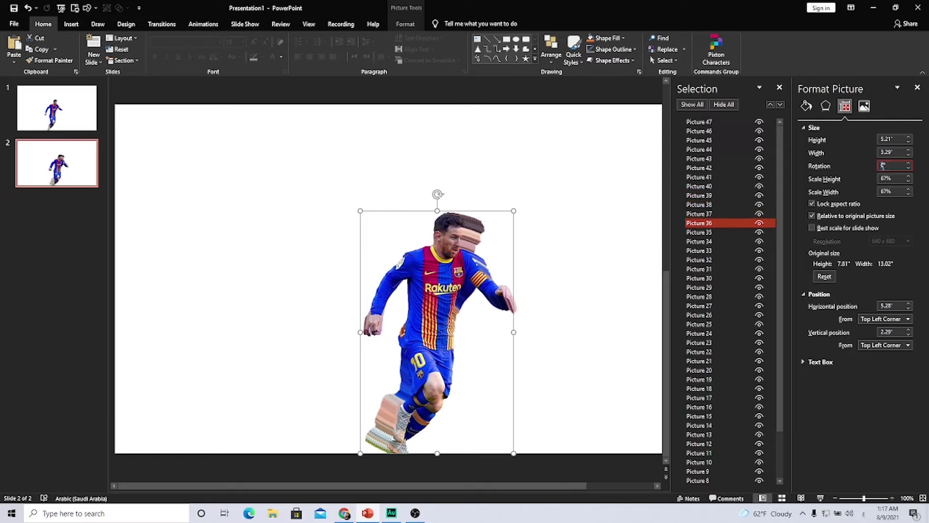
text(12)
key(Return)
click(700, 232)
click(884, 167)
text(13)
key(Return)
Step: Set the rotation of Picture 34 to 14° and of Picture 33 to 15°
click(700, 241)
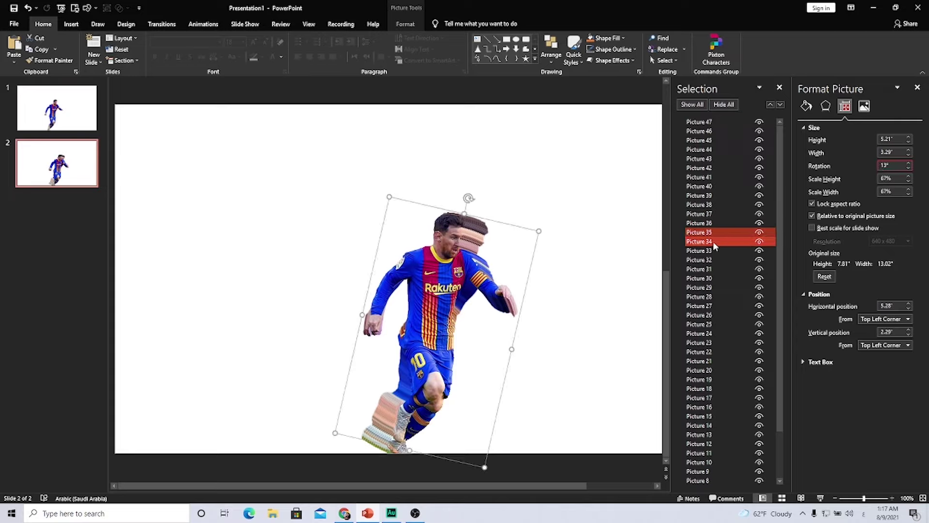
click(884, 166)
text(14)
key(Return)
click(700, 251)
click(889, 165)
text(15)
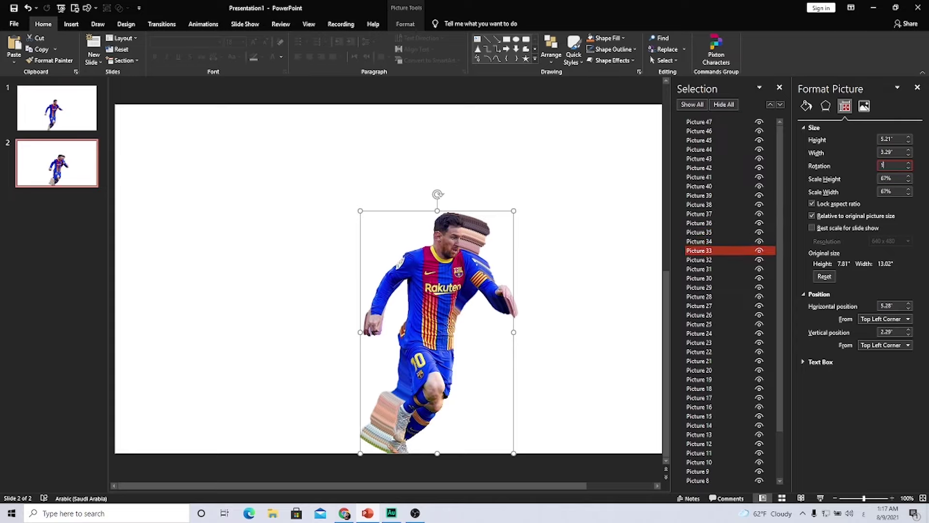
key(Return)
Step: Set the rotation of Picture 32 to 16° and of Picture 31 to 17°
click(699, 260)
click(885, 165)
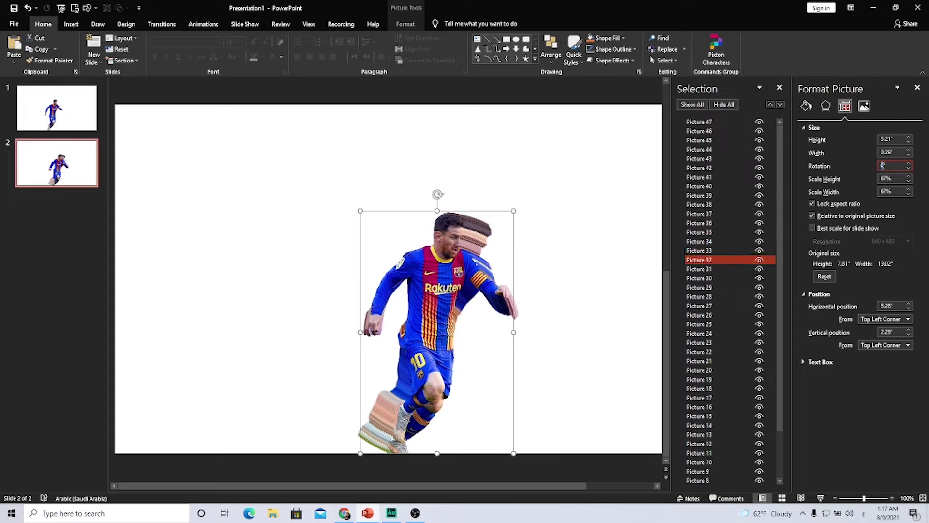
text(16)
key(Return)
click(700, 269)
click(884, 166)
text(17)
key(Return)
Step: Rotate Picture 30 one degree more than Picture 31, and set the rotation of Picture 29 to 19°
click(719, 278)
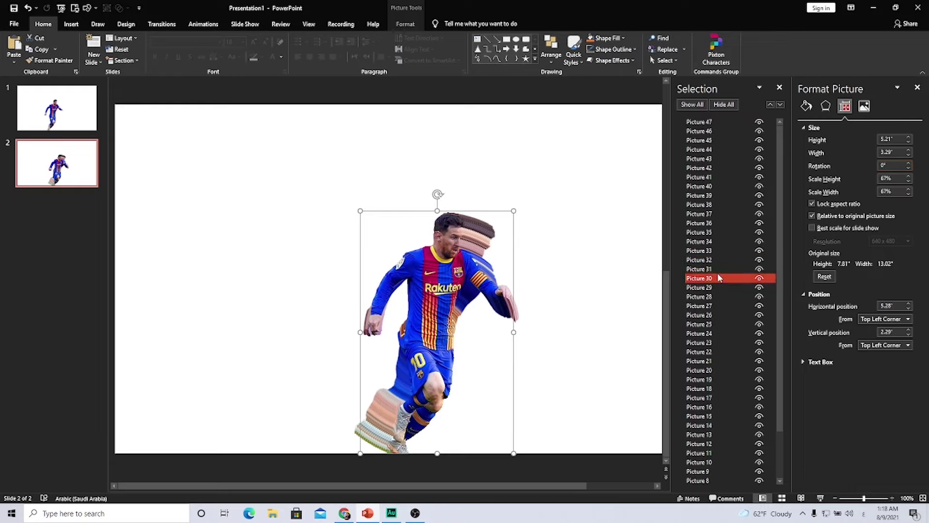
click(884, 166)
key(Return)
click(699, 287)
click(884, 165)
text(1)
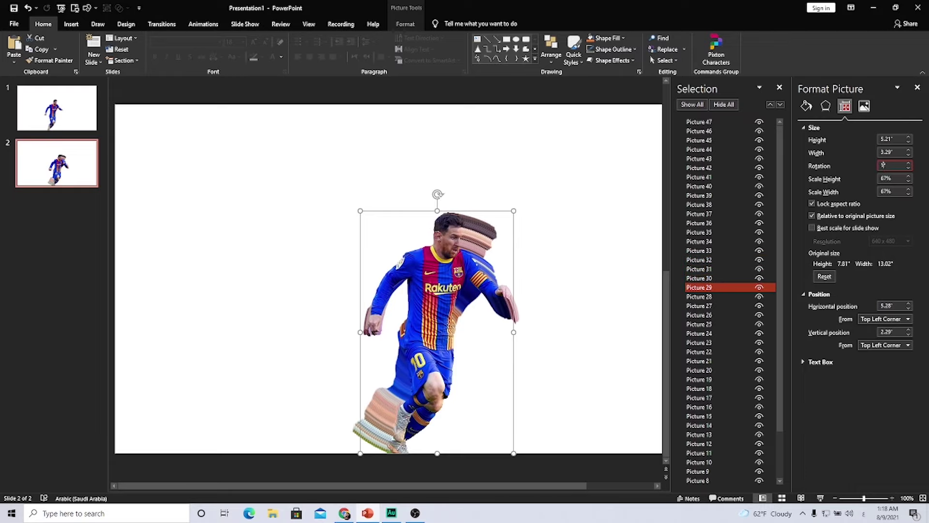
text(9)
key(Return)
Step: Set the rotation of Picture 28 to 20° and of Picture 27 to 21°
click(699, 296)
click(884, 165)
text(0)
key(Return)
click(708, 308)
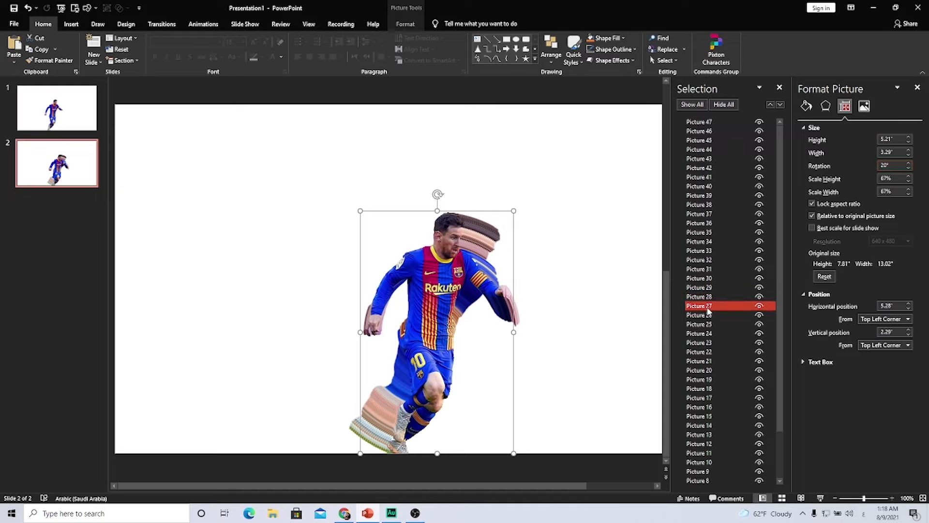
double_click(881, 166)
text(21)
key(Return)
Step: Set the rotation of Picture 26 to 22° and of Picture 25 to 23°
click(710, 314)
text(22)
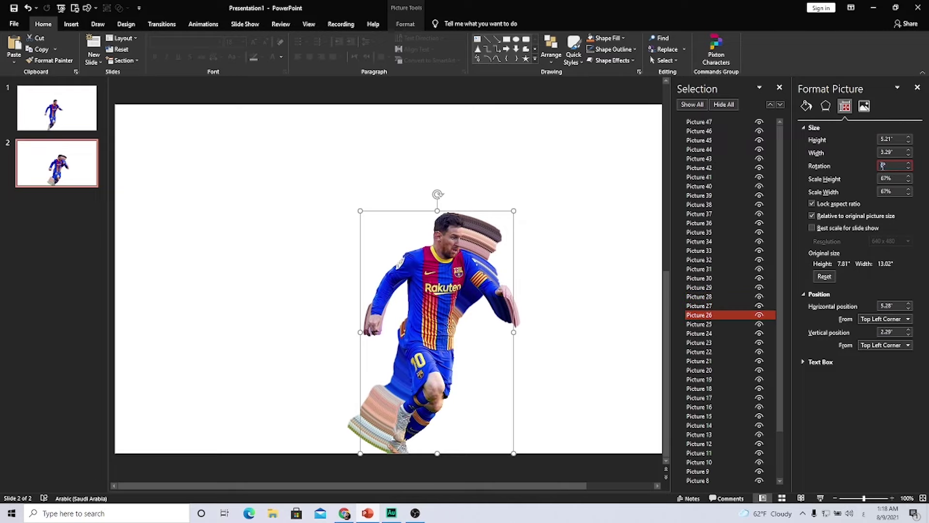
key(Return)
ctrl+click(707, 324)
double_click(884, 166)
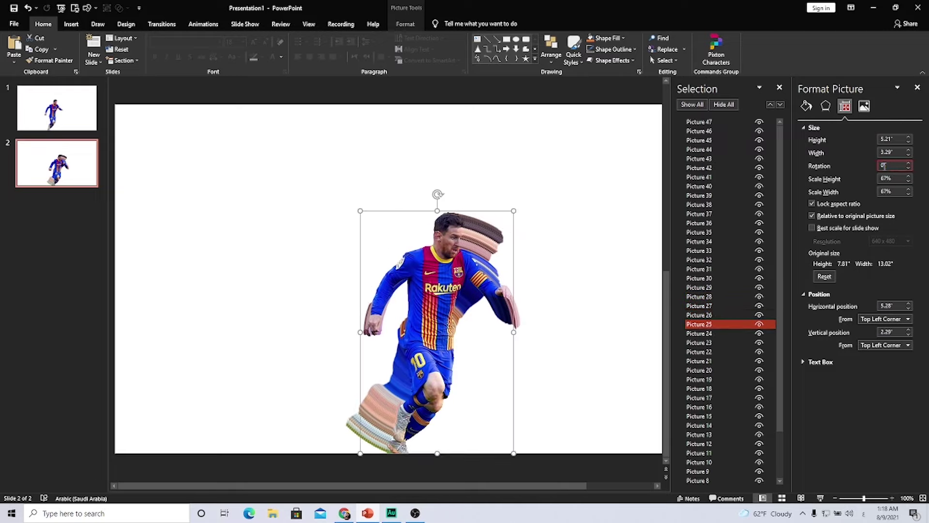
text(23)
key(Return)
Step: Set the rotation of Picture 24 to 24° and of Picture 23 to 25°
ctrl+click(699, 333)
double_click(884, 166)
text(24)
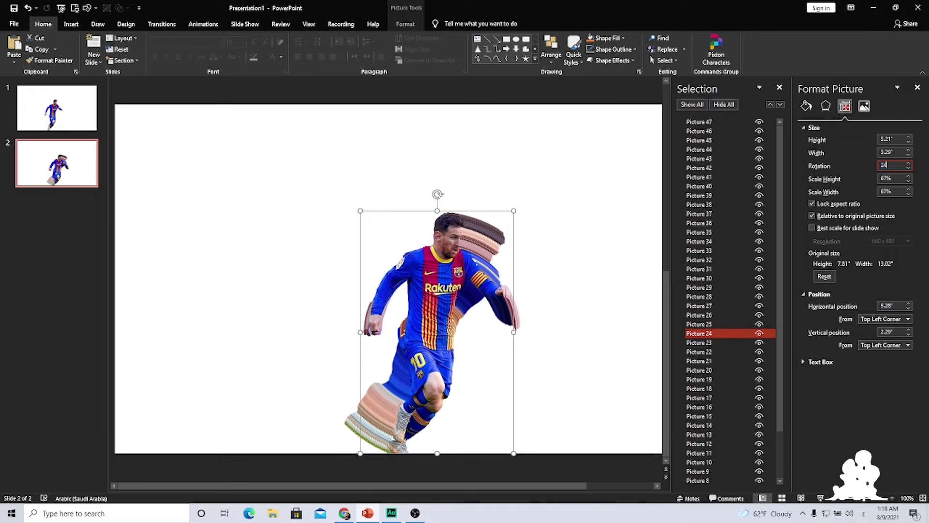
key(Return)
ctrl+click(718, 342)
double_click(884, 165)
text(25)
key(Return)
Step: Set the rotation of Picture 22 to 26° and of Picture 21 to 27°
click(714, 352)
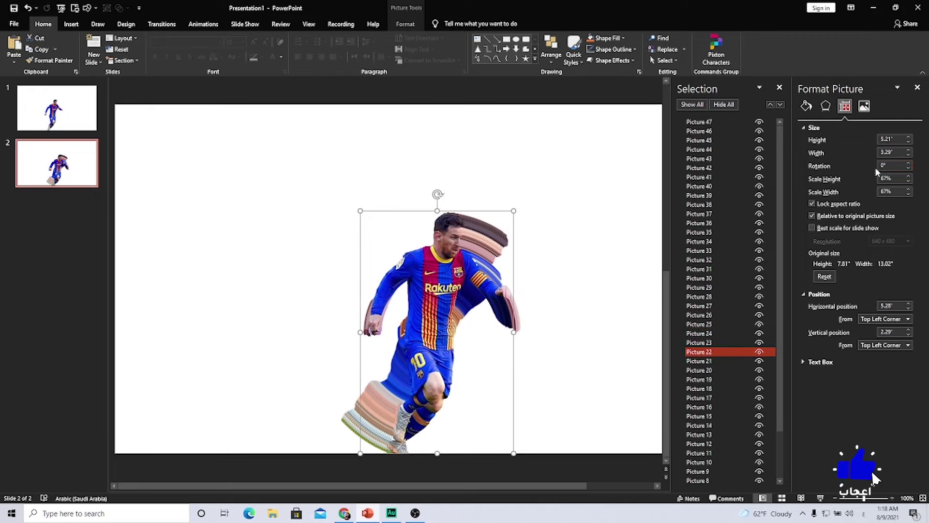
double_click(884, 166)
text(26)
key(Return)
click(712, 363)
double_click(884, 166)
text(27)
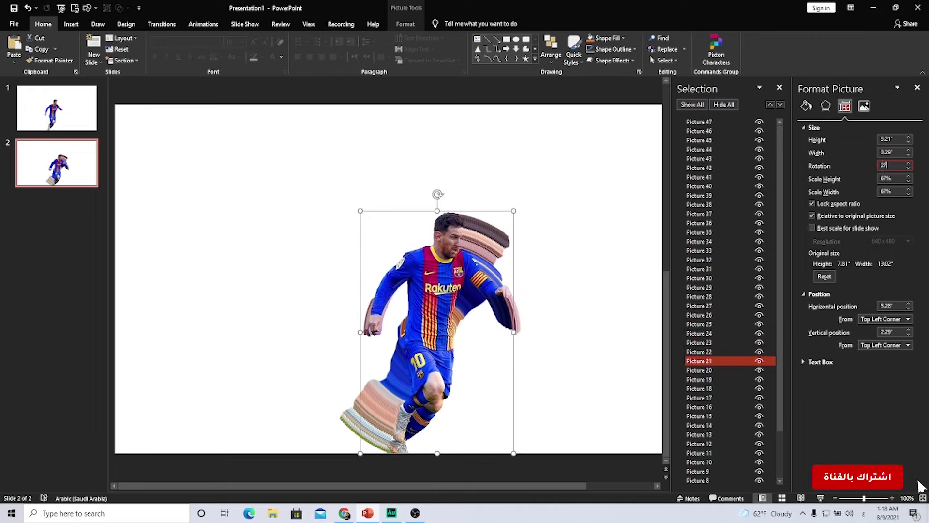
key(Return)
Step: Set the rotation of Picture 20 to 28° and of Picture 19 to 29°
click(713, 378)
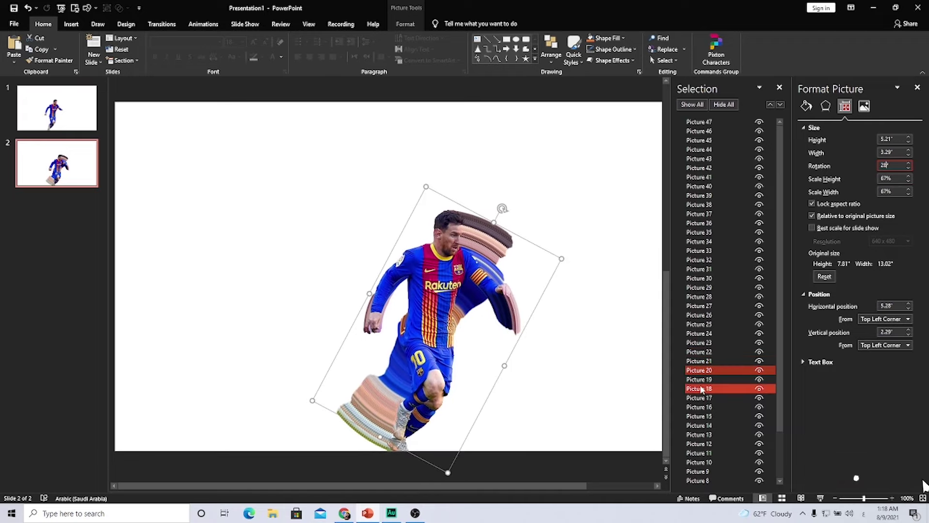
double_click(884, 166)
text(28)
key(Return)
Step: Set the rotation of Picture 18 to 30° and of Picture 17 to 31°
click(713, 388)
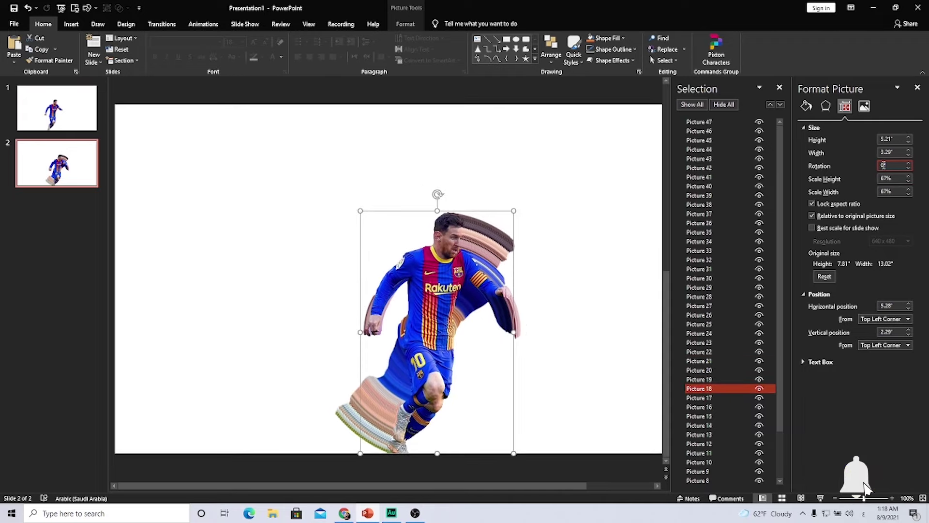
double_click(884, 165)
text(29)
key(Return)
click(713, 398)
double_click(884, 166)
text(3)
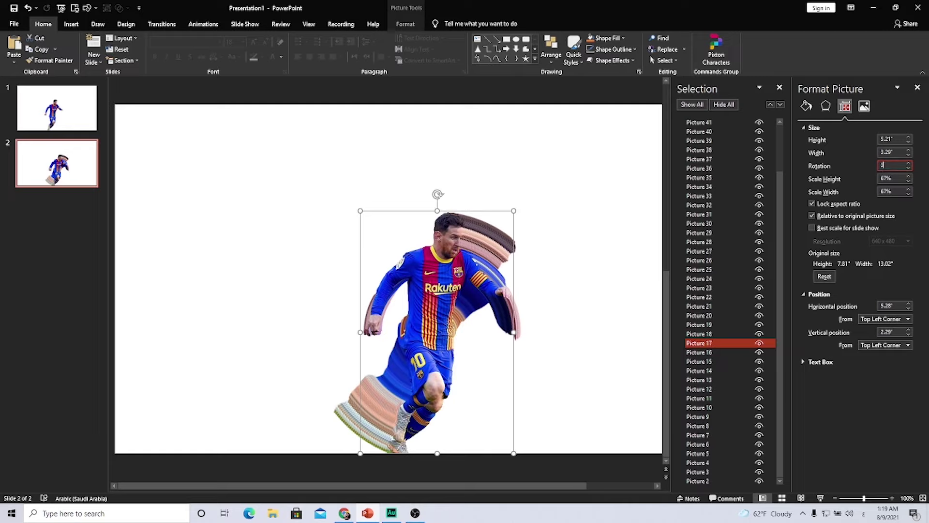
text(0)
key(Return)
Step: Set the rotation of Picture 16 to 32° and of Picture 15 to 33°
click(712, 352)
double_click(884, 165)
text(31)
key(Return)
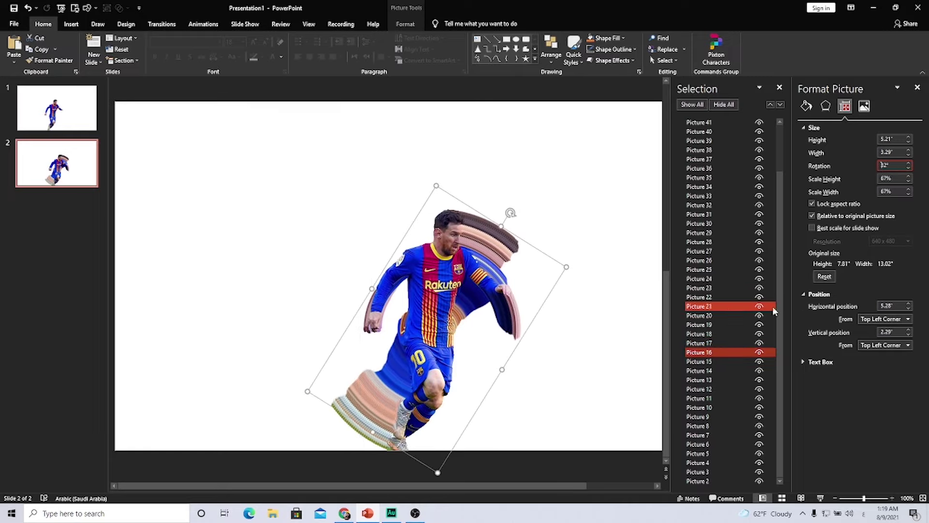
click(713, 361)
double_click(884, 166)
text(3.)
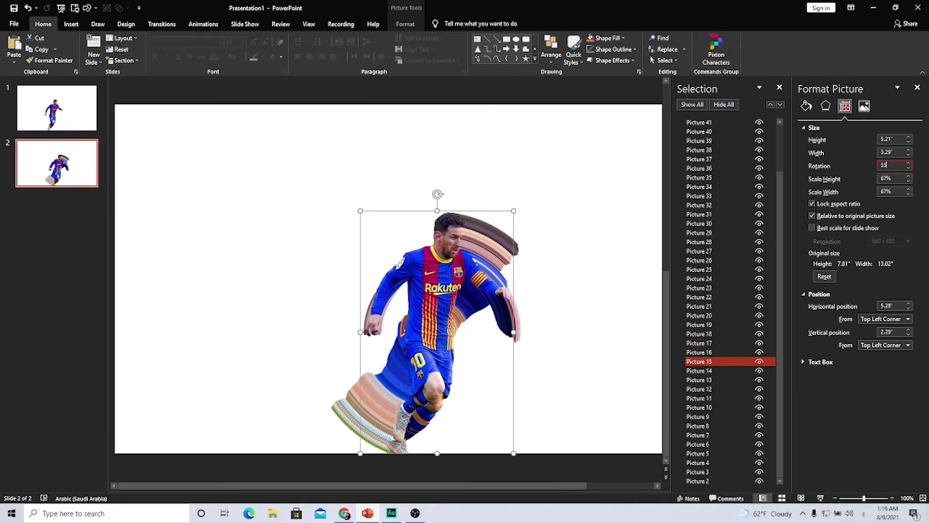
text(2)
key(Return)
Step: Rotate Picture 14 one degree more than Picture 15, and set the rotation of Picture 13 to 35°
click(713, 371)
double_click(884, 166)
key(Return)
click(713, 380)
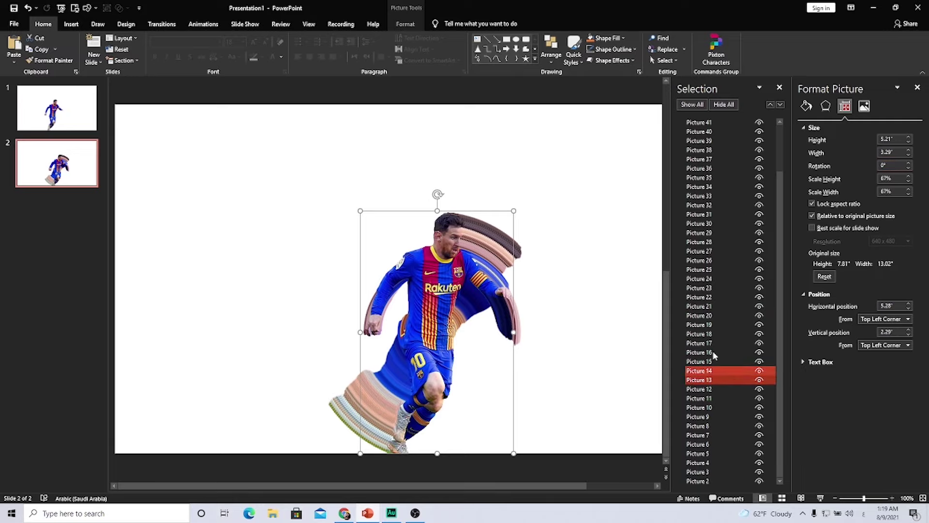
double_click(883, 166)
text(35)
key(Return)
Step: Set the rotation of Picture 12 to 36° and of Picture 11 to 37°
click(713, 389)
double_click(884, 166)
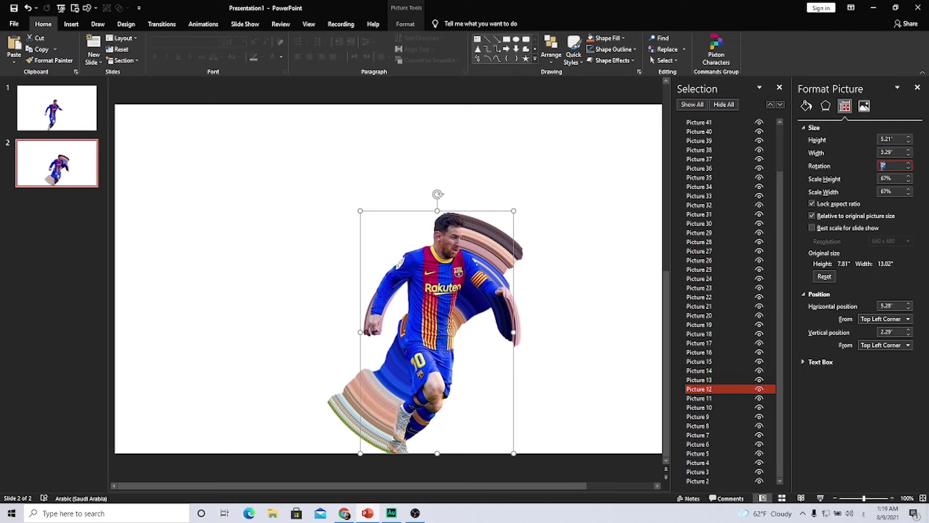
text(36)
key(Return)
click(713, 397)
double_click(883, 165)
text(37)
key(Return)
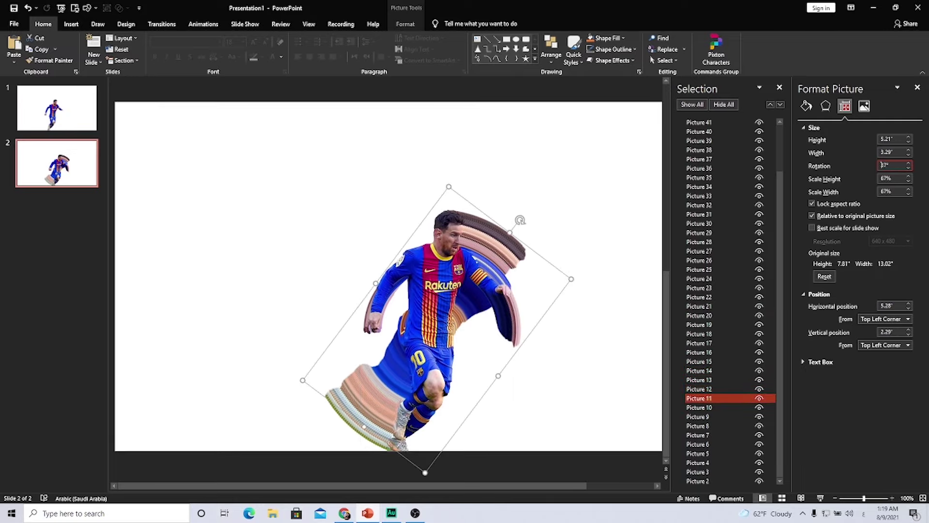
Step: Set the rotation of Picture 10 to 38° and of Picture 9 to 39°
click(713, 407)
double_click(884, 165)
text(38)
key(Return)
click(713, 416)
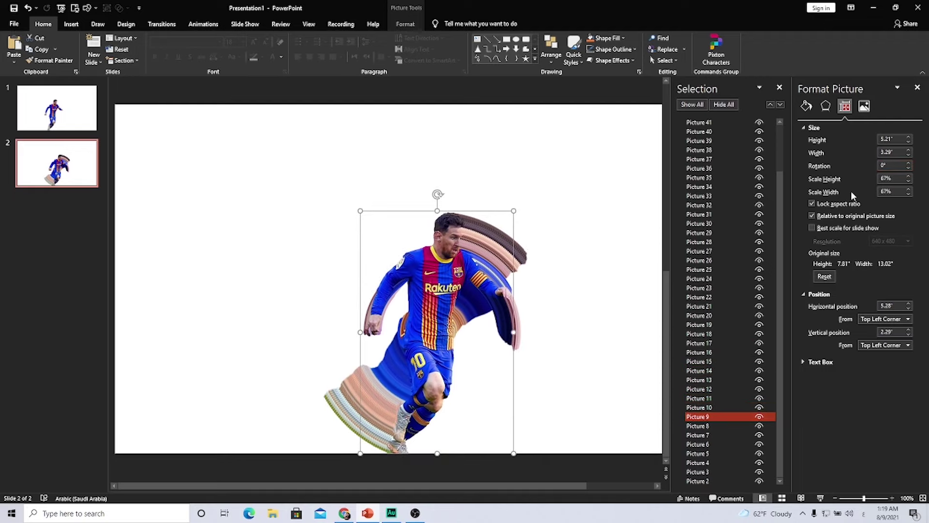
text(39)
key(Return)
Step: Set the rotation of Picture 8 to 40° and of Picture 7 to 41°
click(713, 426)
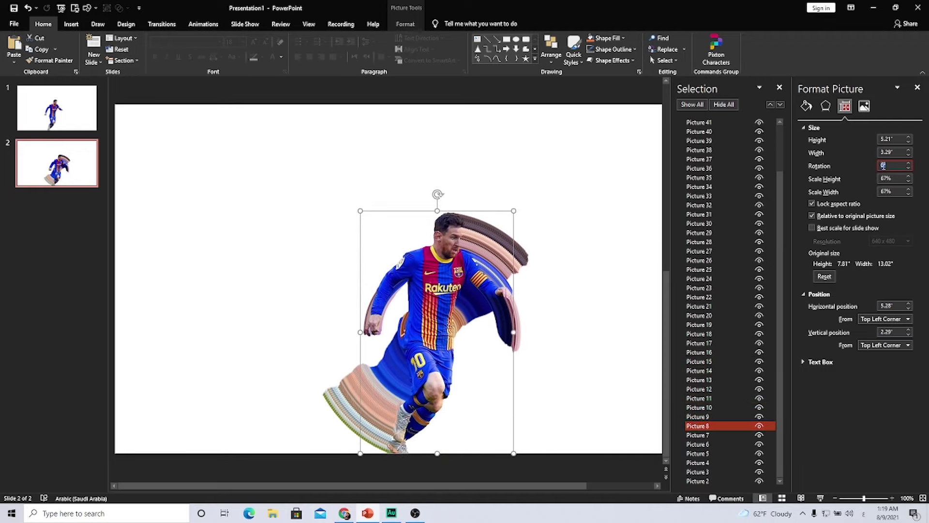
text(40)
key(Return)
click(712, 434)
double_click(884, 165)
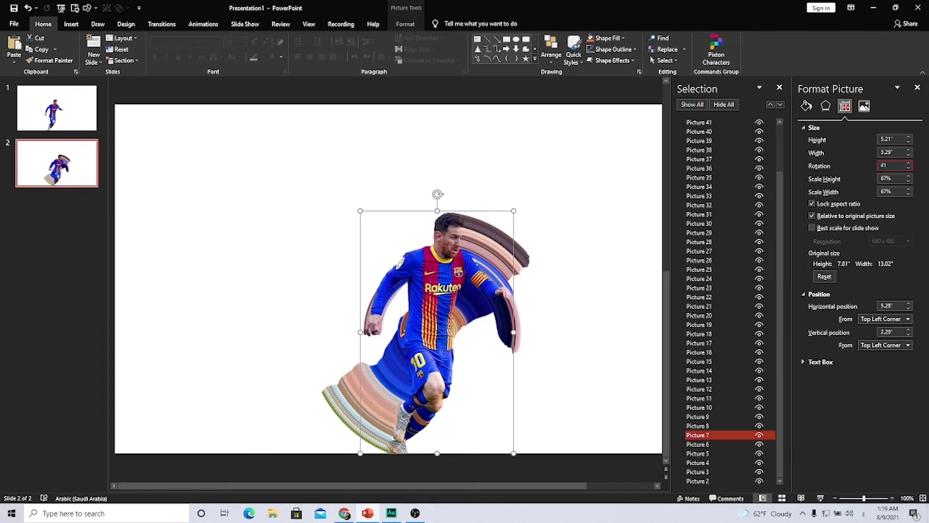
key(Return)
Step: Set the rotation of Picture 6 to 42° and of Picture 5 to 43°
click(713, 444)
double_click(884, 165)
text(42)
key(Return)
click(713, 453)
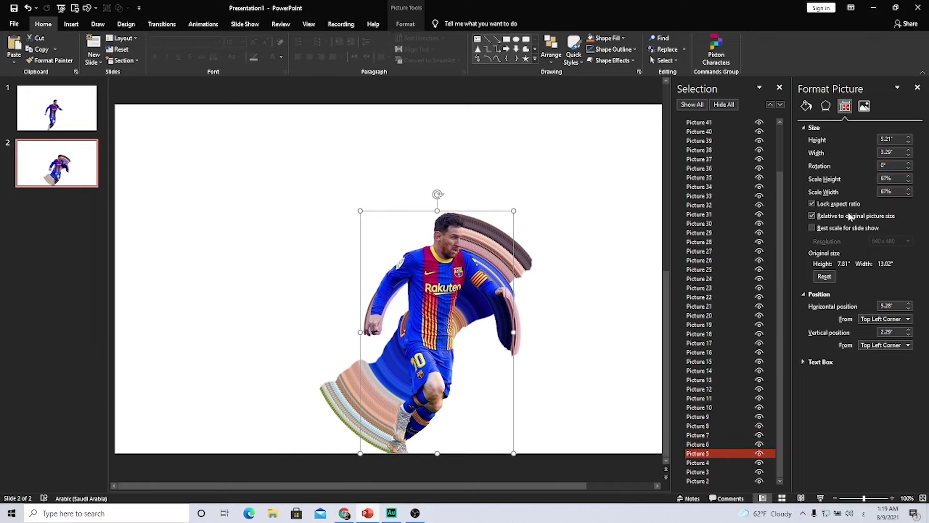
text(43)
key(Return)
Step: Set the rotation of Picture 4 to 44° and of Picture 3 to 45°, leaving nothing selected on the slide
click(713, 462)
double_click(884, 165)
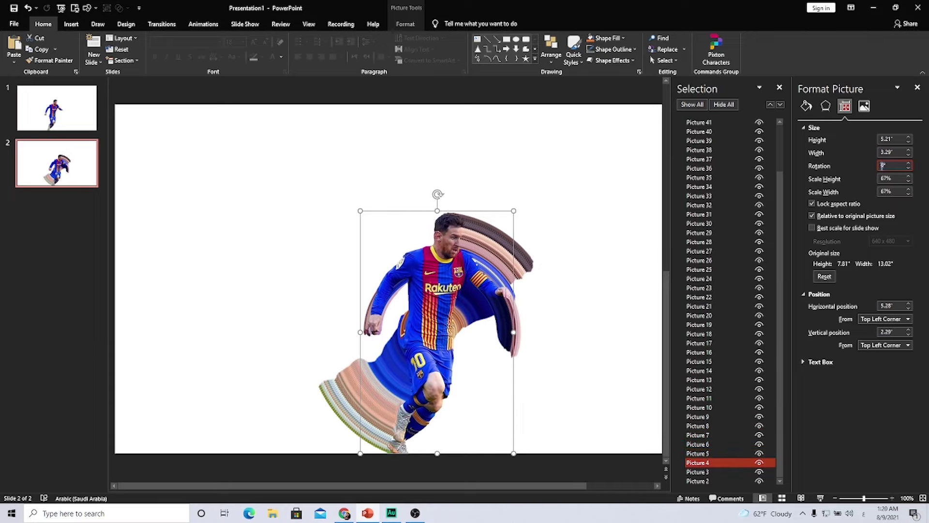
text(44)
key(Return)
click(713, 471)
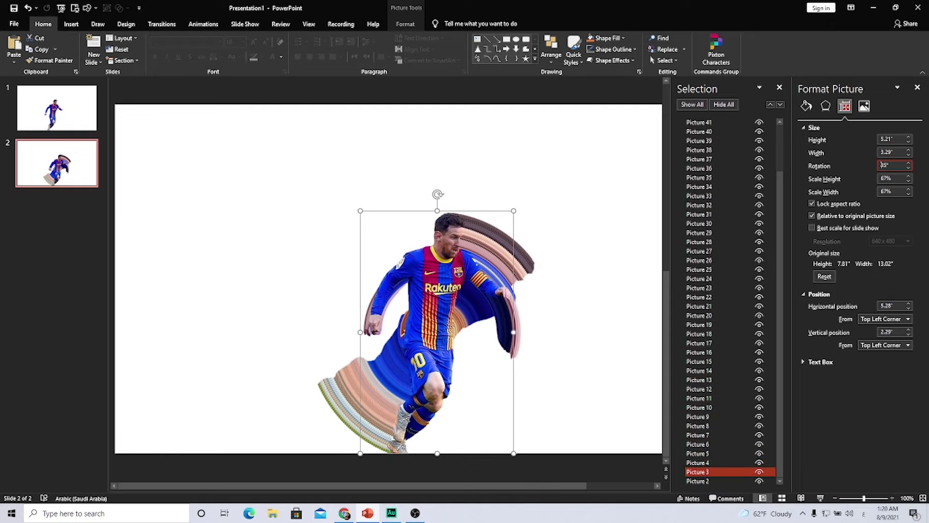
click(882, 165)
text(45)
key(Return)
click(713, 481)
click(627, 348)
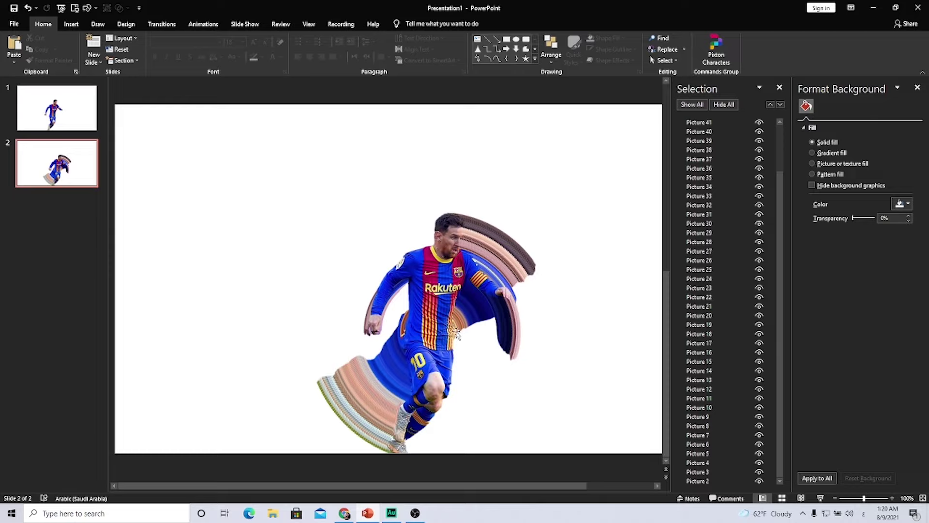
Step: Group all the footballer picture copies on the slide and collapse the group in the object list
click(478, 247)
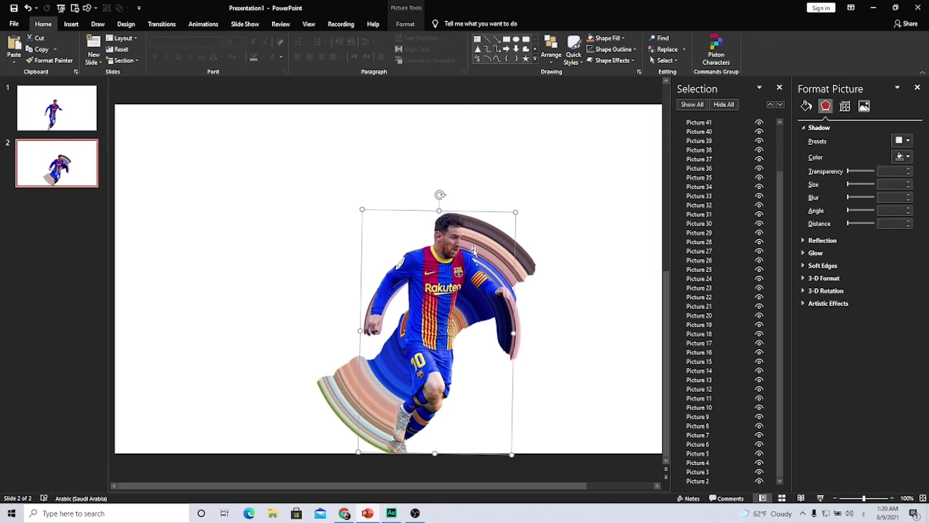
key(ctrl+a)
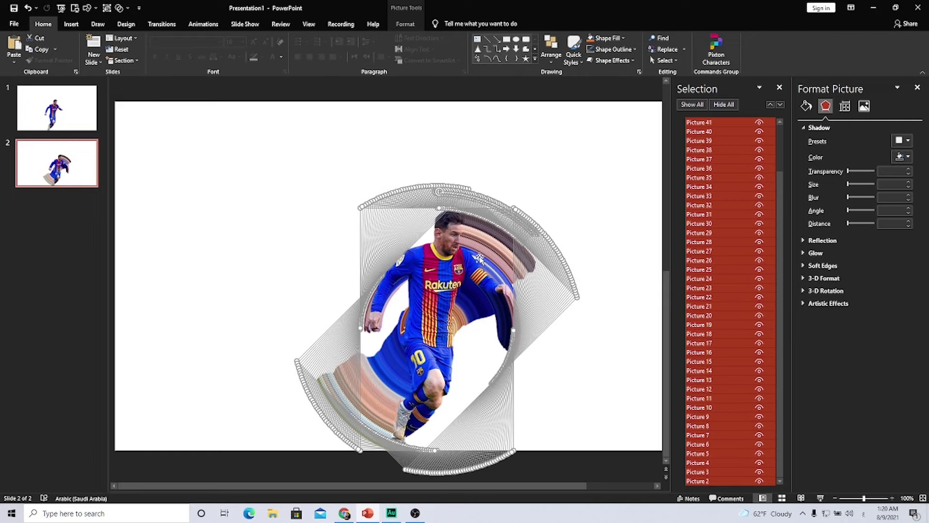
right_click(480, 258)
mouse_move(506, 313)
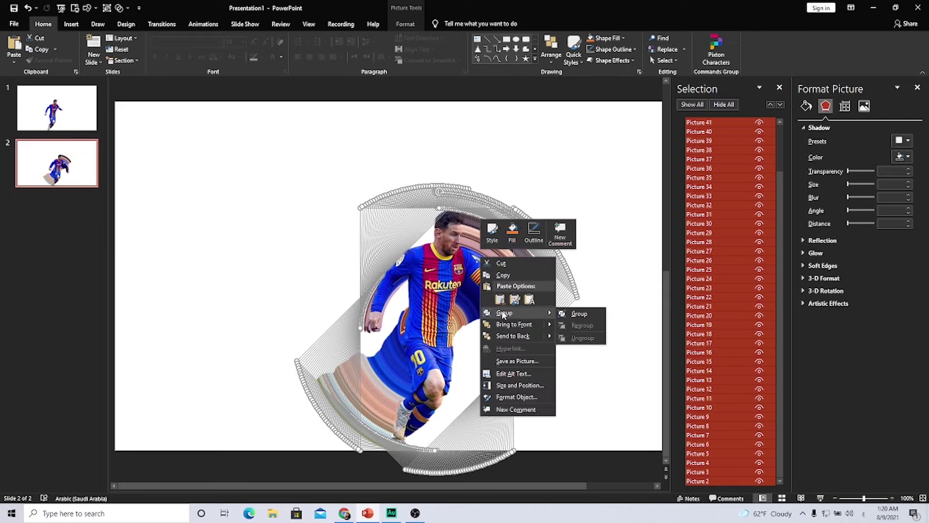
click(560, 315)
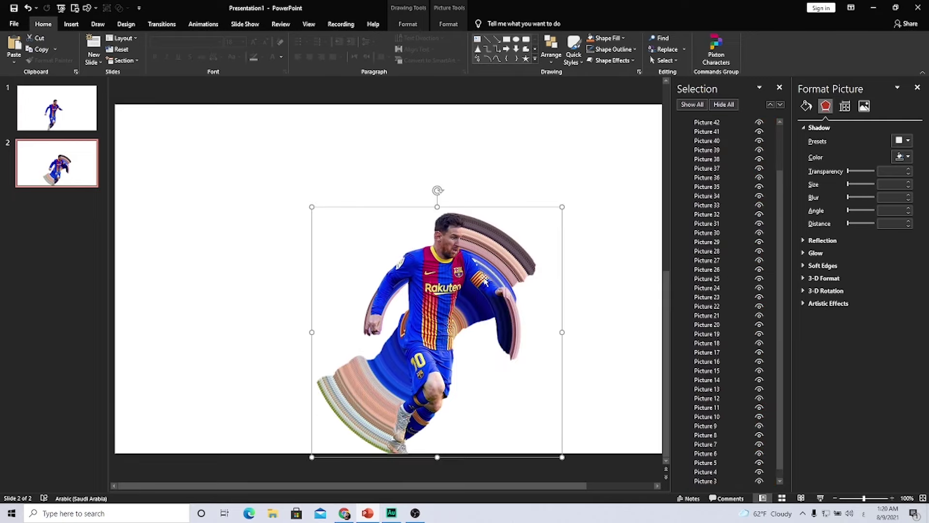
drag(780, 220, 781, 145)
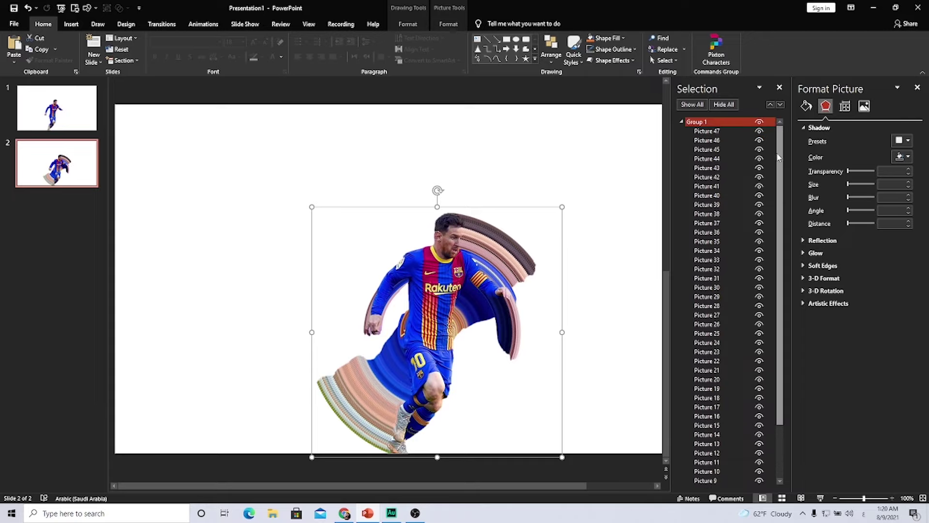
click(682, 121)
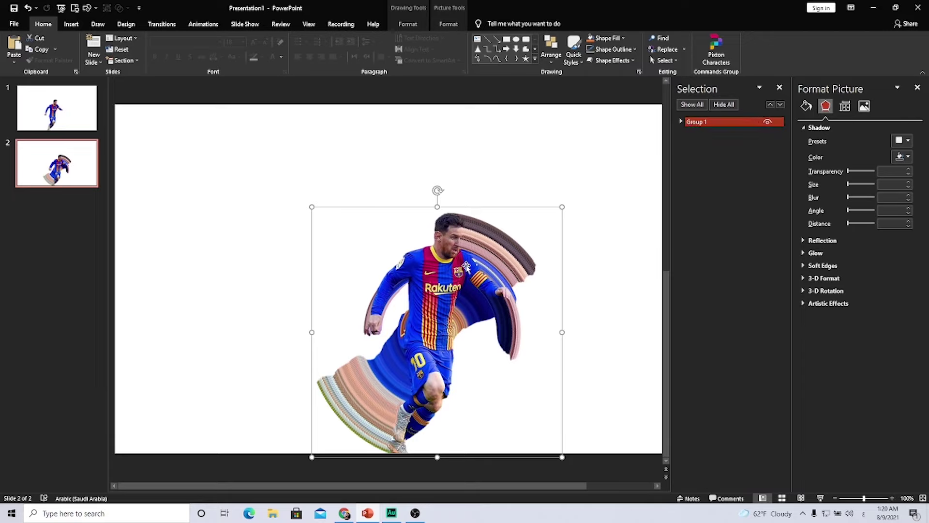
Step: Paste a copy of the footballer group beside the original and set the copy's rotation to 45°
key(ctrl+c)
key(ctrl+v)
drag(468, 269, 532, 254)
click(681, 122)
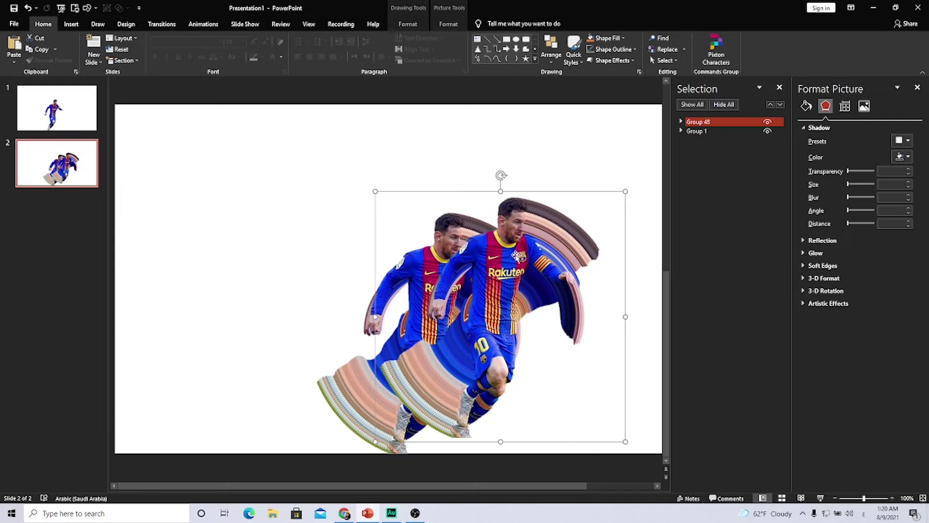
click(846, 106)
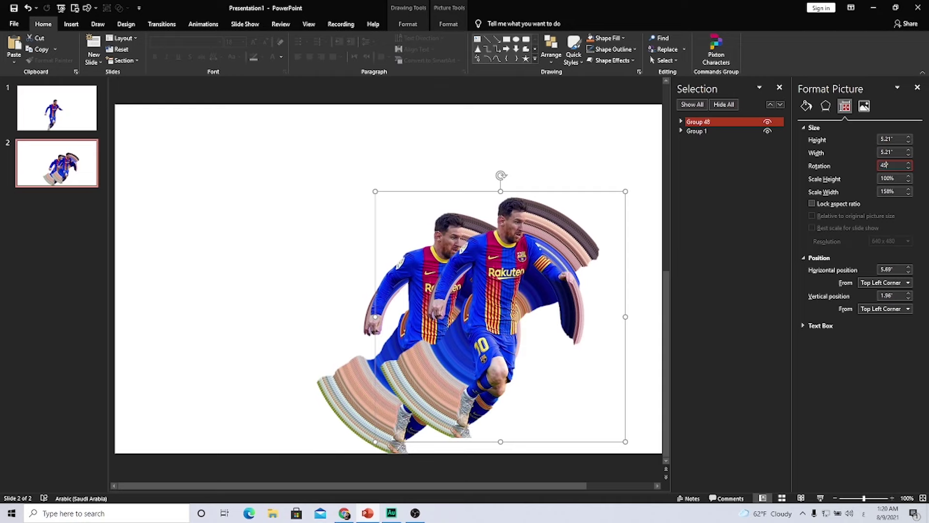
key(Return)
Step: Send the 45° group copy to the back and move it so its centre lines up with the original group
right_click(607, 266)
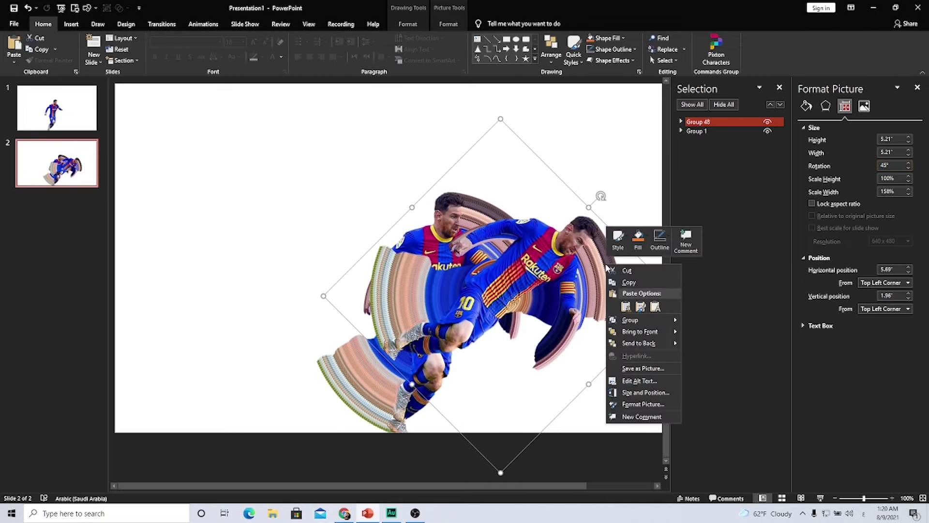
click(630, 344)
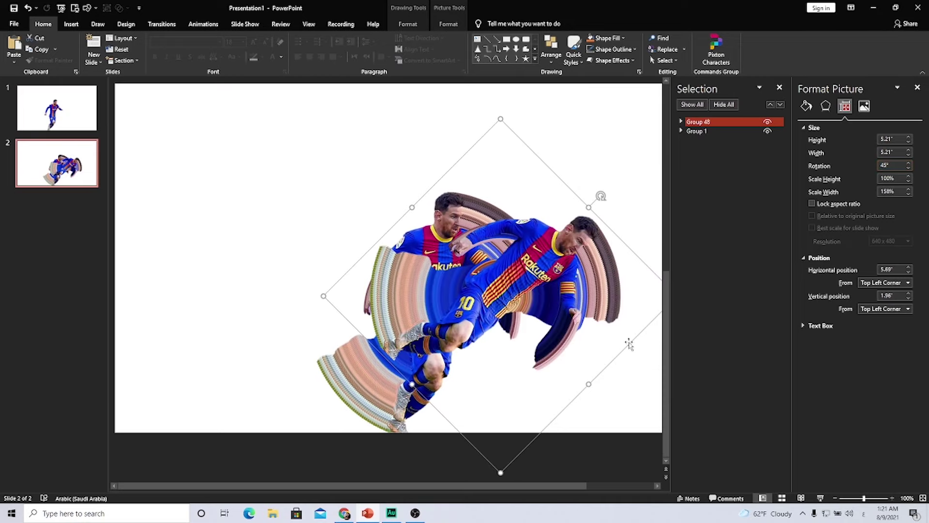
drag(605, 224, 541, 260)
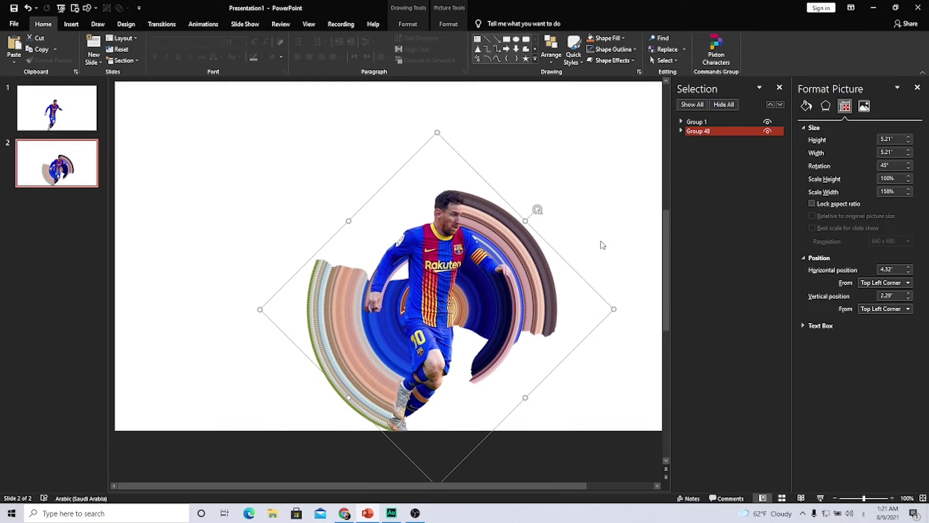
Step: Duplicate the 45° group in place, set the duplicate's rotation to 90° and send it to the back
key(ctrl+d)
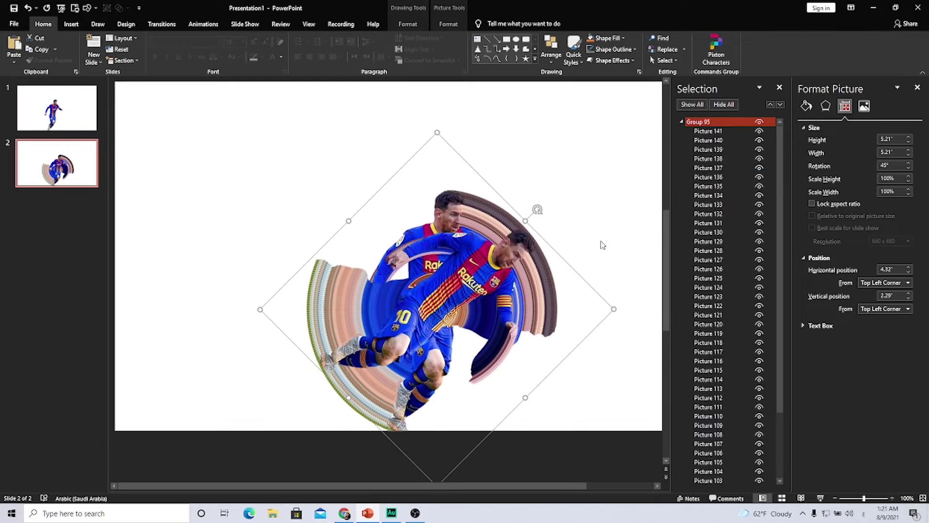
click(681, 122)
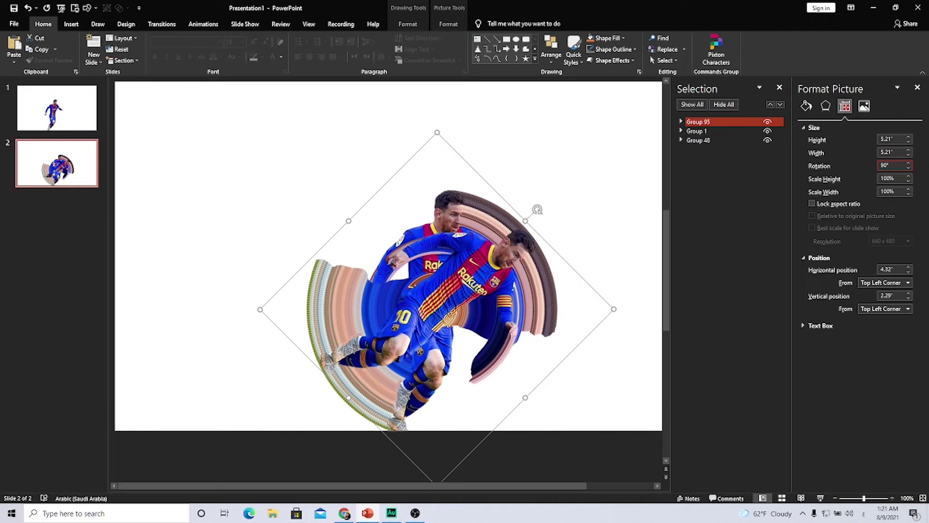
right_click(526, 345)
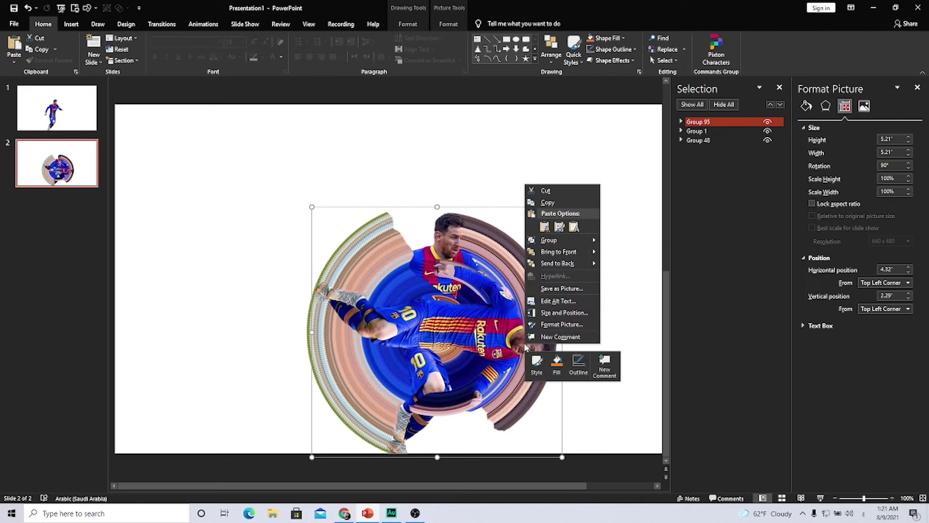
click(557, 263)
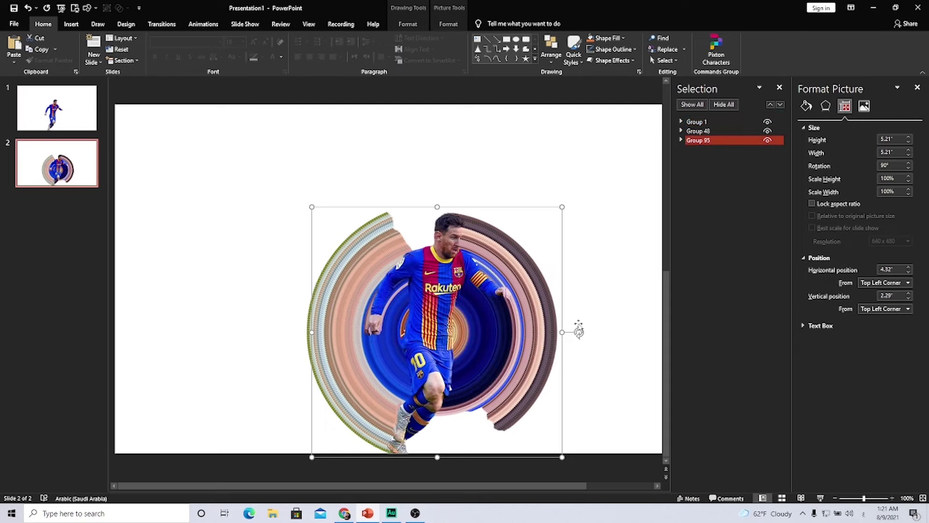
Step: Nudge the 90° group to horizontal position 4.31" and vertical position 2.28" so its rings line up with the other groups
mouse_move(561, 364)
mouse_down()
mouse_move(560, 381)
mouse_move(551, 381)
mouse_move(560, 367)
mouse_up()
ctrl+scroll(529, 388, up, 2)
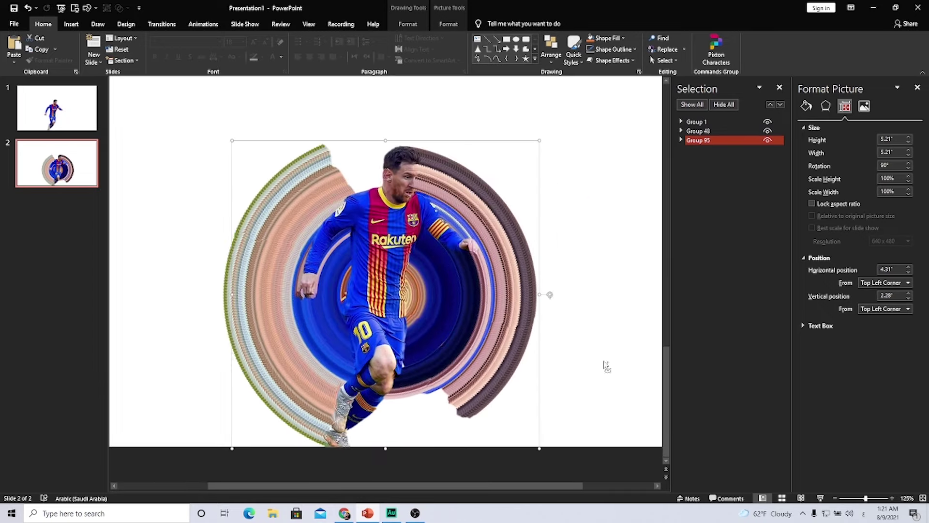
ctrl+scroll(611, 363, down, 2)
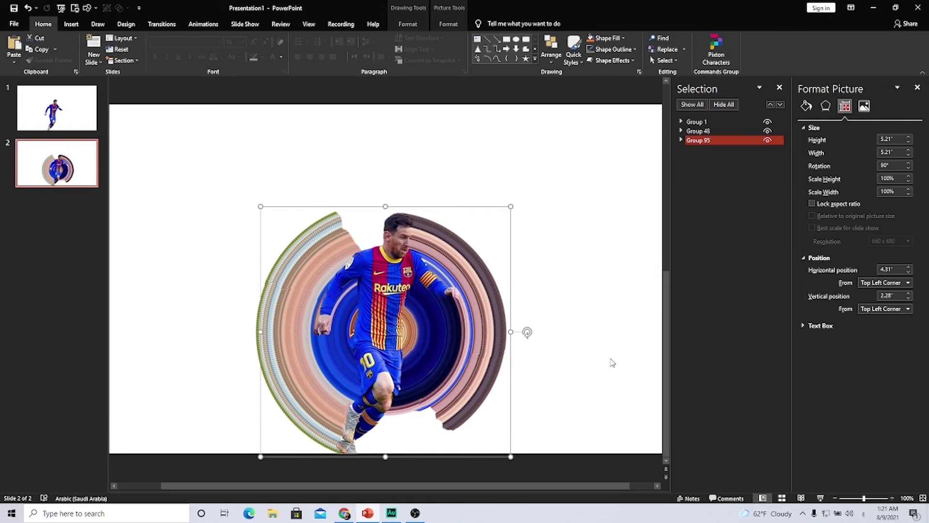
Step: Paste a copy of the 90° group in place, collapse it in the object list and set its rotation to 135°
key(ctrl+v)
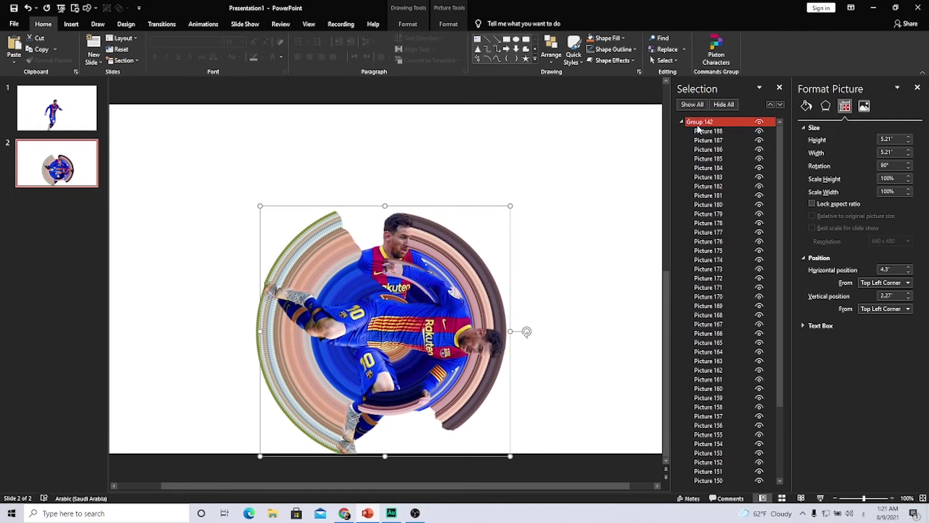
click(681, 122)
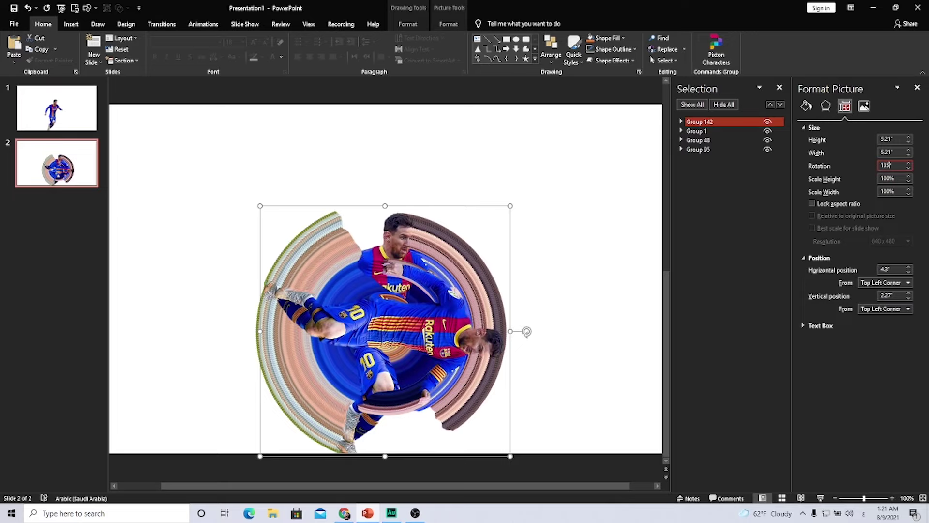
click(889, 165)
text(135)
key(Return)
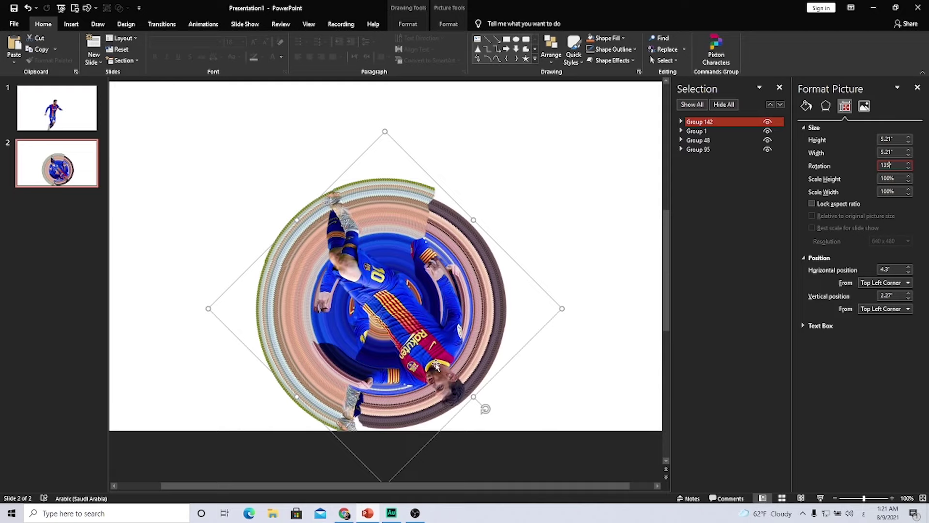
Step: Send the 135° group to the back and nudge it to horizontal position 4.32" and vertical position 2.28" to align the rings
right_click(430, 370)
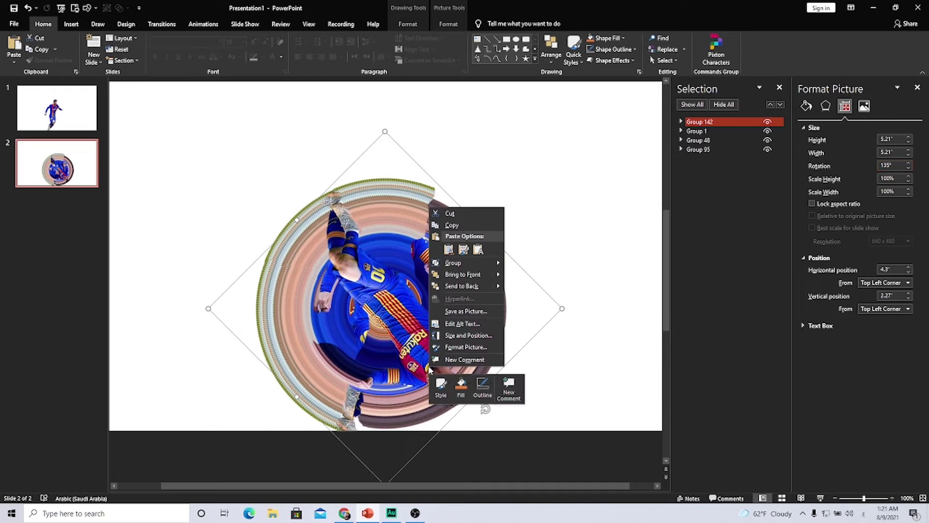
click(457, 286)
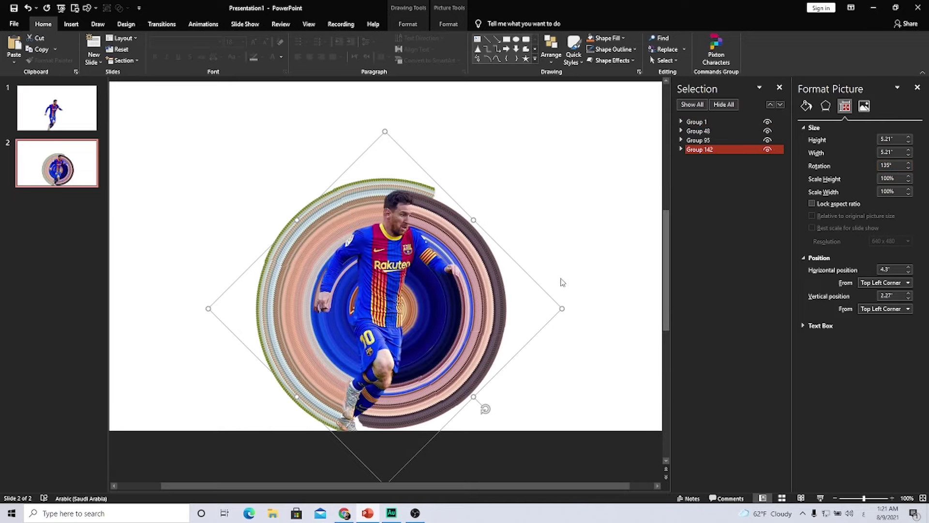
scroll(489, 234, up, 1)
drag(489, 233, 491, 258)
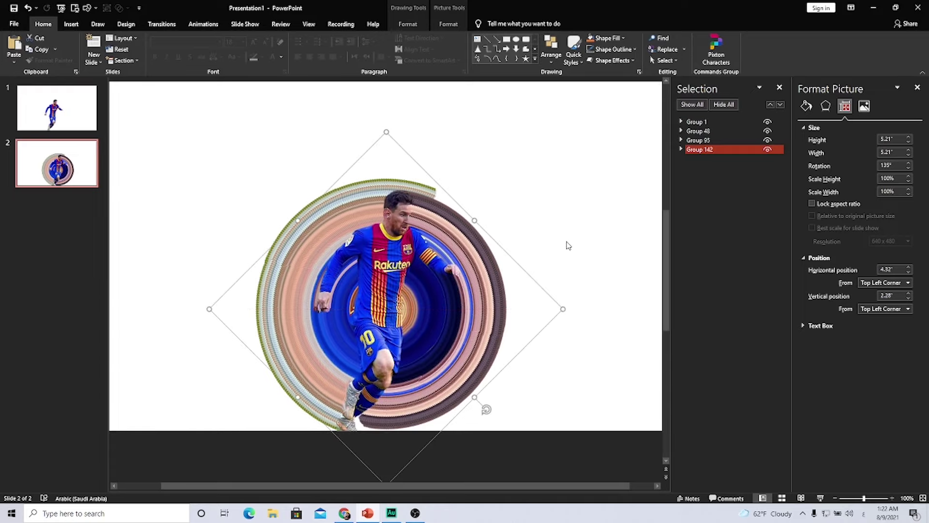
click(563, 210)
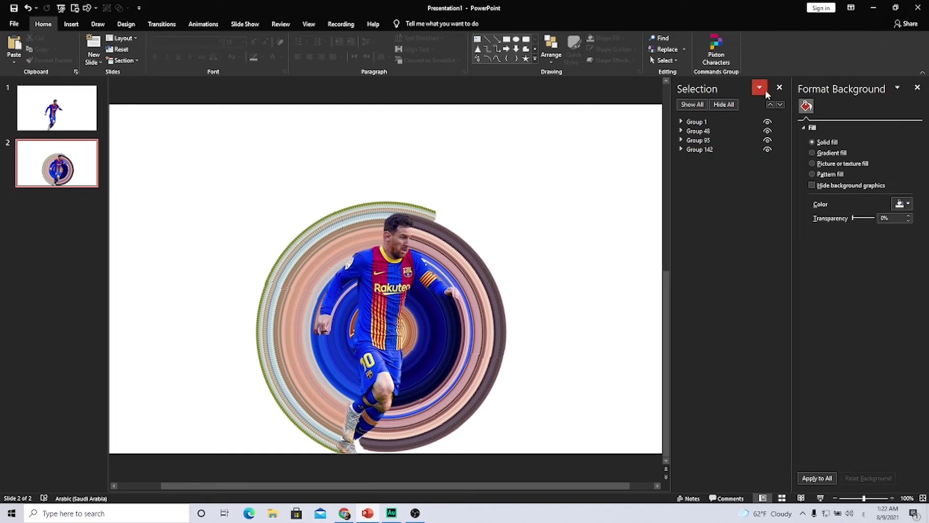
Step: Close the object list and combine all four rotated footballer groups into one group
click(778, 90)
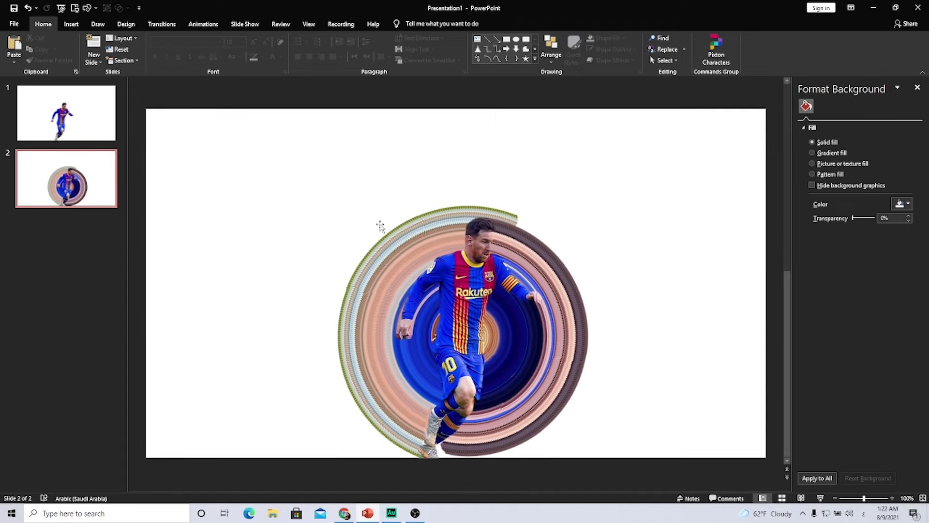
click(391, 254)
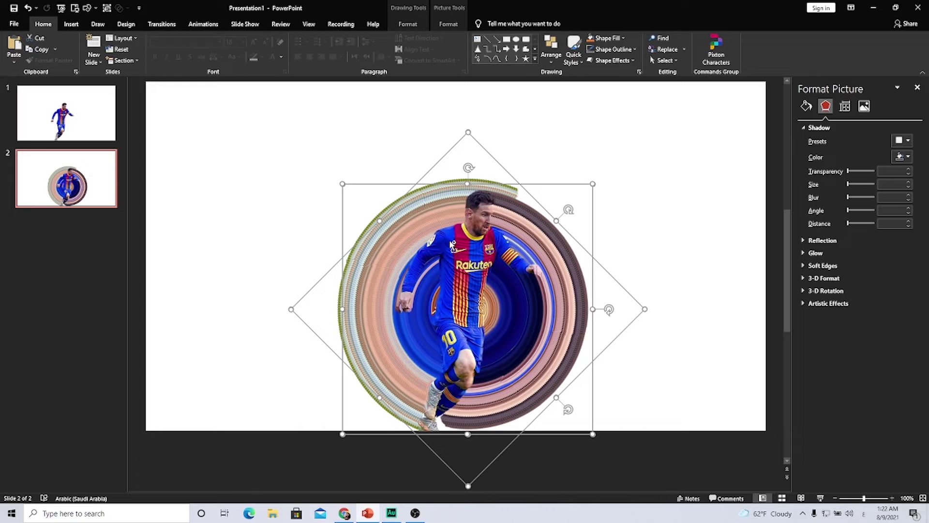
key(ctrl+g)
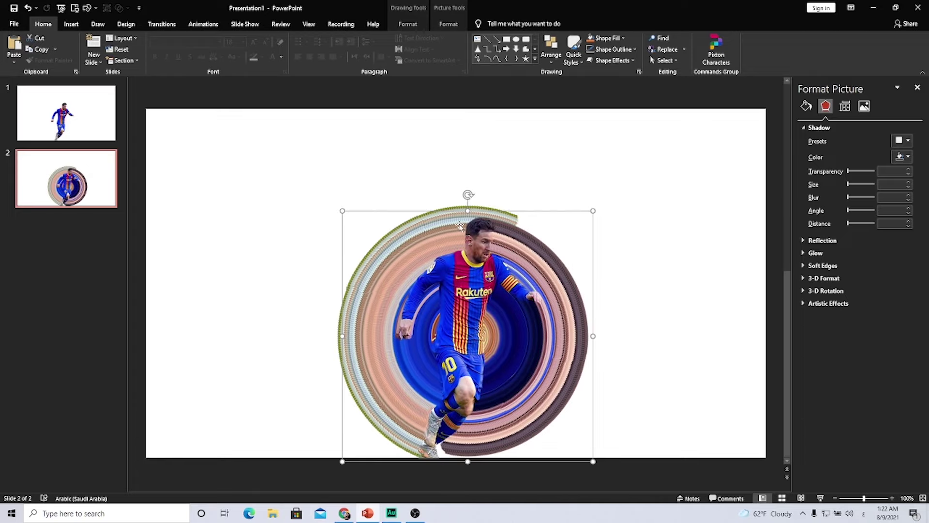
Step: Copy the combined footballer group and add a new blank slide after slide 2
right_click(482, 256)
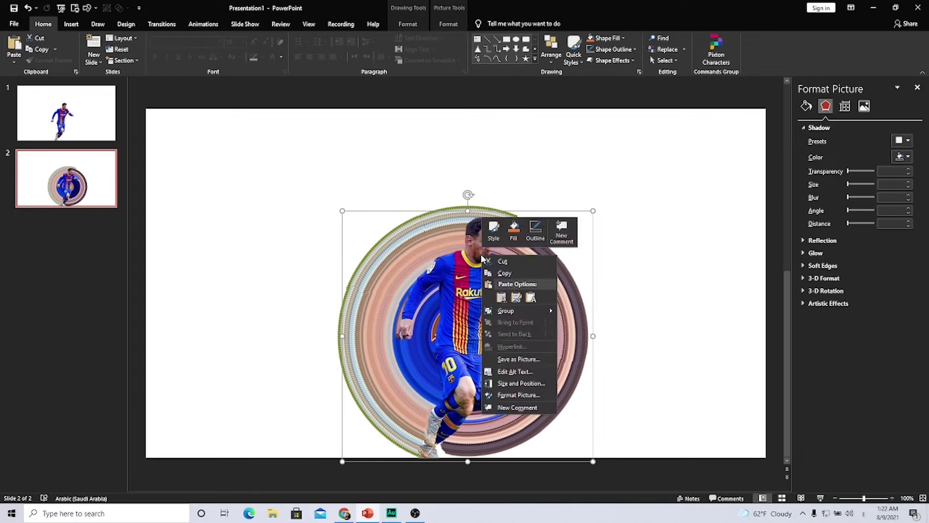
click(502, 273)
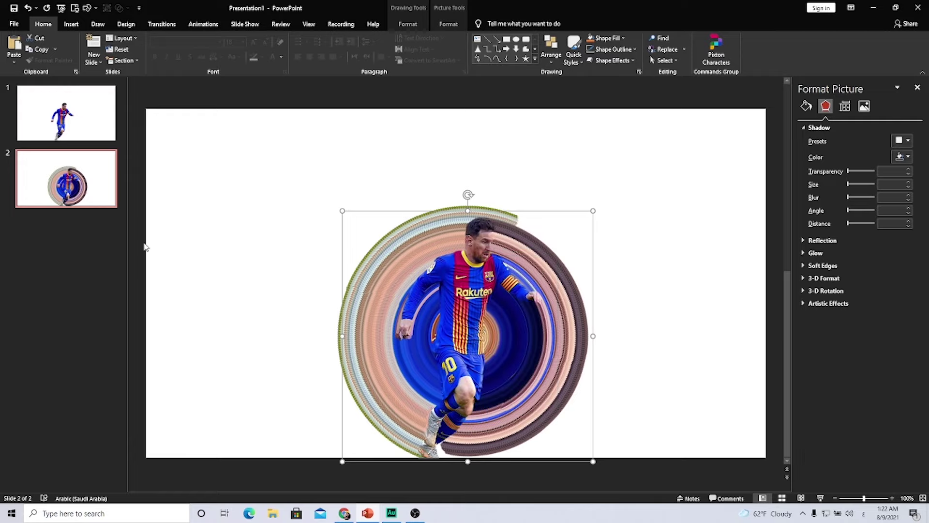
right_click(90, 188)
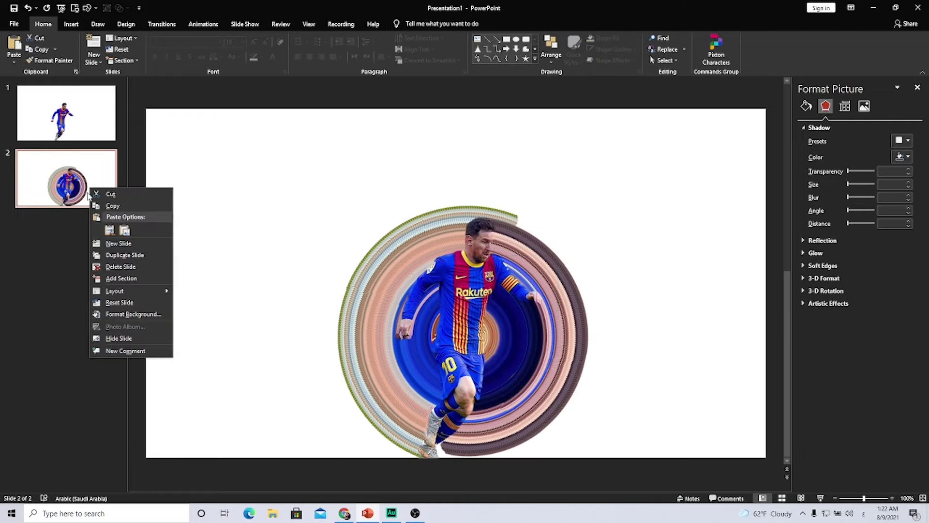
click(111, 243)
Step: Paste the copied footballer group onto the blank slide 3 as a picture
right_click(339, 186)
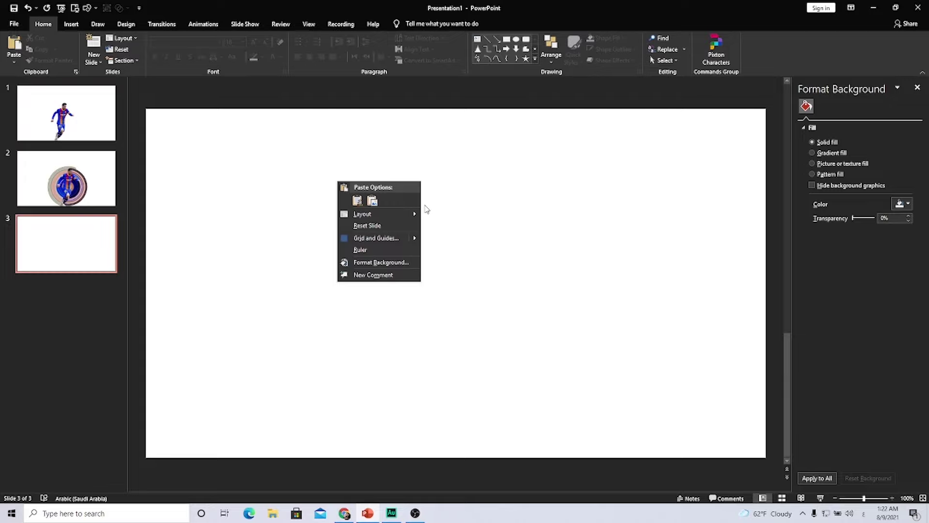
click(102, 192)
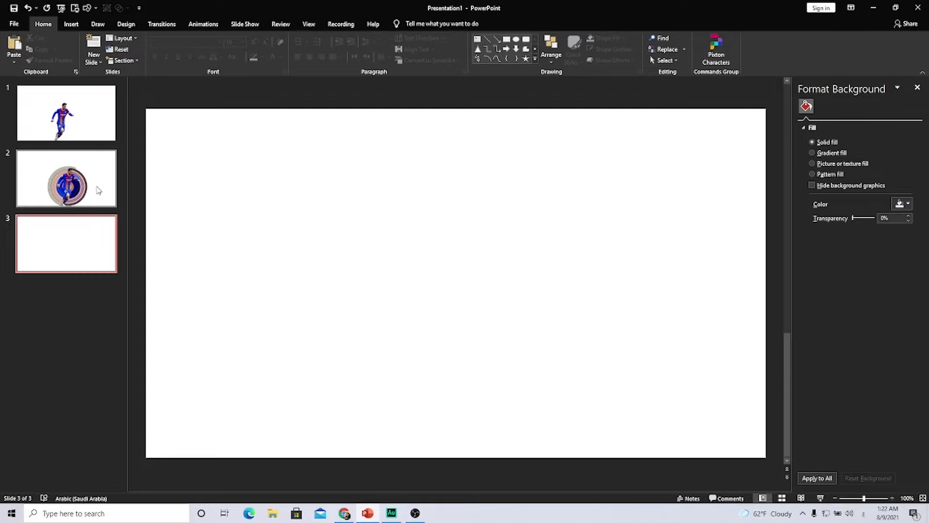
click(96, 189)
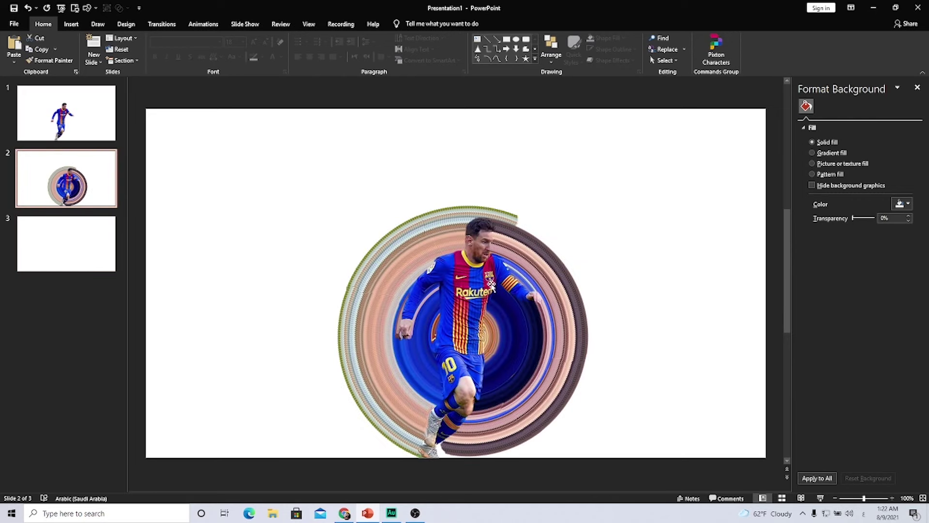
click(530, 267)
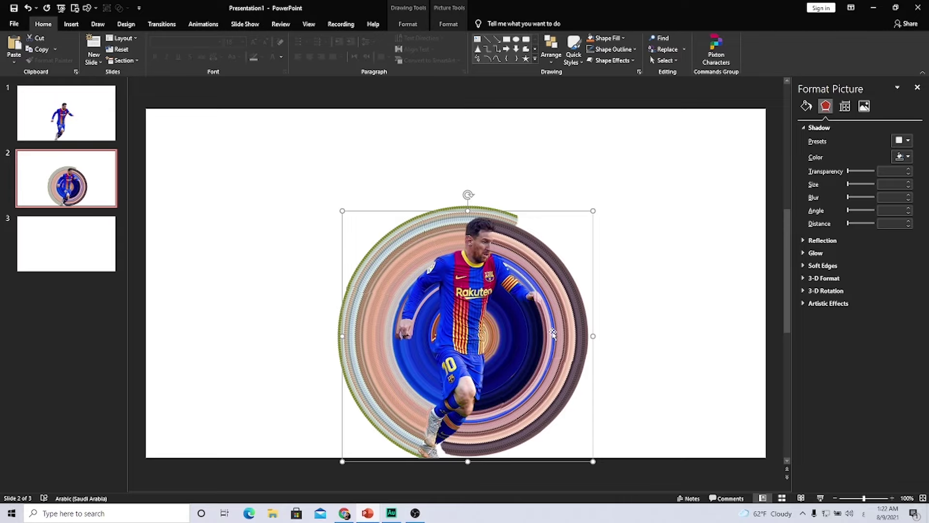
click(56, 232)
right_click(339, 179)
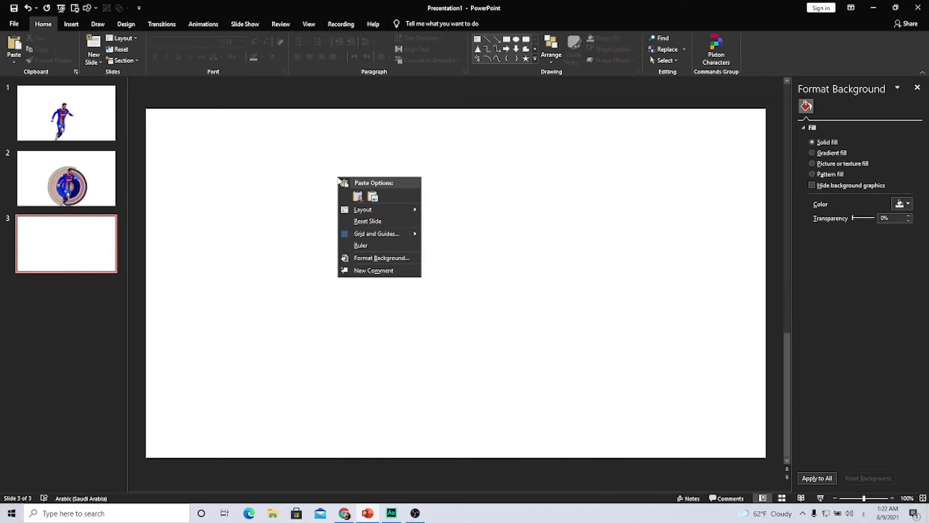
click(376, 198)
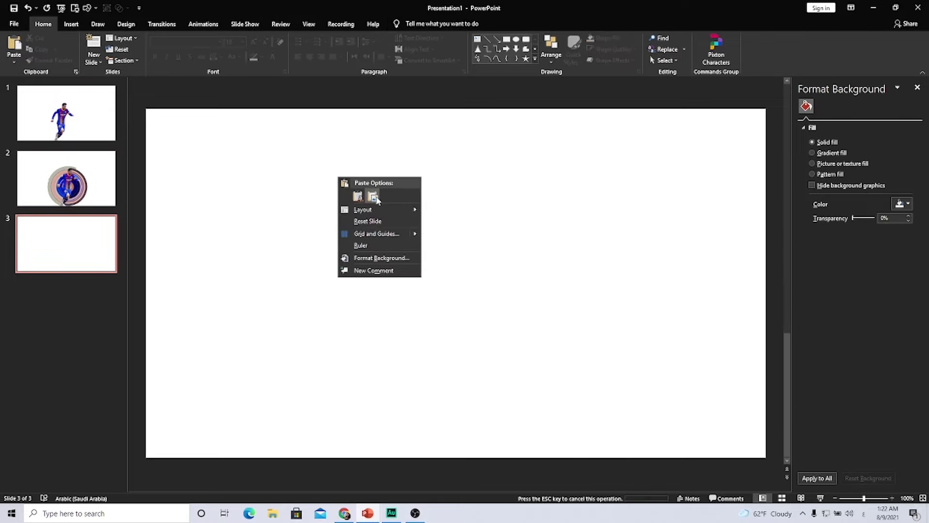
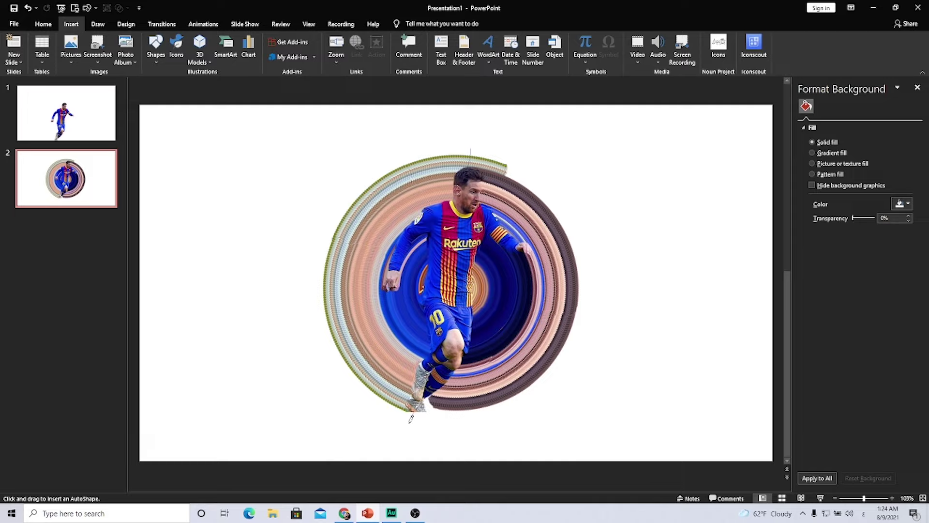
Step: Draw a freeform shape about 6.37" high and 3.8" wide over the left half of the circular trail, with no outline
mouse_move(411, 419)
mouse_down()
mouse_move(341, 396)
mouse_move(305, 343)
mouse_move(307, 185)
mouse_move(354, 135)
mouse_move(428, 119)
mouse_up()
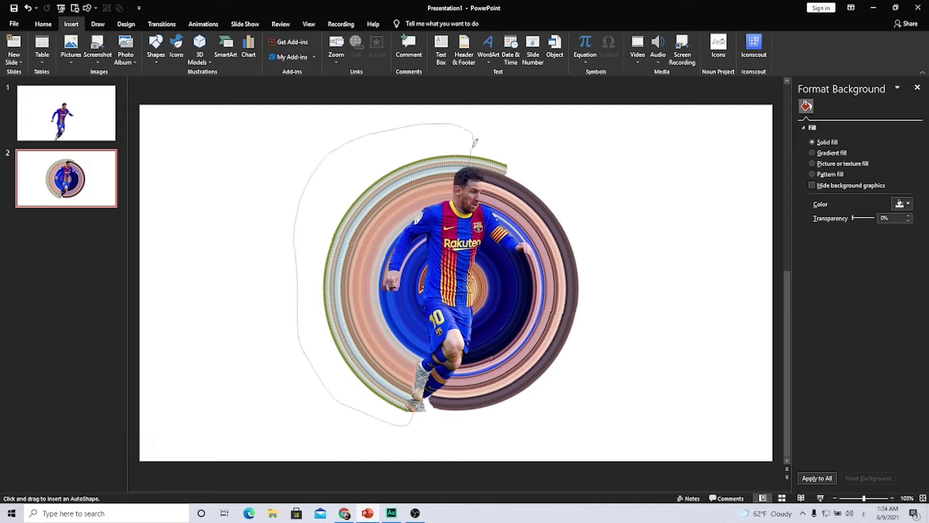
drag(476, 142, 411, 424)
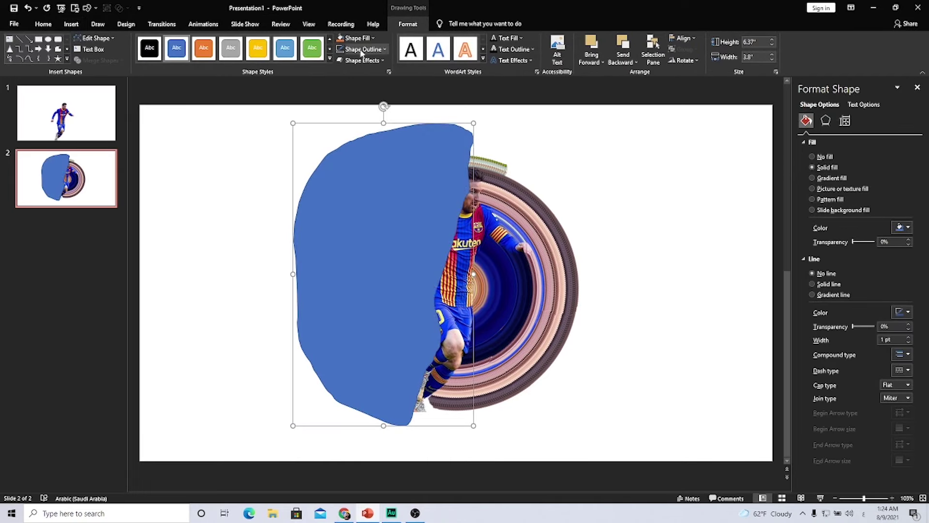
click(382, 50)
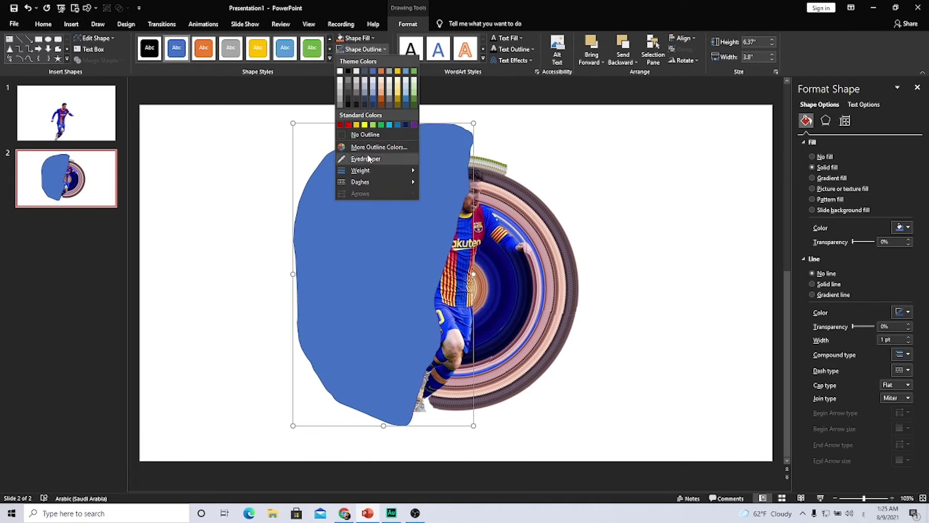
click(366, 135)
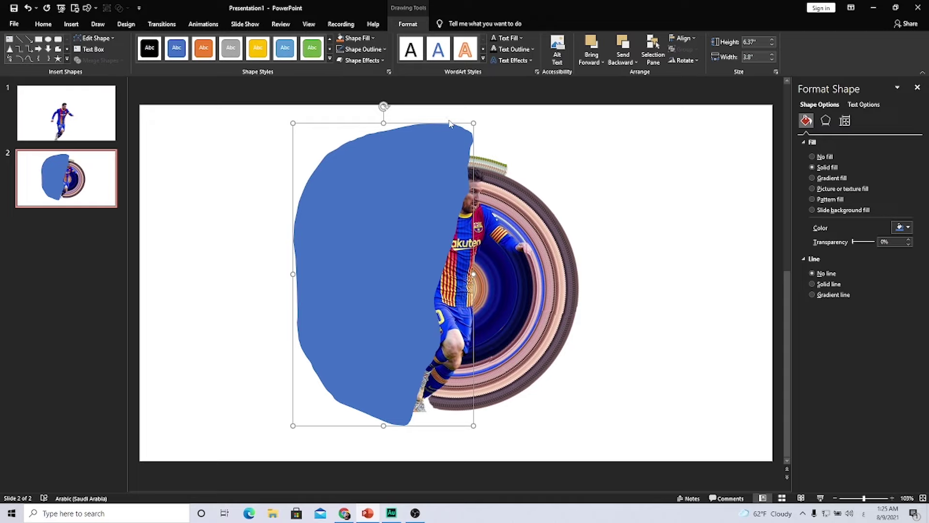
Step: Subtract the freeform shape from the trail picture to cut away the picture's left half
click(525, 223)
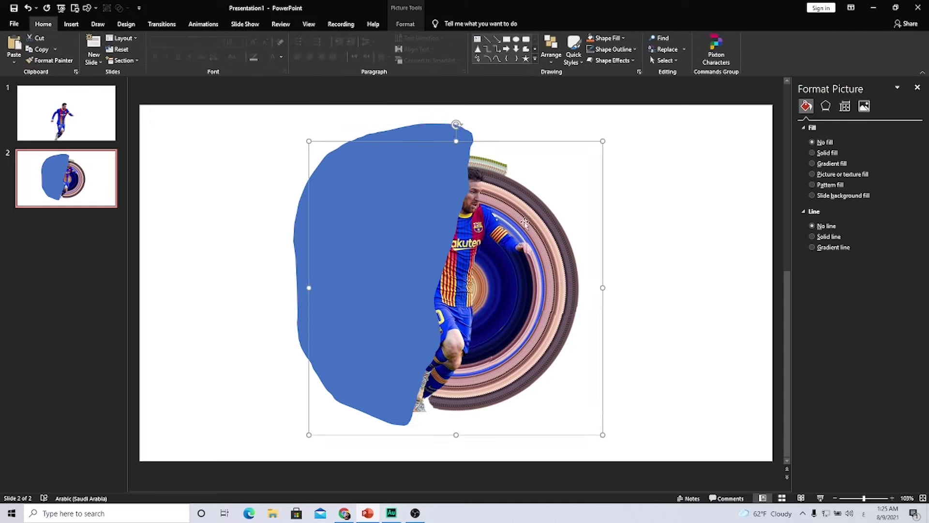
shift+click(302, 234)
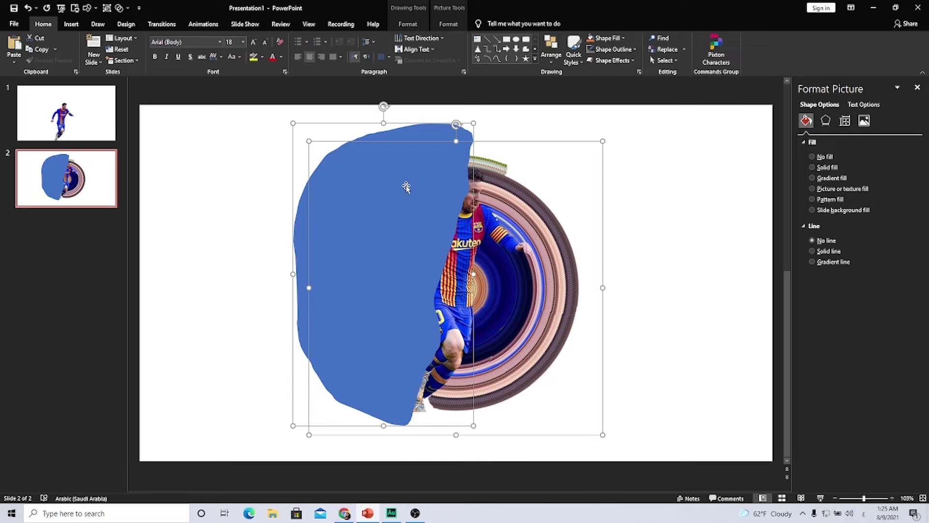
click(408, 24)
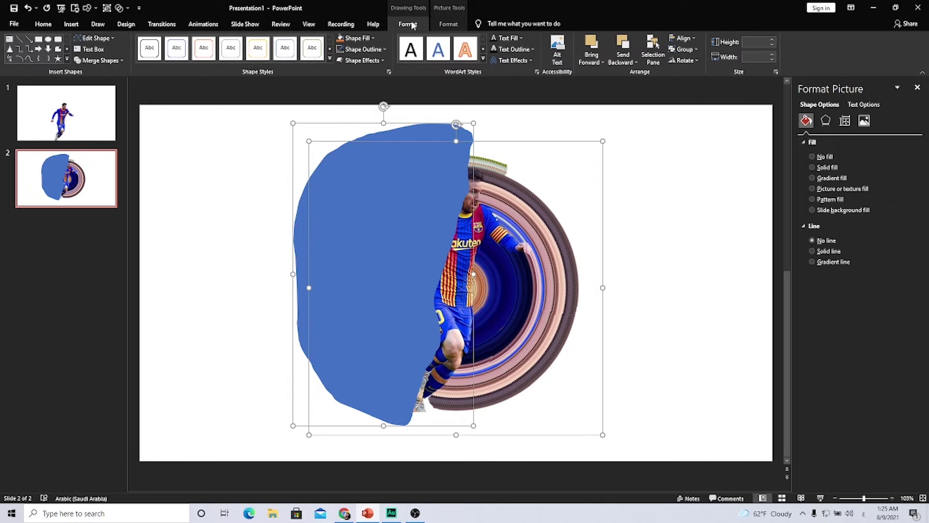
click(99, 60)
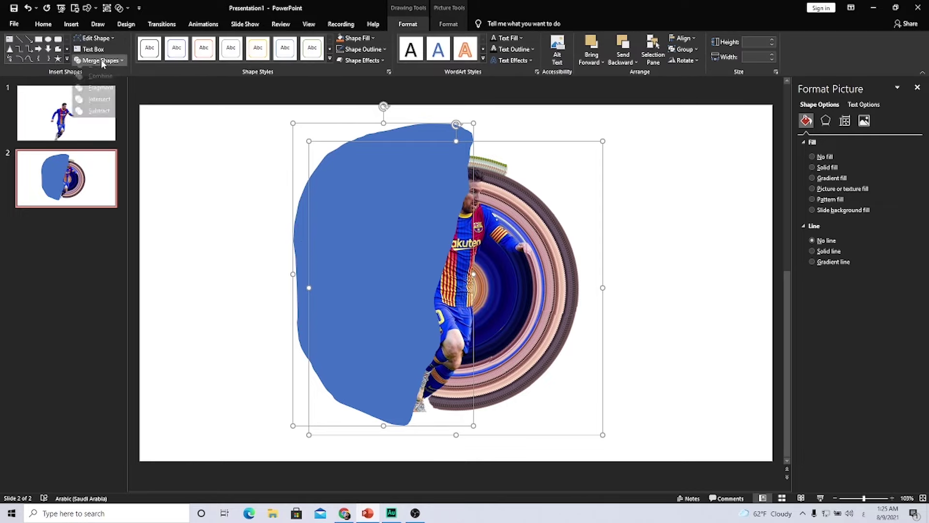
click(96, 119)
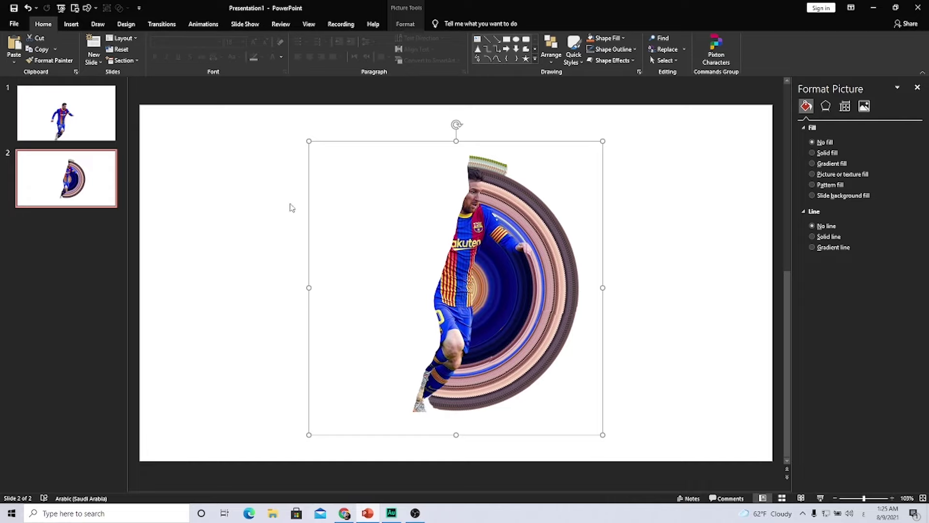
Step: Copy the footballer picture from slide 1 onto slide 2 and position it exactly over the cut figure in the trail
click(68, 129)
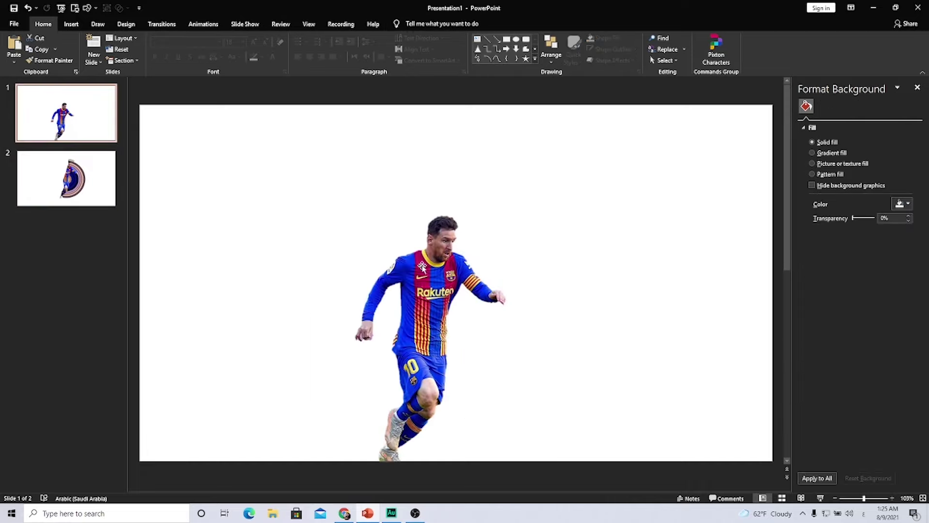
click(426, 269)
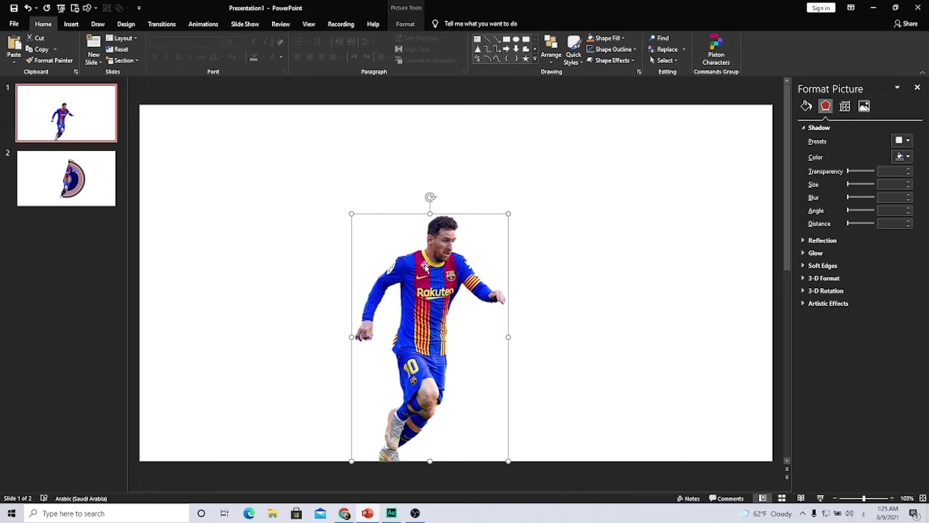
click(92, 182)
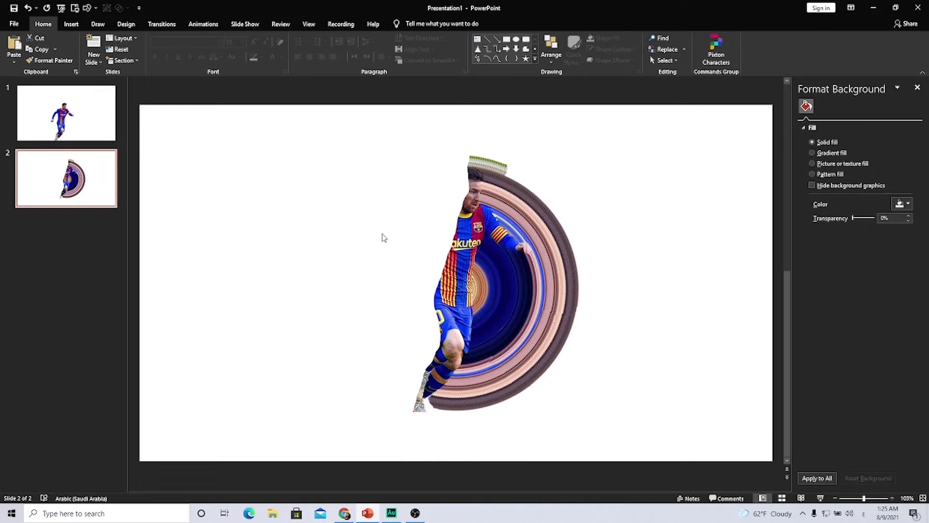
key(ctrl+v)
drag(439, 286, 462, 242)
click(333, 266)
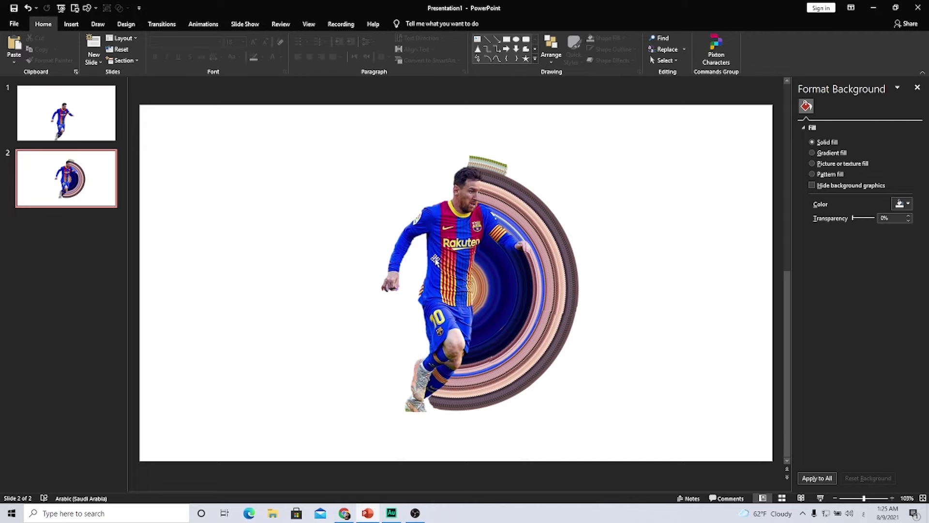
Step: Draw a rectangle about 0.48" high and 1.22" wide over the leftover strip above the footballer's head, tilted to follow the trail
ctrl+scroll(480, 228, up, 8)
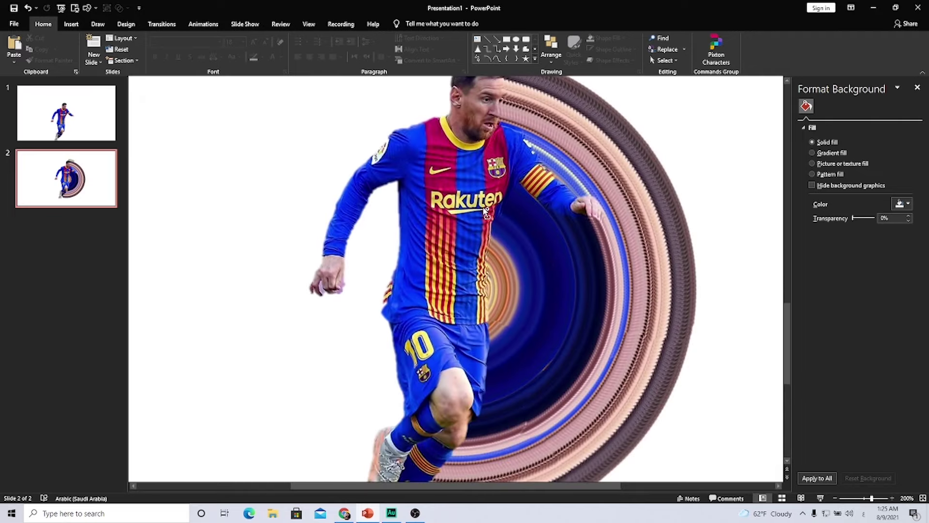
scroll(514, 213, up, 2)
ctrl+scroll(514, 212, up, 8)
scroll(514, 210, up, 3)
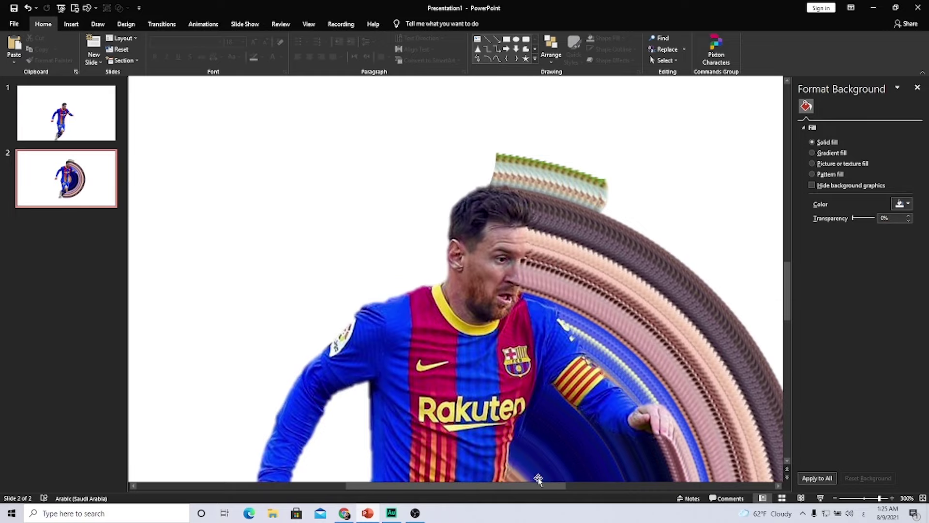
drag(548, 483, 591, 489)
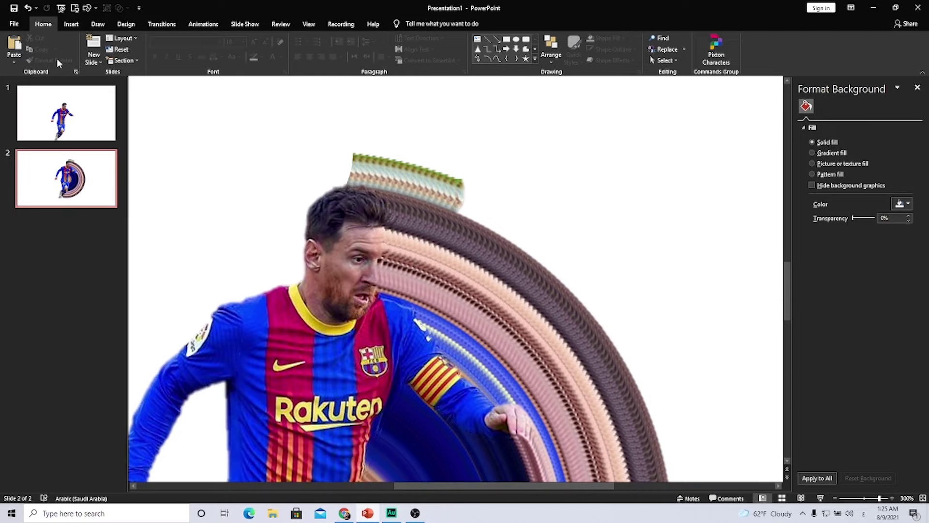
click(75, 29)
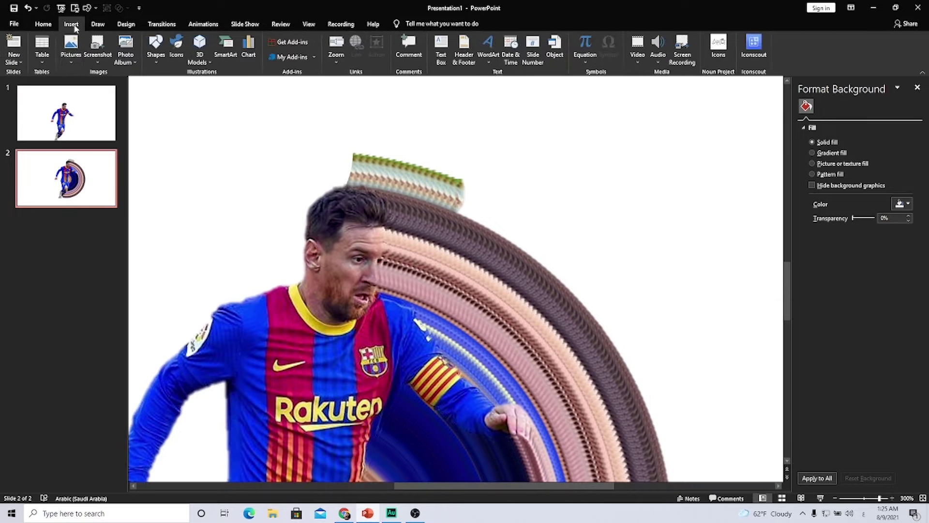
click(155, 61)
click(180, 80)
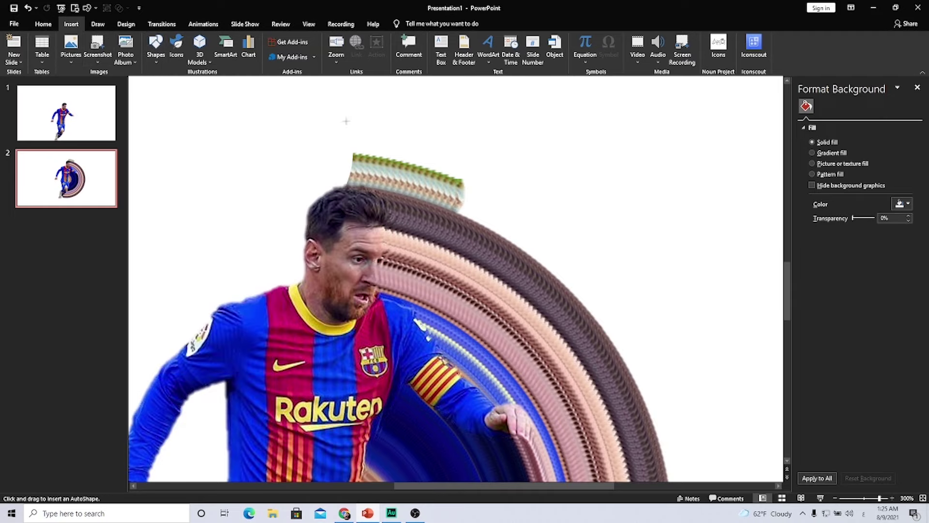
drag(325, 117, 495, 185)
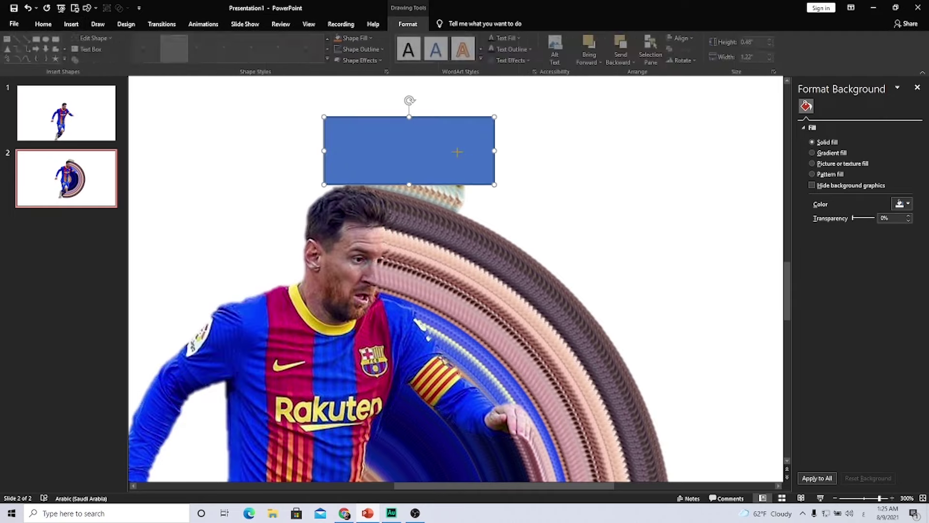
drag(409, 99, 423, 97)
drag(416, 148, 422, 158)
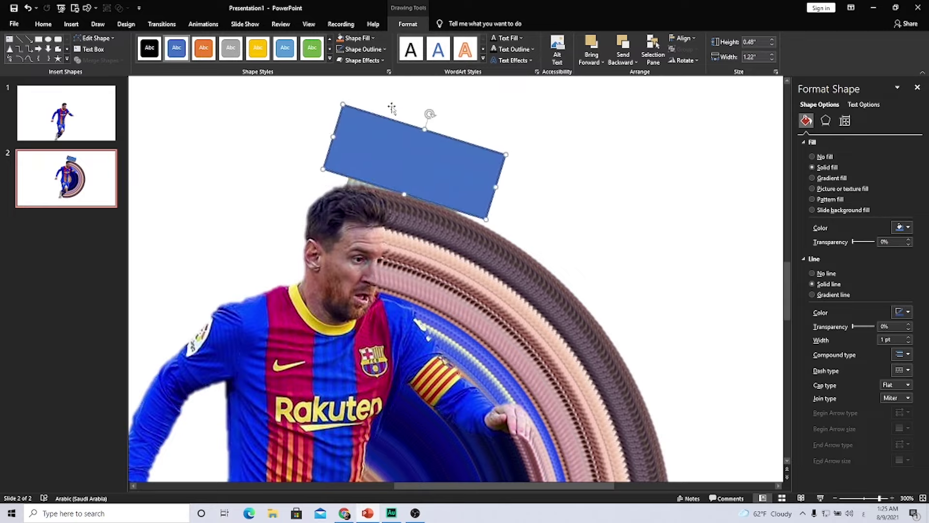
Step: Remove the rectangle's outline and set its fill transparency to 62%
click(361, 50)
click(364, 135)
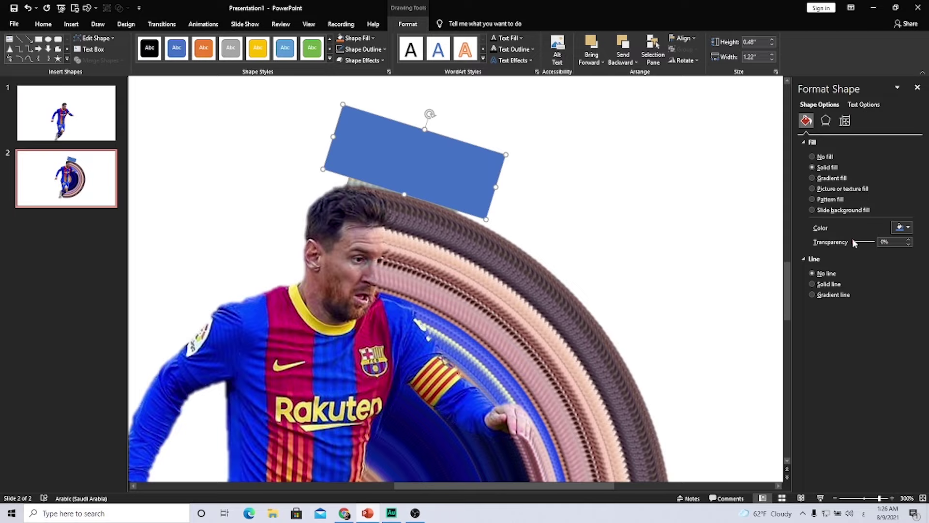
drag(855, 243, 867, 245)
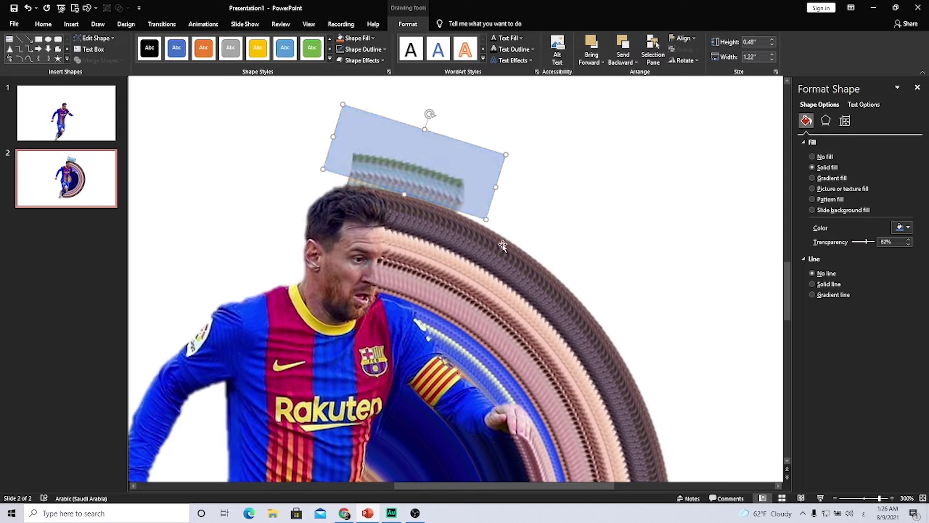
Step: Edit the rectangle's points so its lower edge curves along the trail's outer edge beneath the leftover strip
right_click(404, 168)
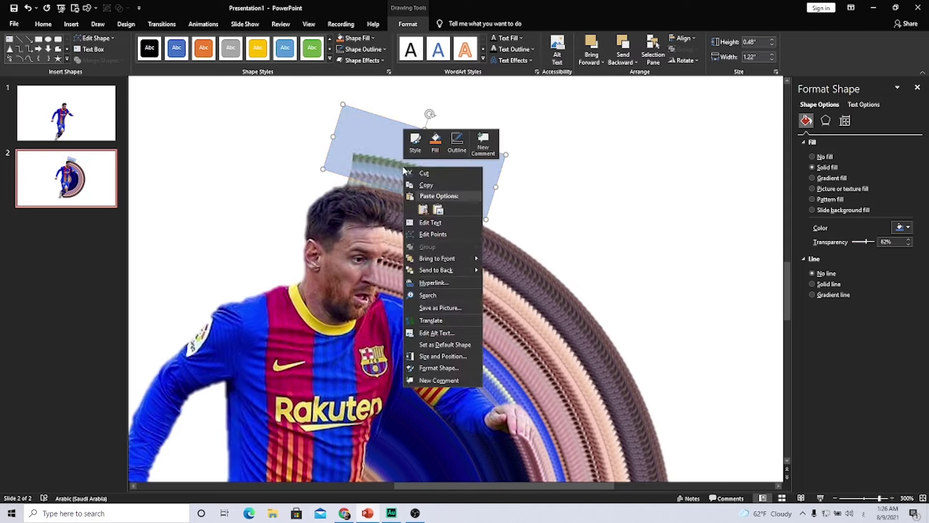
click(427, 234)
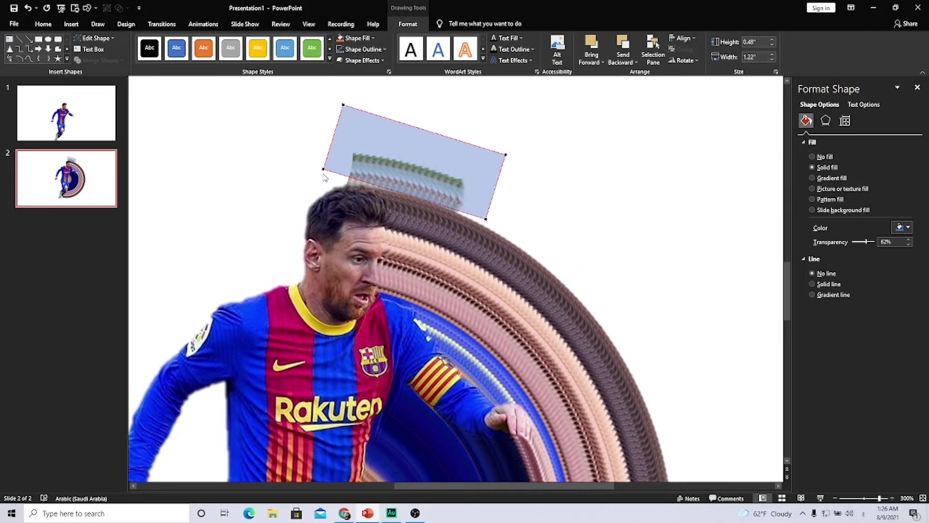
drag(322, 168, 322, 184)
drag(486, 218, 484, 224)
click(430, 209)
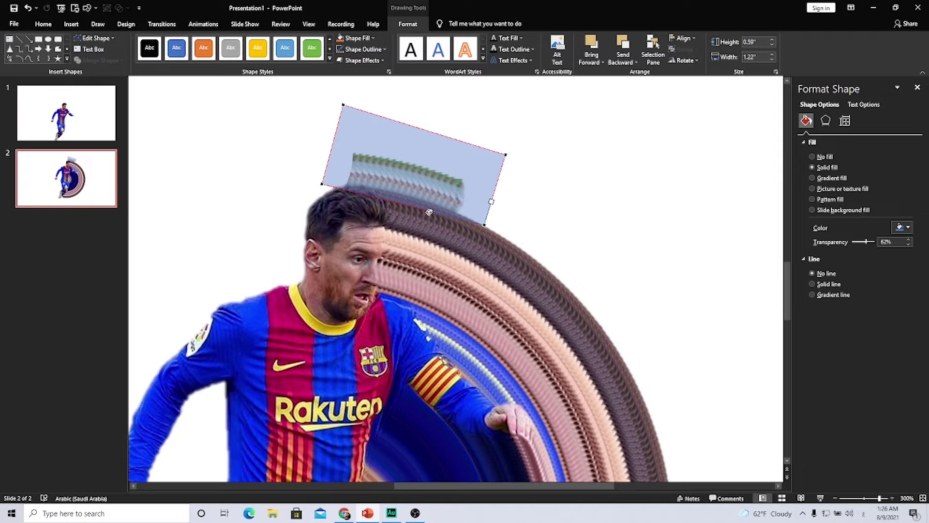
drag(430, 212, 419, 191)
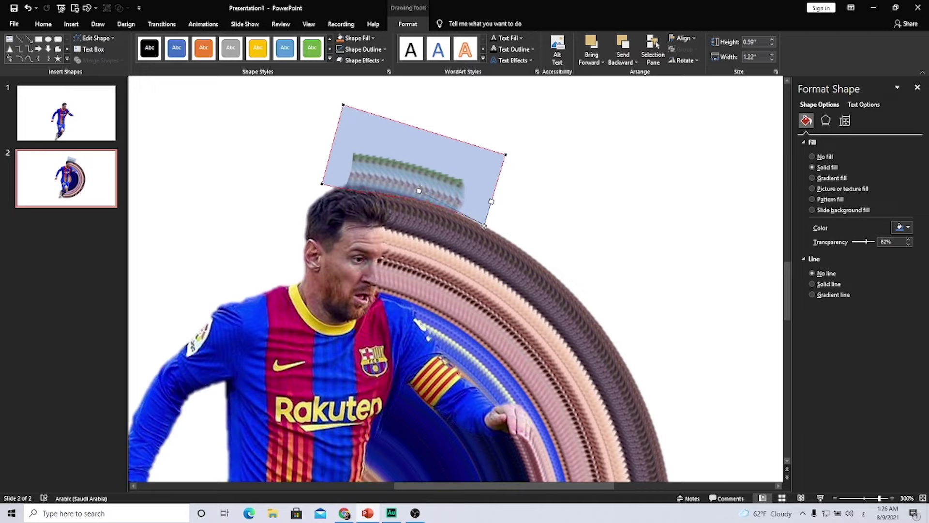
click(323, 184)
mouse_move(376, 198)
mouse_down()
mouse_move(358, 184)
mouse_move(321, 185)
mouse_move(403, 195)
mouse_move(383, 186)
mouse_up()
Step: Subtract the edited shape from the trail picture to cut away the leftover strip above the head
click(442, 232)
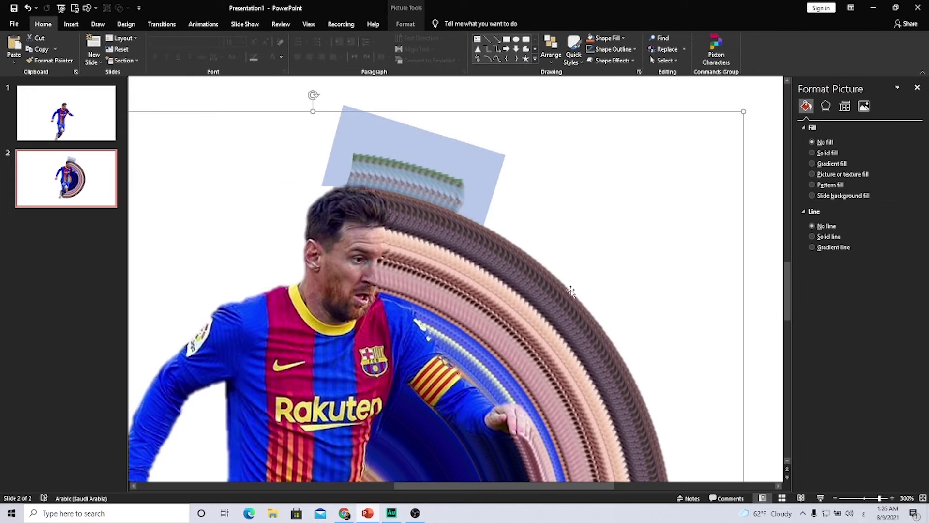
click(472, 162)
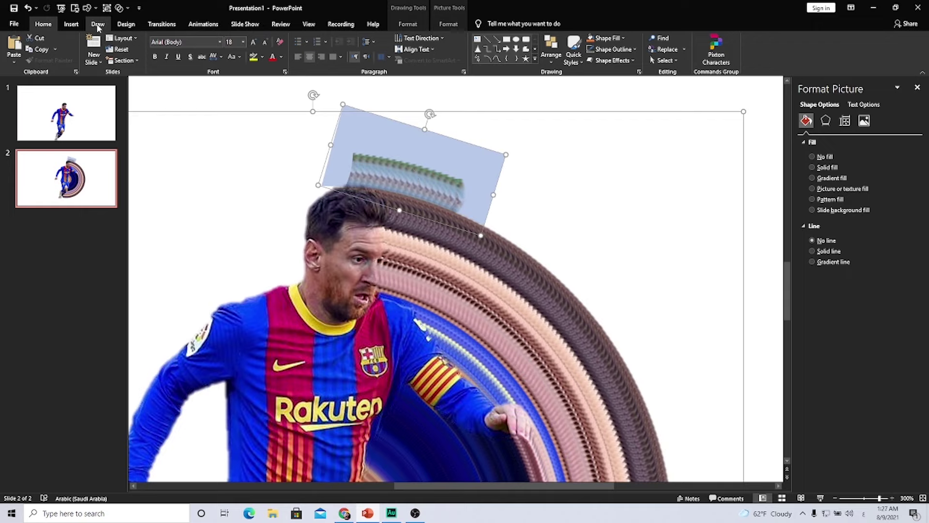
click(408, 23)
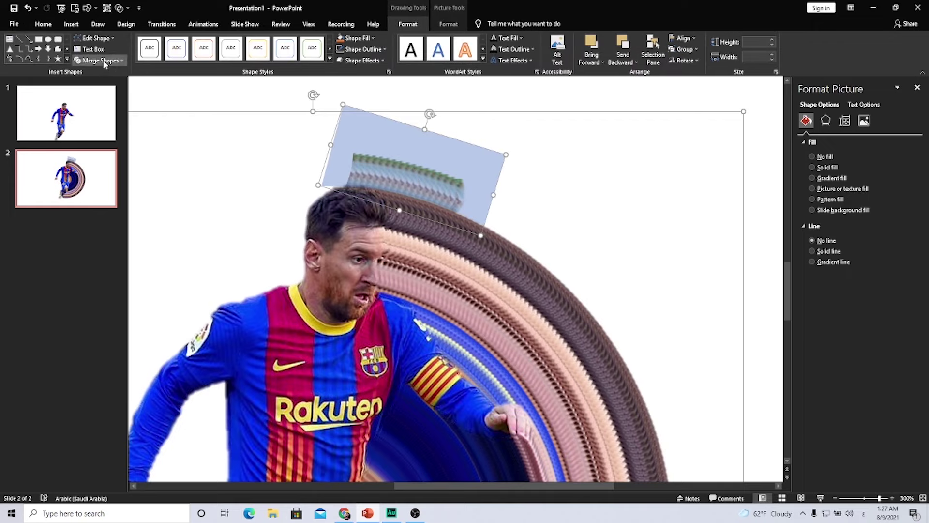
click(102, 60)
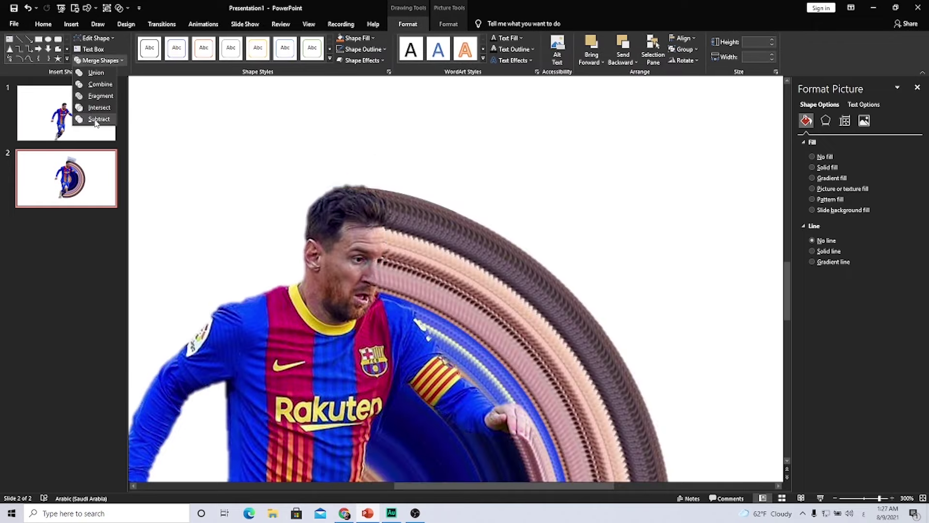
click(96, 120)
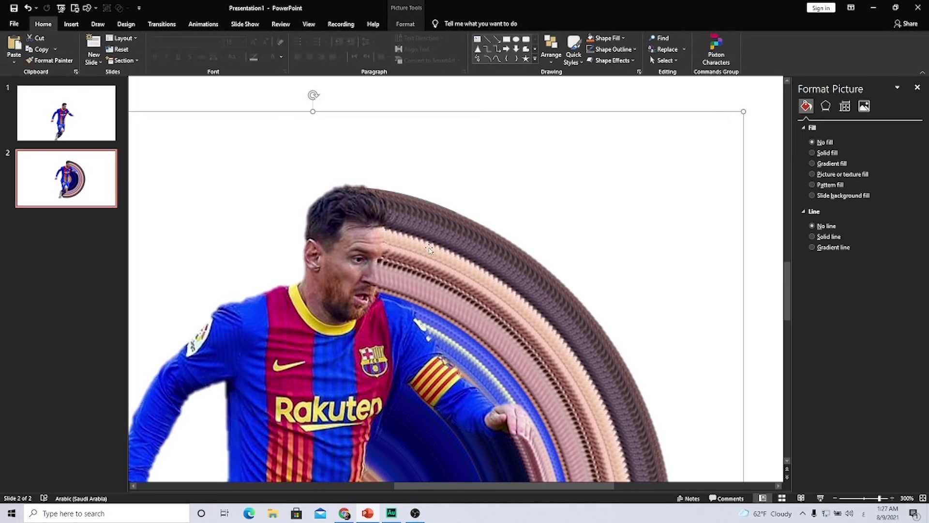
scroll(425, 274, down, 5)
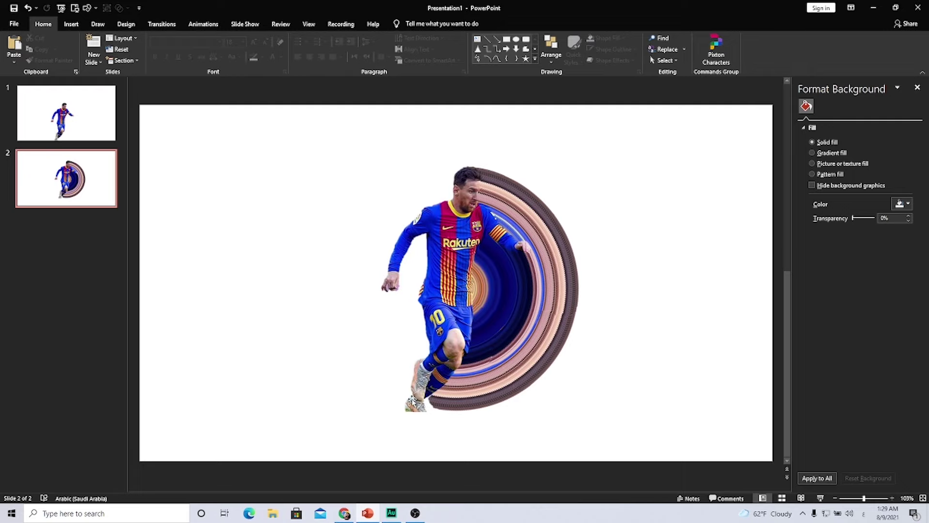
Step: Duplicate the trail picture to the right of the original and draw a rectangle about 0.7" high and 0.6" wide over the copy's lower arc
click(551, 328)
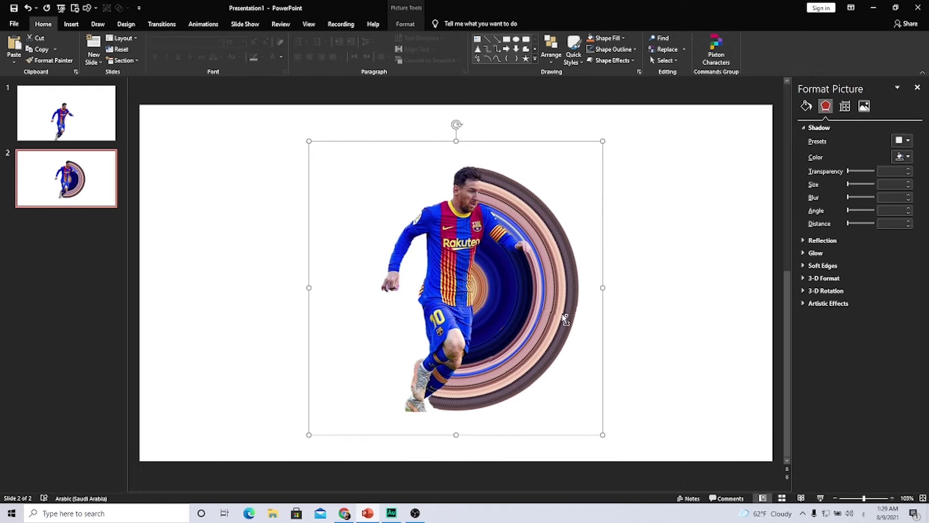
drag(565, 319, 734, 329)
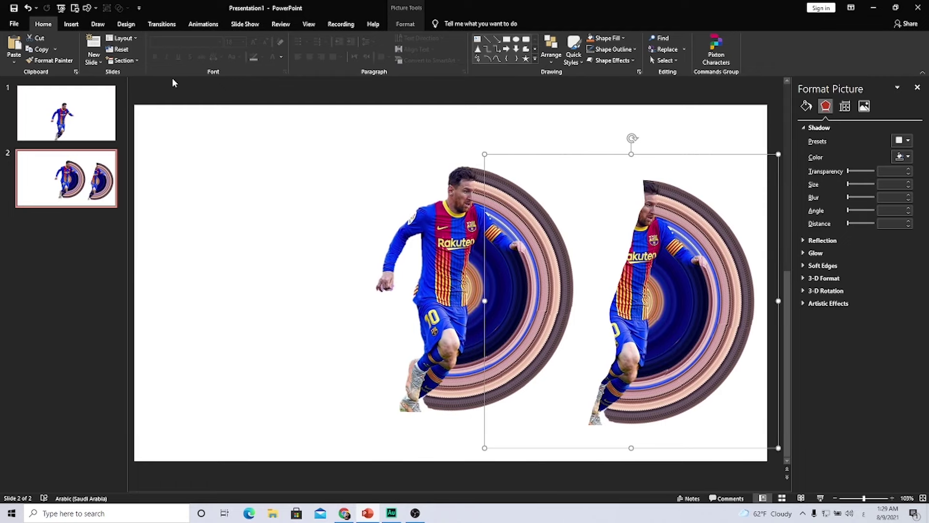
click(71, 25)
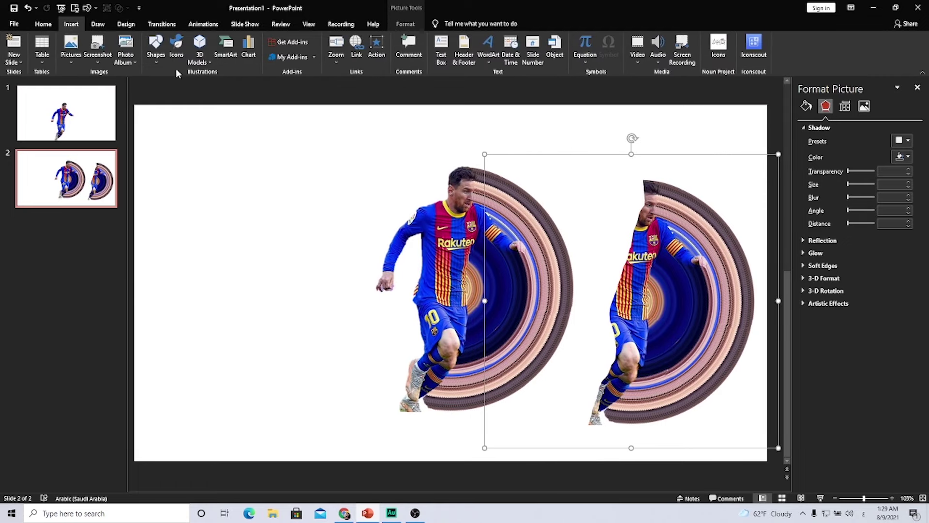
click(155, 51)
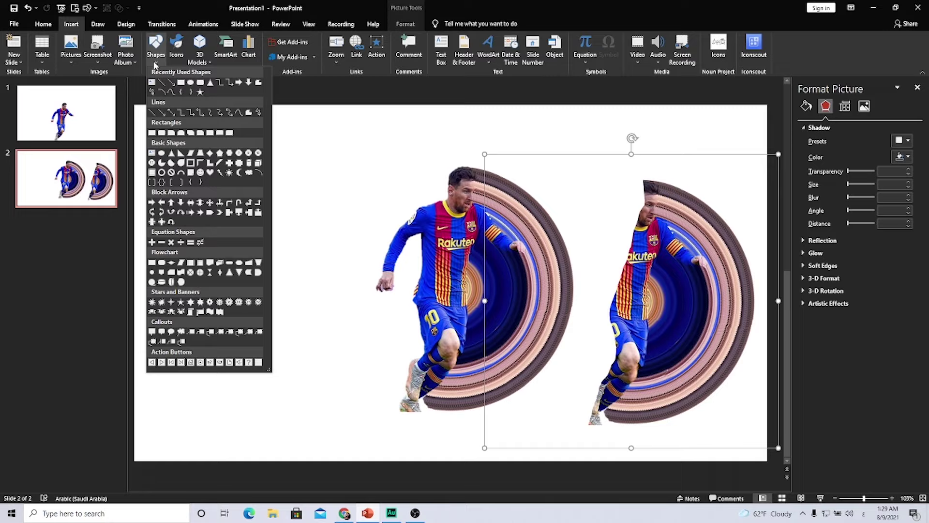
click(181, 83)
drag(632, 384, 661, 416)
scroll(660, 415, up, 5)
scroll(455, 359, up, 2)
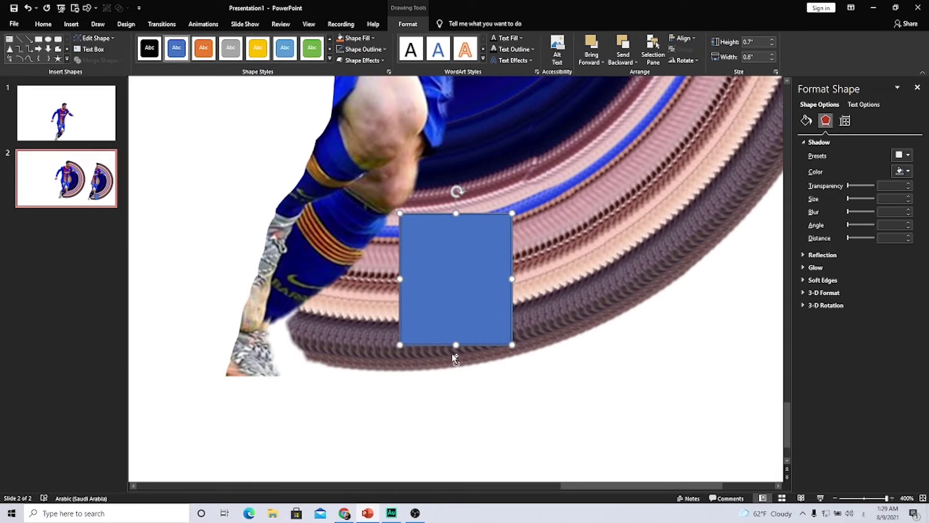
drag(458, 292, 453, 304)
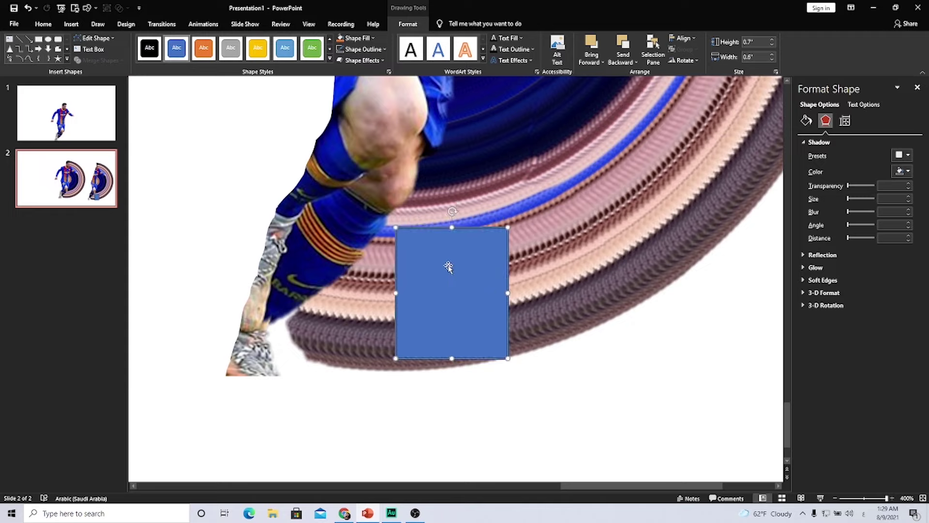
Step: Remove the new rectangle's outline and shift it slightly toward the outer edge of the copied trail
click(364, 49)
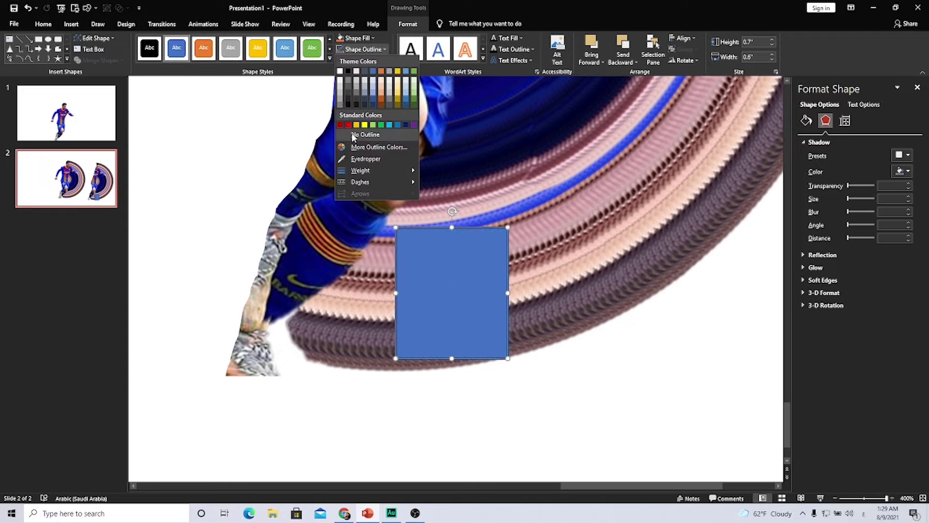
click(362, 134)
drag(456, 255, 463, 259)
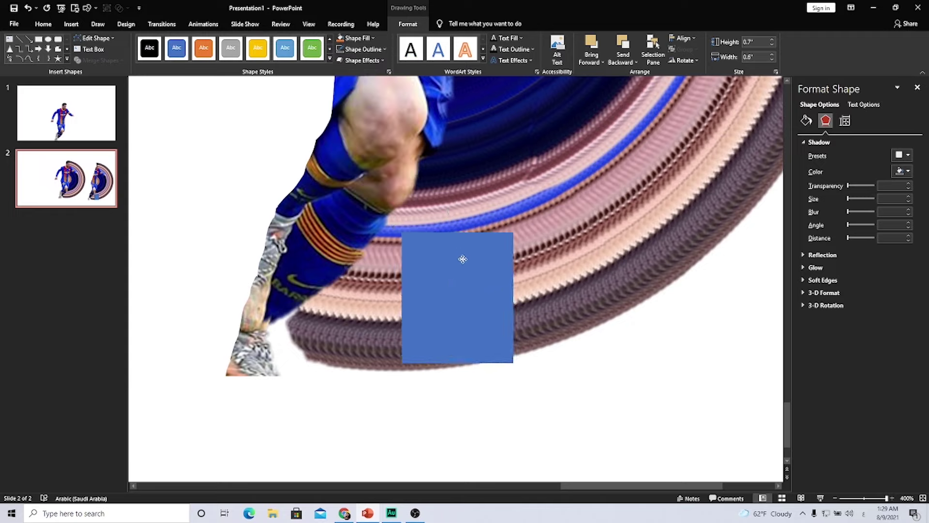
Step: Edit the rectangle's points so its lower edge curves along the trail's outer edge, and set its fill transparency to 42%
right_click(472, 296)
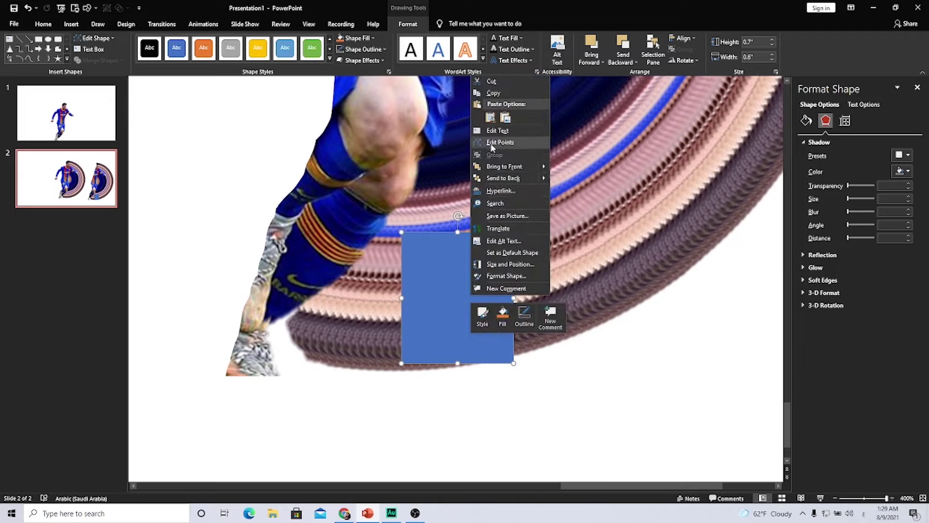
click(494, 142)
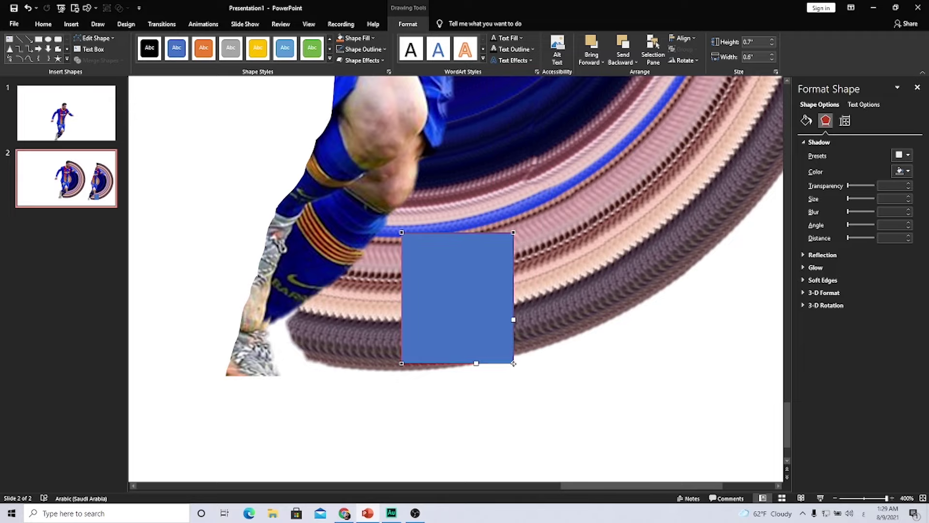
drag(514, 363, 515, 354)
drag(401, 363, 448, 373)
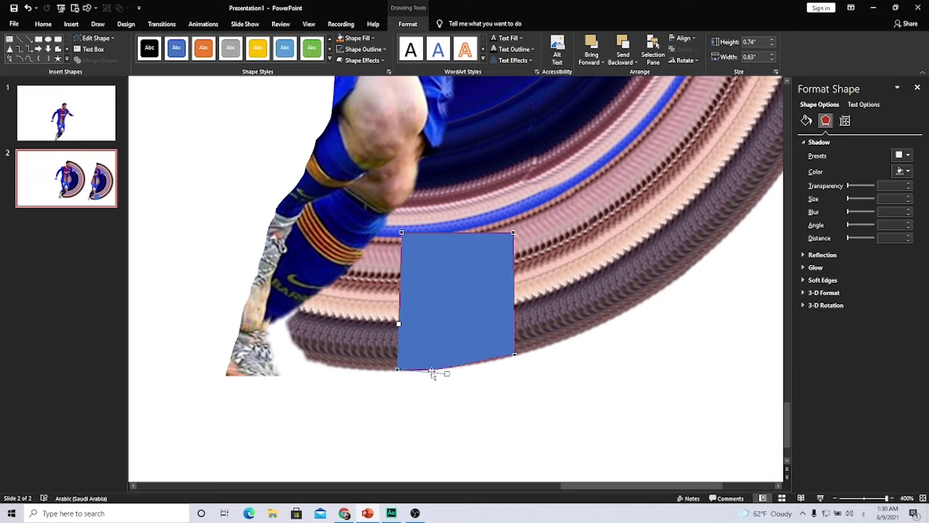
click(515, 354)
drag(475, 360, 479, 367)
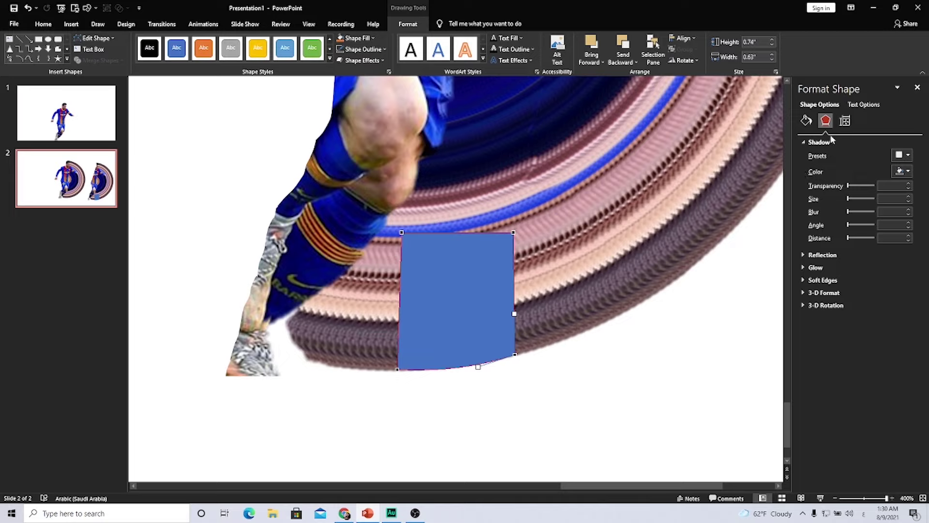
click(475, 275)
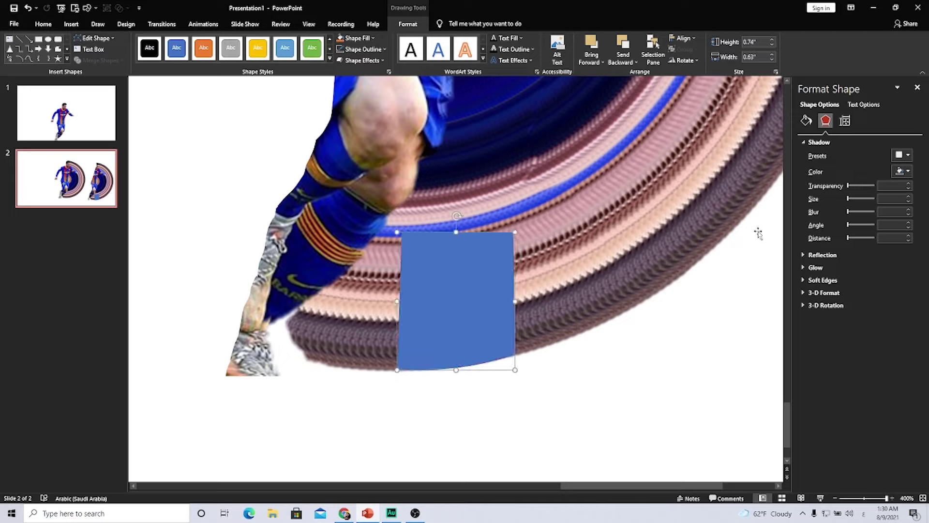
click(806, 121)
drag(851, 242, 861, 242)
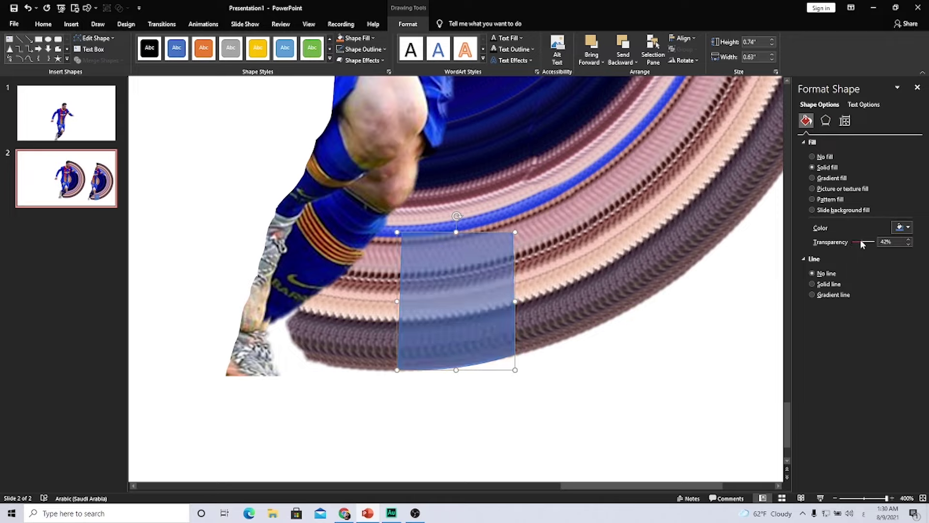
Step: Intersect the copied trail picture with the curved rectangle, keeping only the overlapping trail piece
click(613, 264)
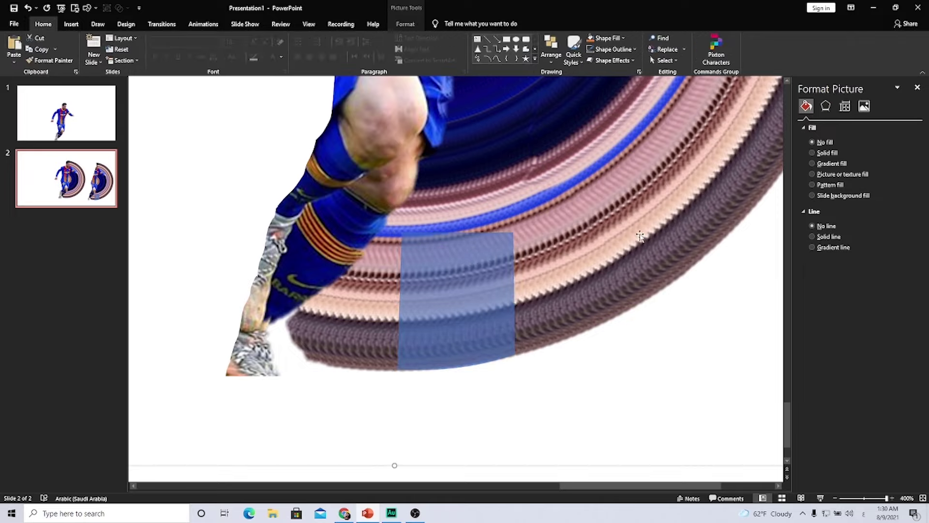
shift+click(445, 272)
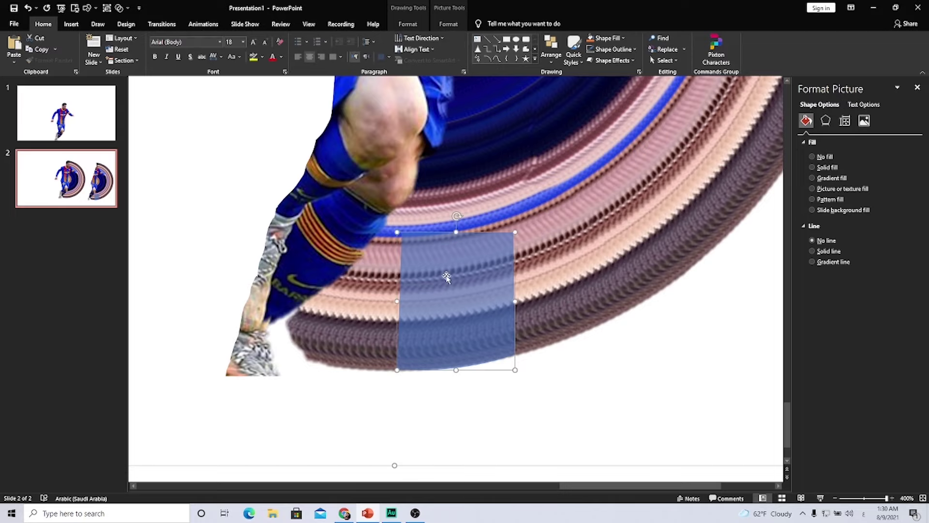
click(408, 24)
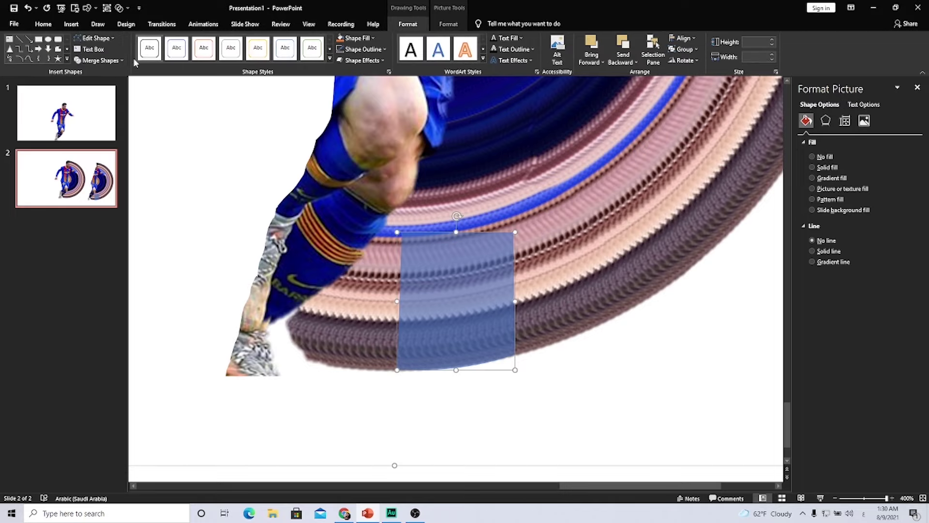
click(98, 60)
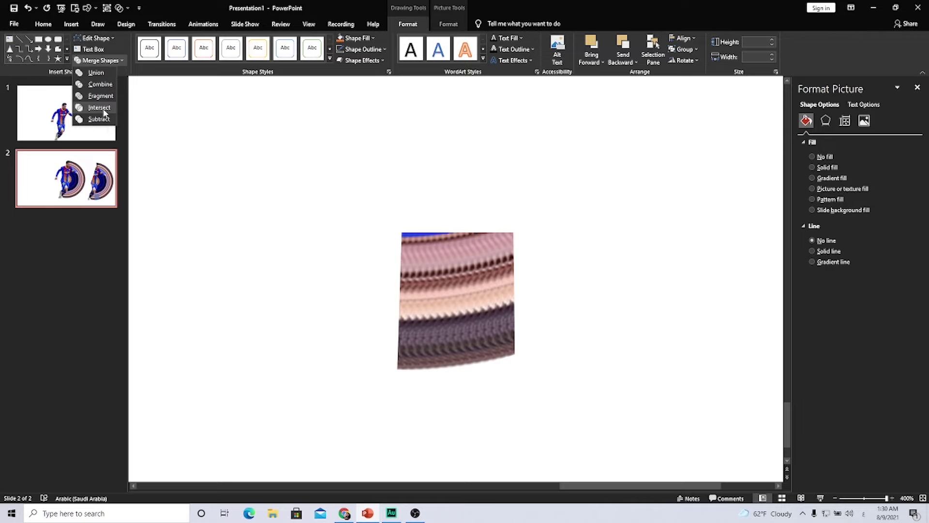
click(104, 112)
Step: Move the trail piece onto the original trail's lower end by the boots and rotate it clockwise to continue the arc
scroll(484, 310, down, 5)
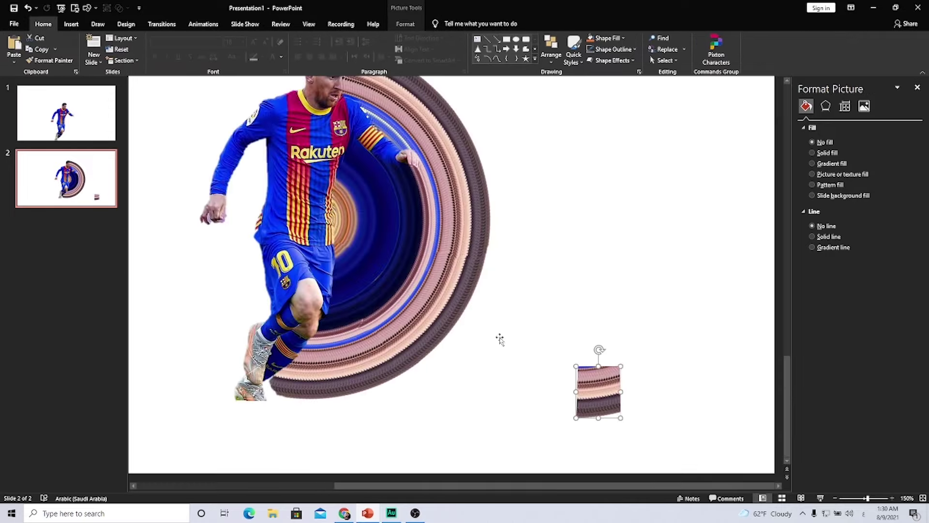
drag(605, 386, 274, 370)
scroll(274, 370, up, 5)
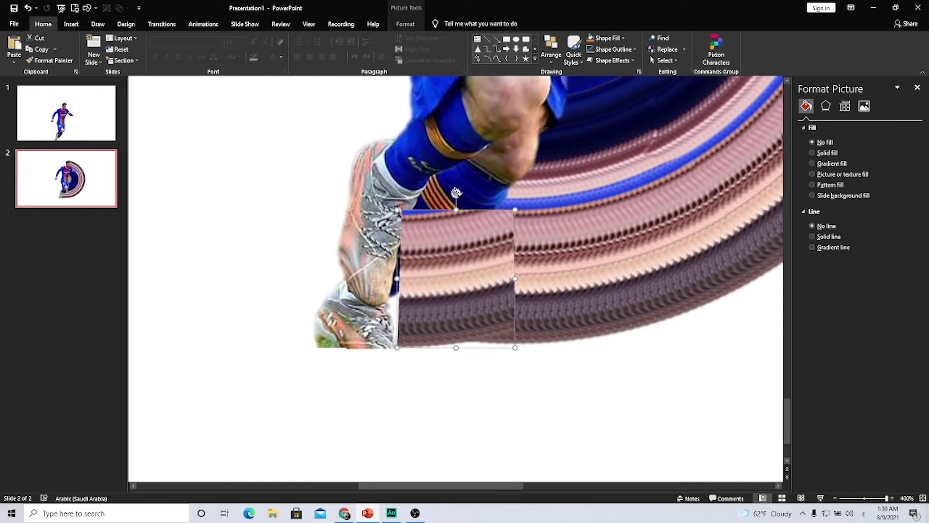
drag(471, 193, 487, 196)
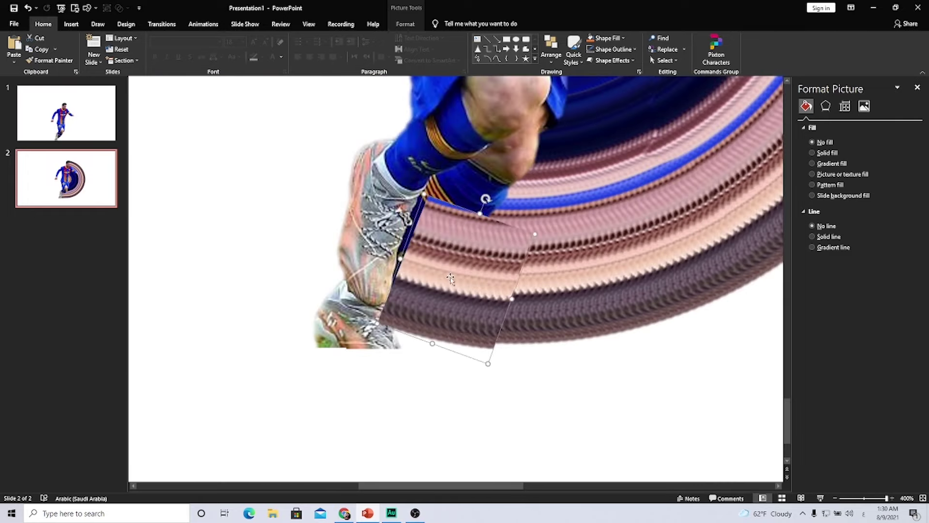
mouse_move(447, 277)
mouse_down()
mouse_move(447, 260)
mouse_move(436, 265)
mouse_up()
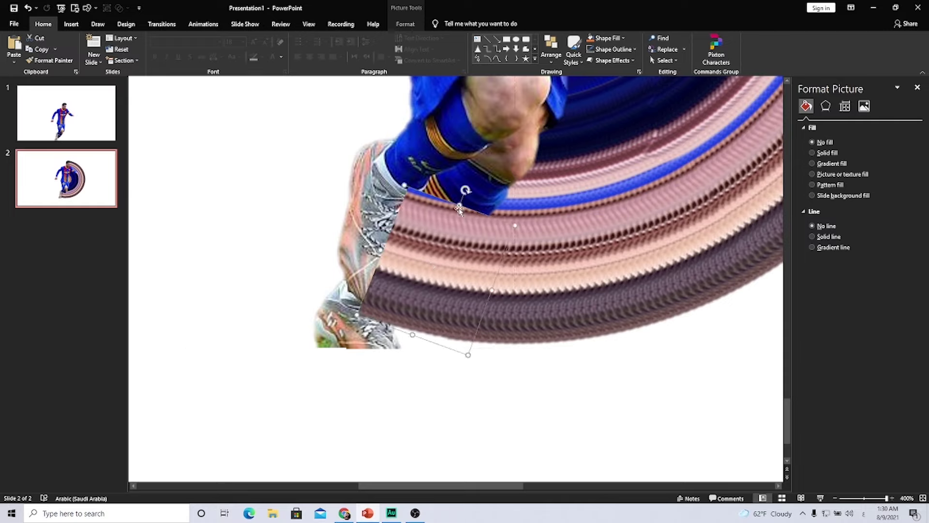
drag(465, 189, 472, 192)
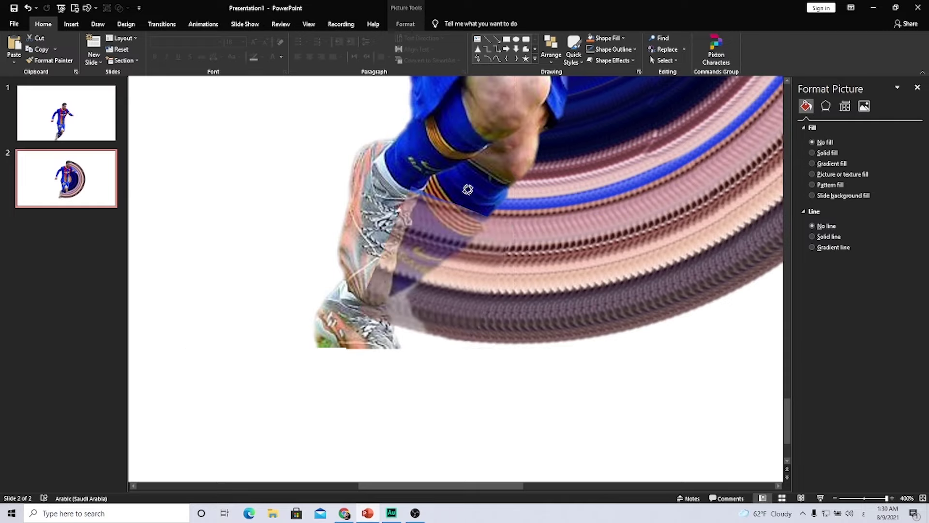
drag(441, 254, 439, 256)
Step: Send the trail piece to the back so it sits behind the footballer's legs, and deselect it
right_click(438, 256)
click(468, 345)
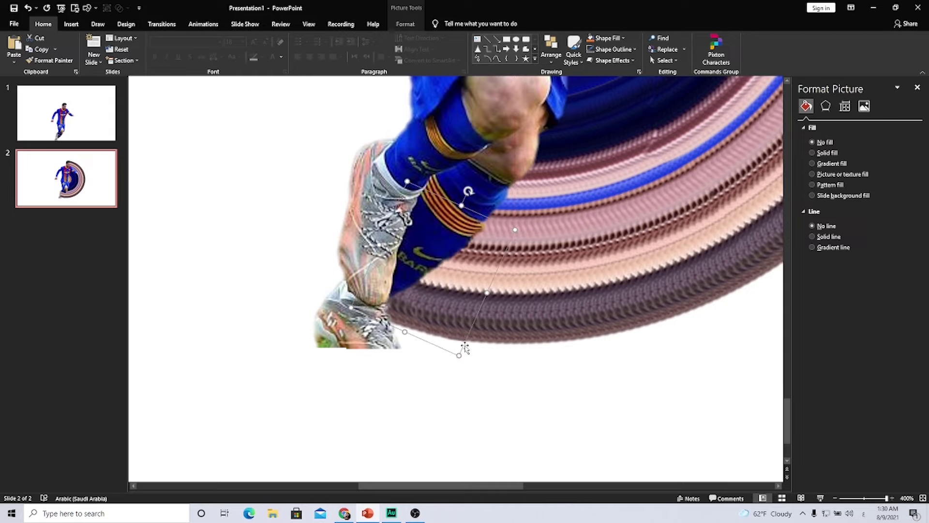
click(499, 385)
scroll(498, 385, down, 5)
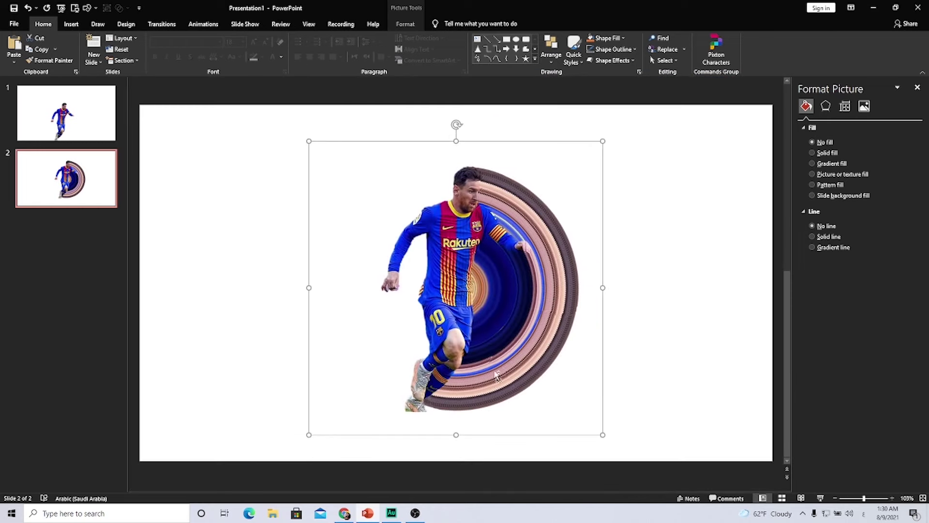
Step: Move the footballer and his trail to the slide's left half, enlarge them, and place the boots on its lower edge
click(502, 292)
drag(501, 292, 354, 290)
drag(436, 179, 504, 121)
drag(383, 304, 358, 317)
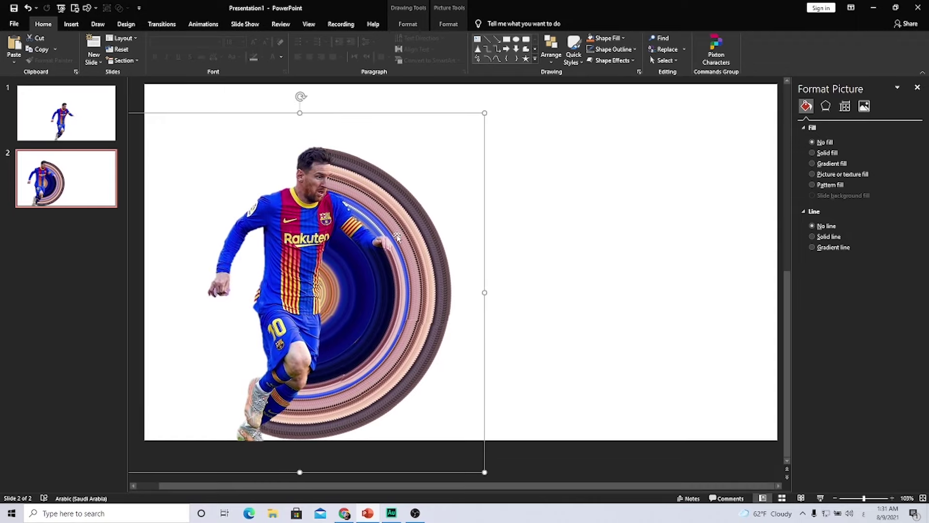
Step: Add a perspective shadow cast to the upper right of the footballer and trail, with 61% transparency, 30 pt blur and 42 pt distance
click(826, 108)
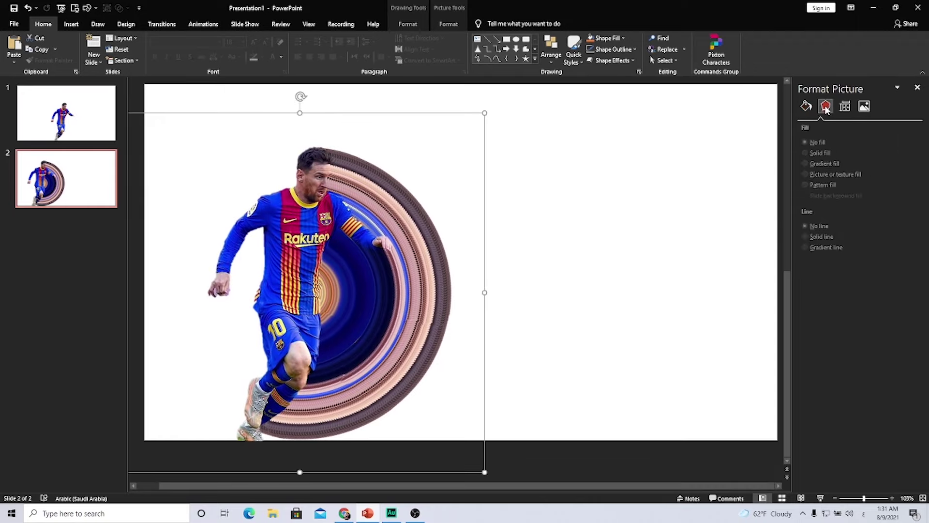
click(903, 141)
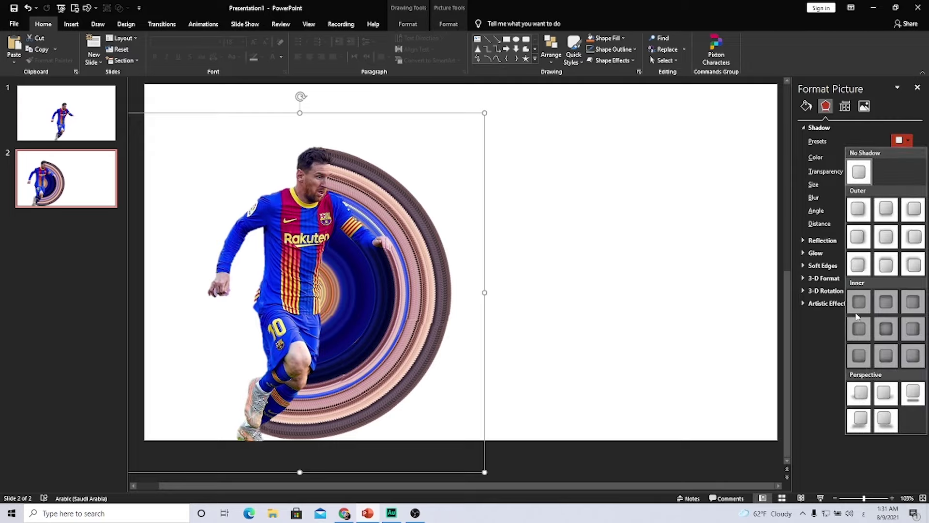
click(883, 405)
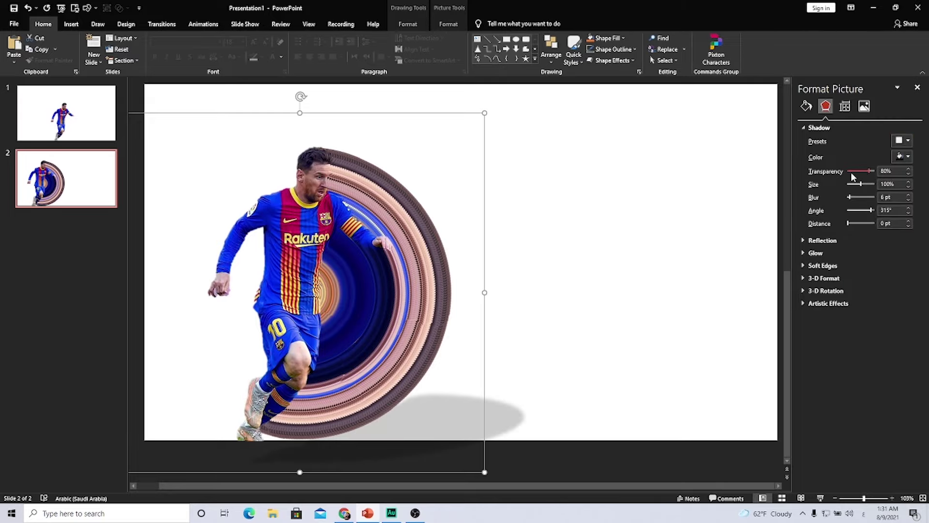
drag(851, 199, 857, 200)
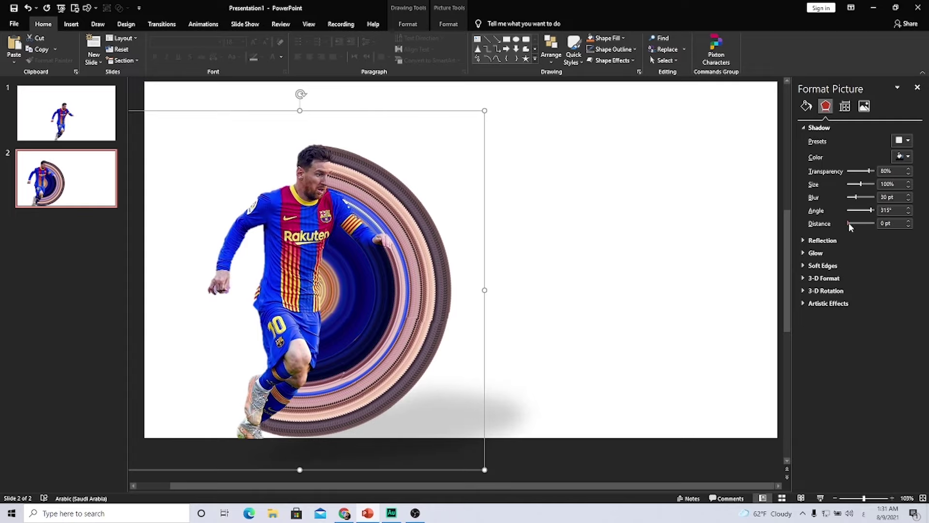
drag(849, 224, 855, 224)
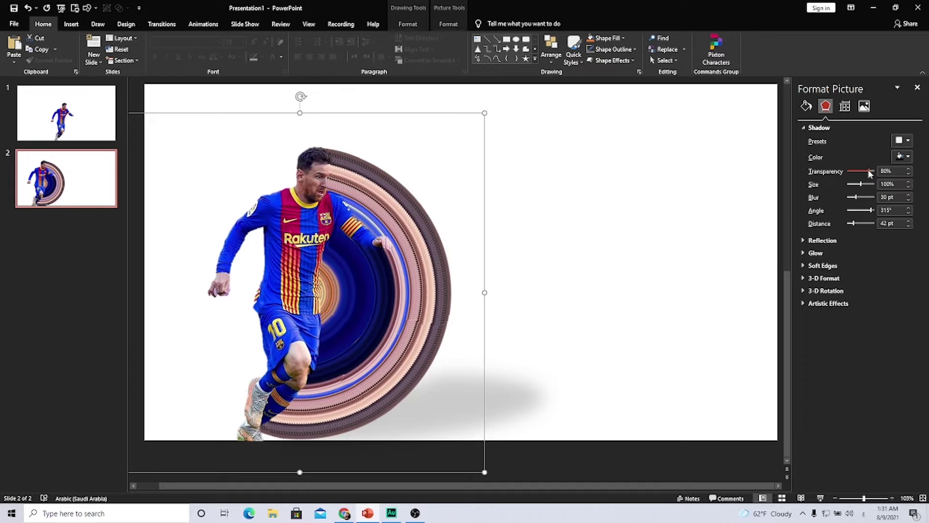
drag(869, 171, 864, 170)
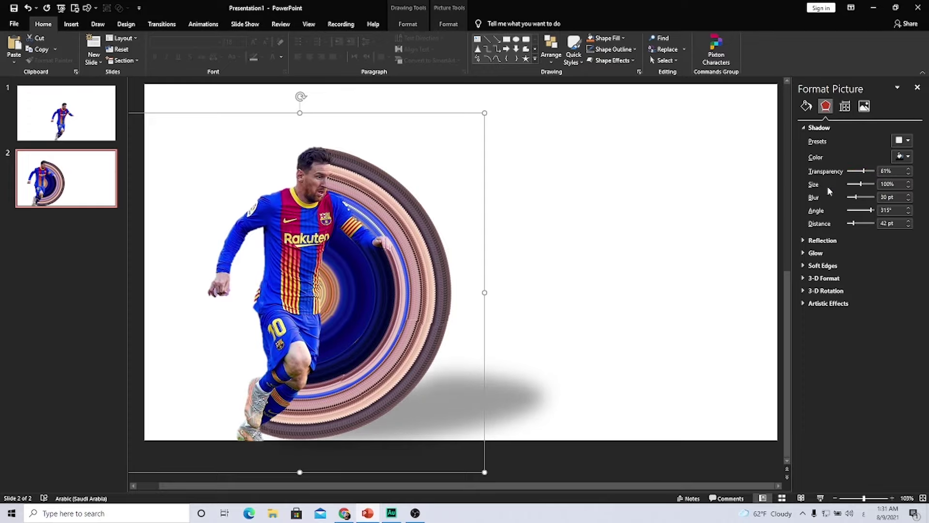
Step: Fill the slide background with the blue cloudy picture from a file
click(582, 208)
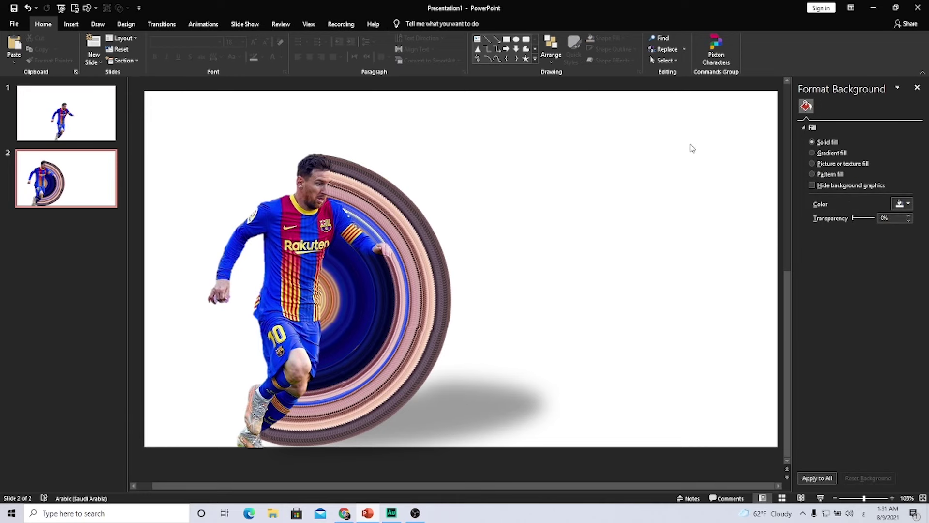
click(813, 164)
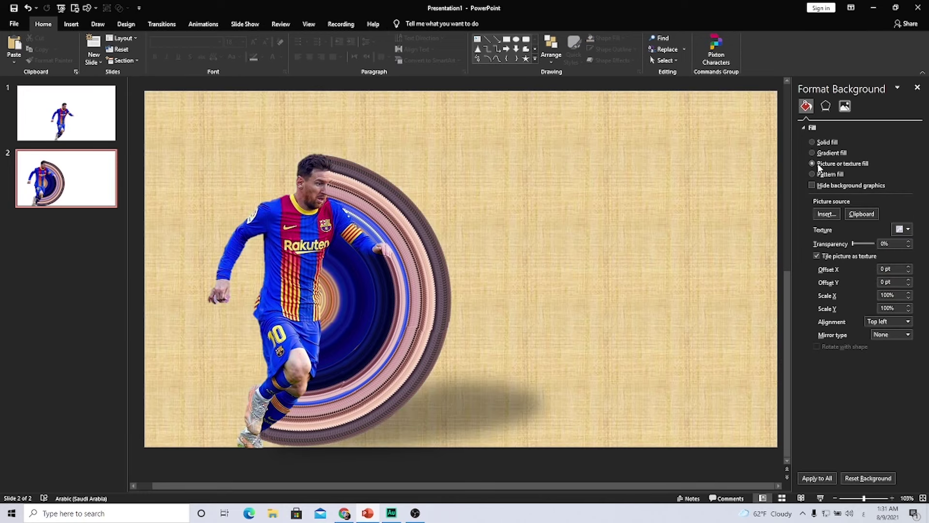
click(833, 220)
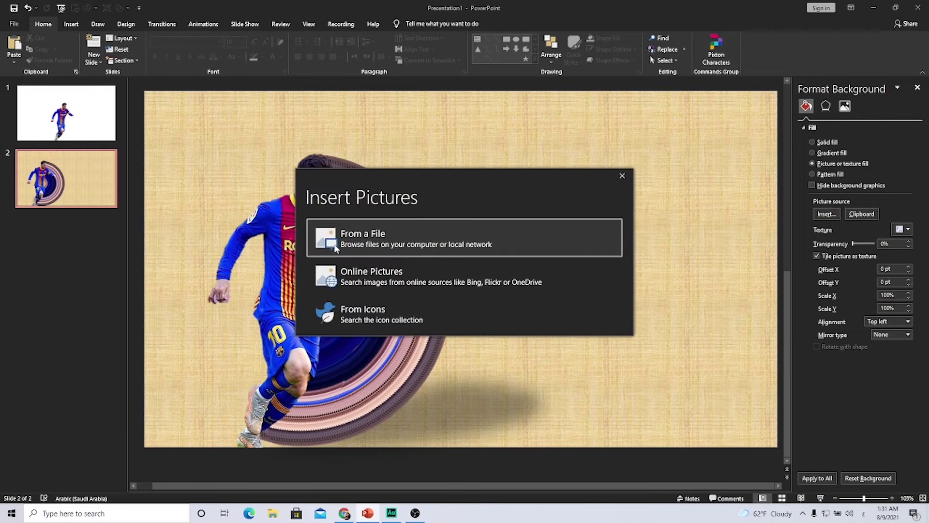
click(381, 234)
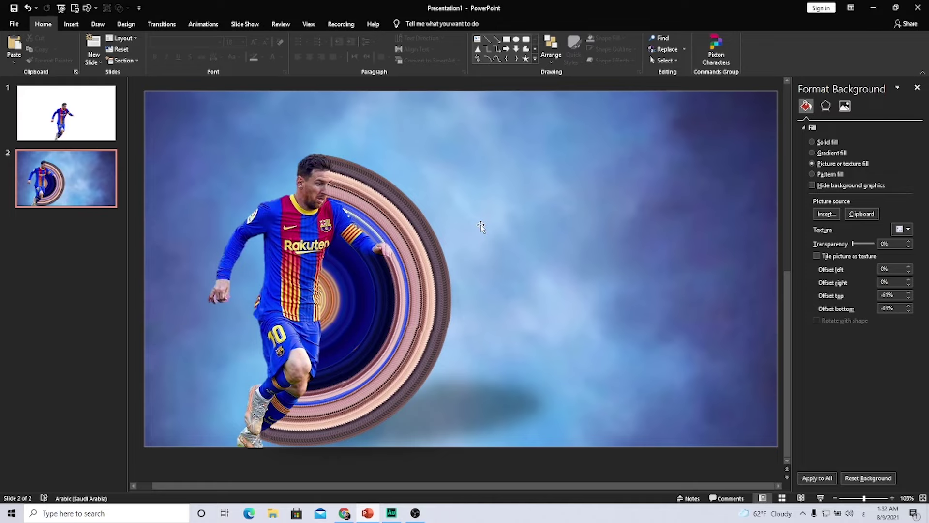
click(402, 200)
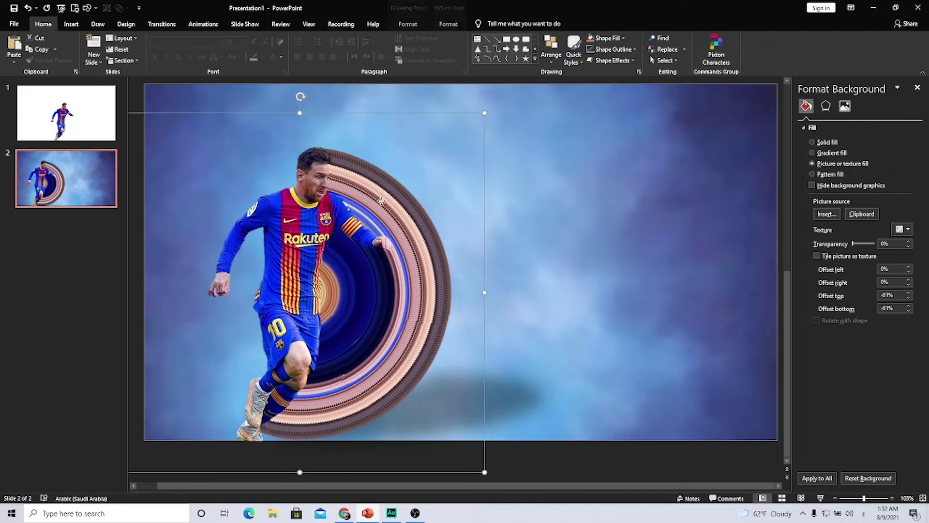
right_click(345, 194)
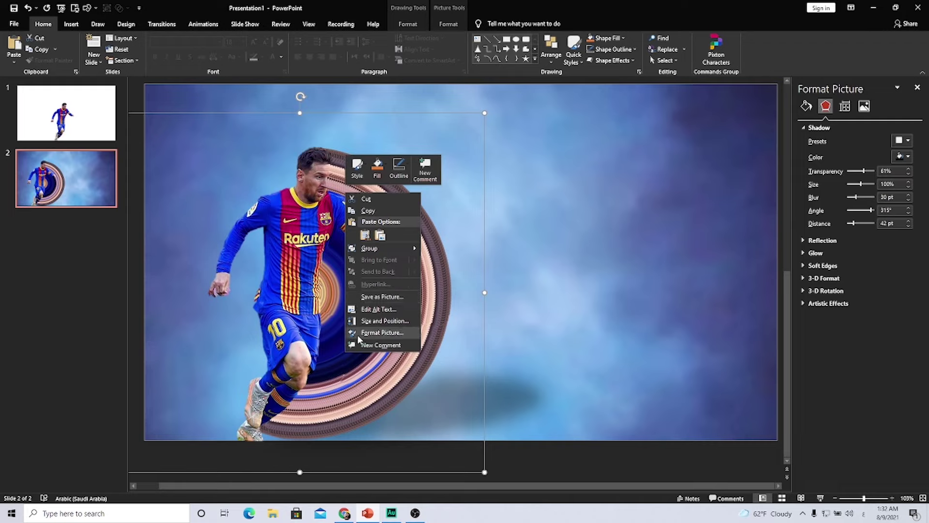
click(316, 251)
right_click(335, 211)
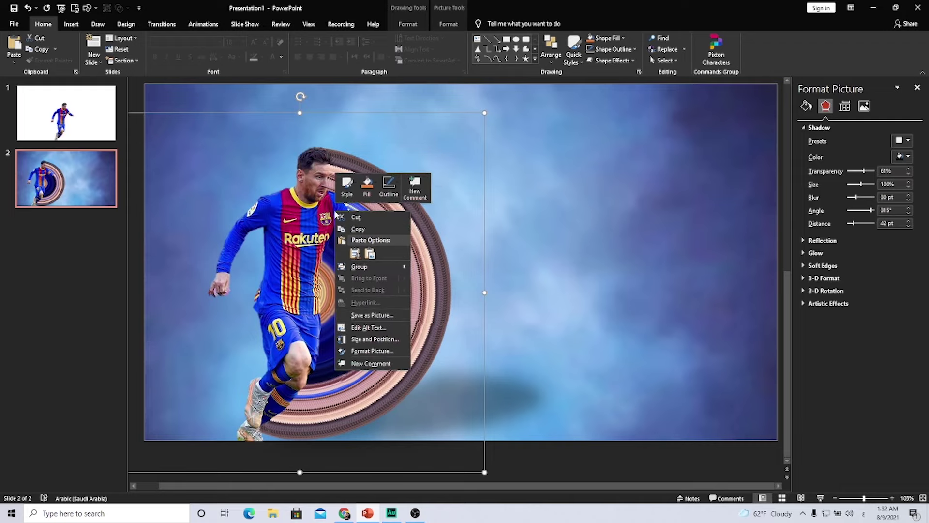
click(565, 254)
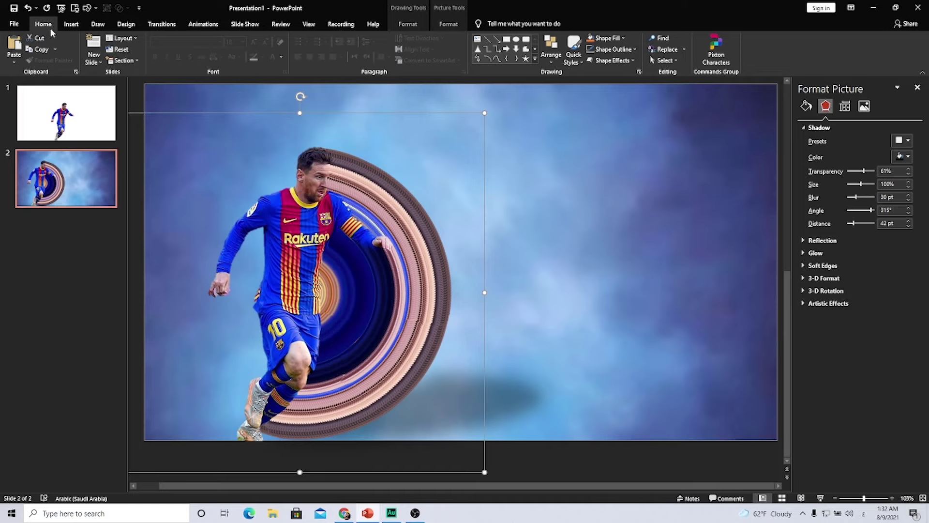
Step: Move Arabic above English in the Office display languages and apply the language change
click(15, 24)
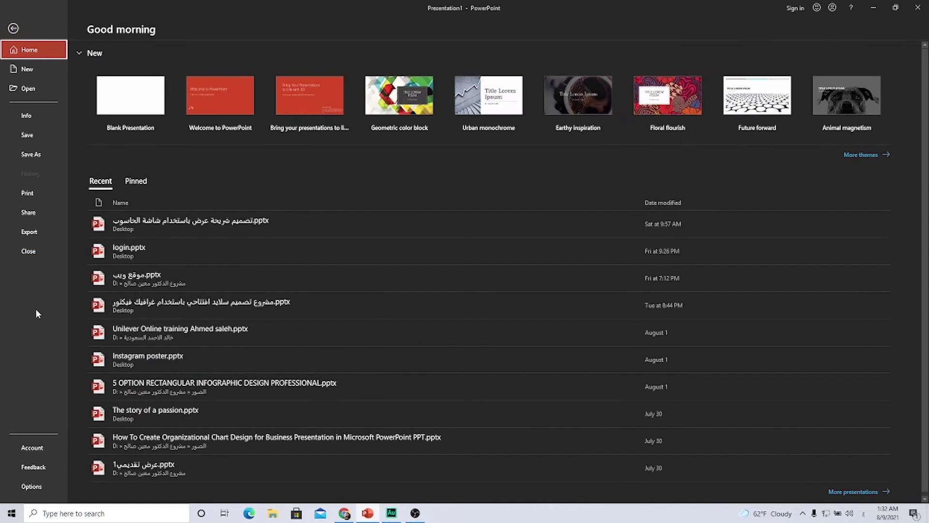
click(32, 486)
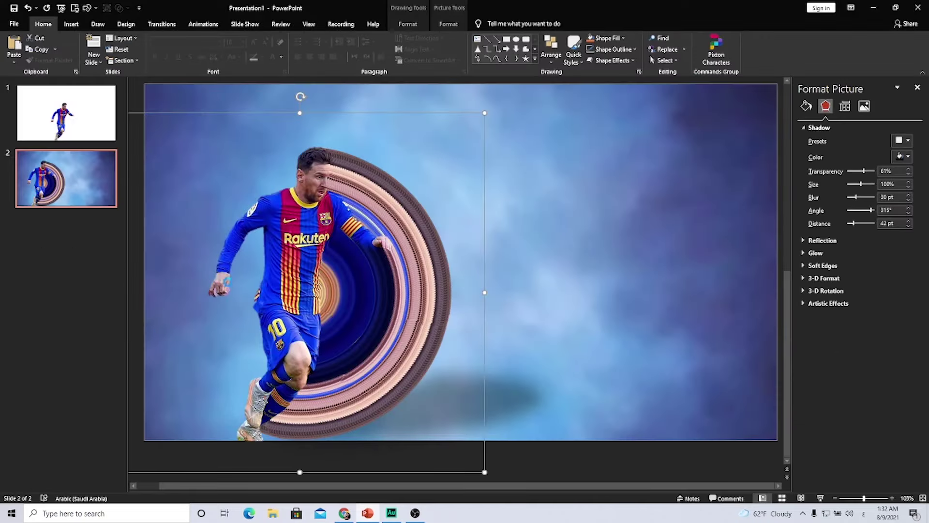
click(290, 151)
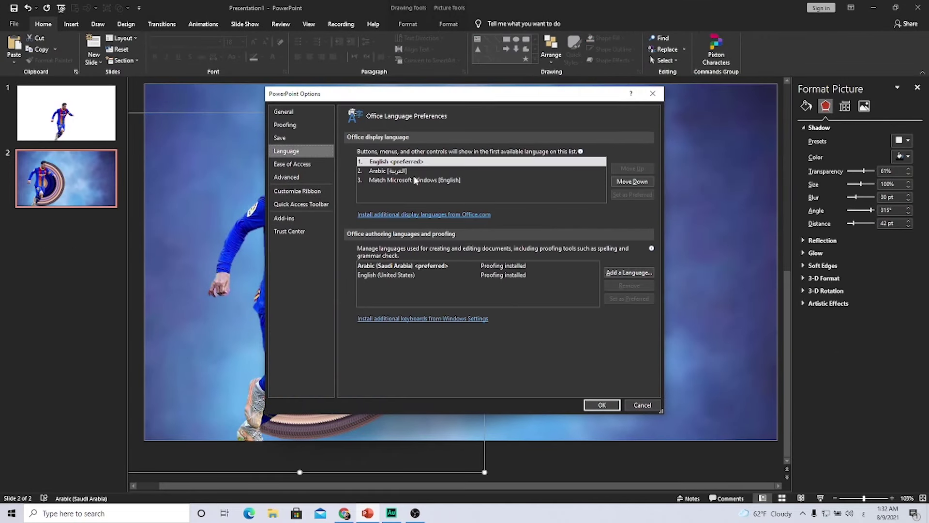
click(409, 173)
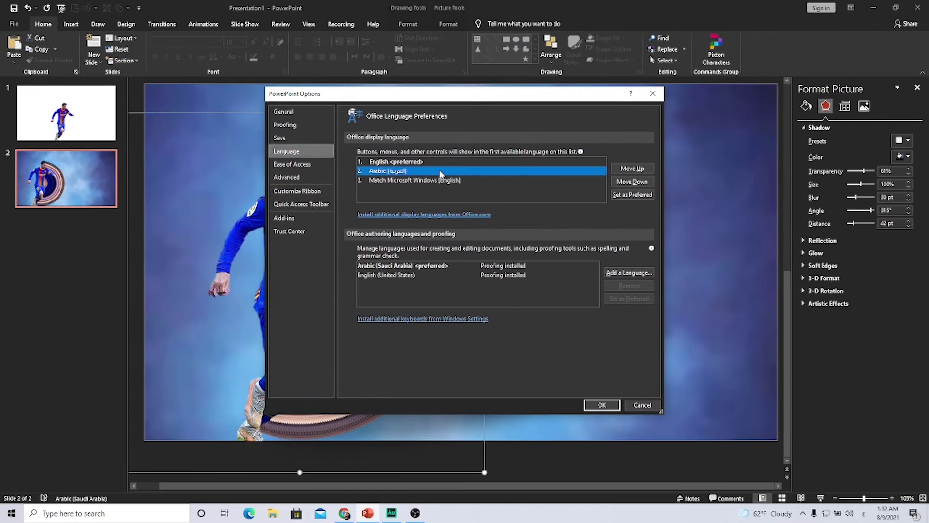
click(630, 168)
click(601, 404)
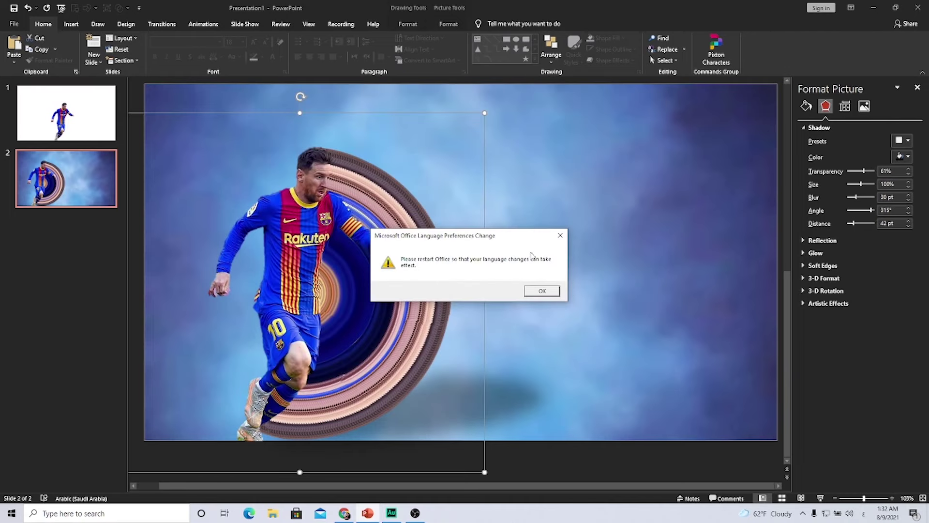
click(543, 292)
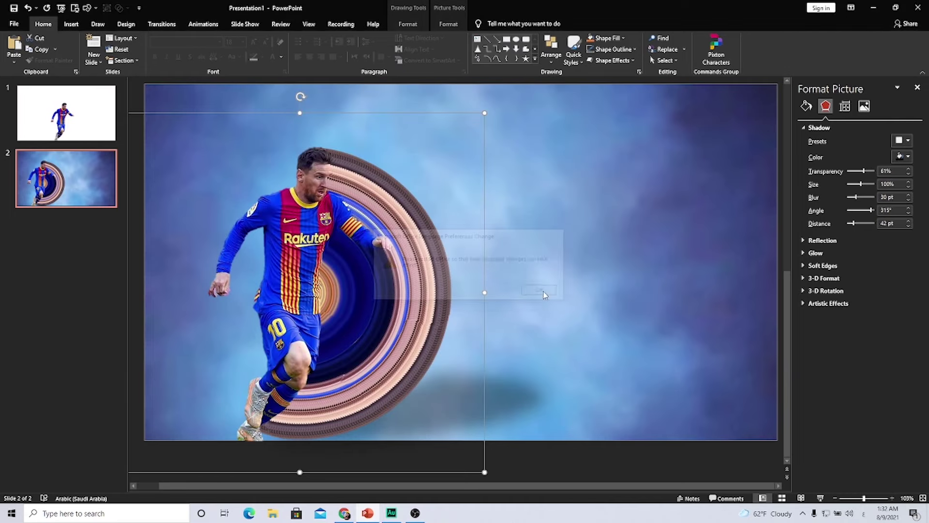
Step: Close the presentation without saving its changes and show the Windows desktop
click(918, 9)
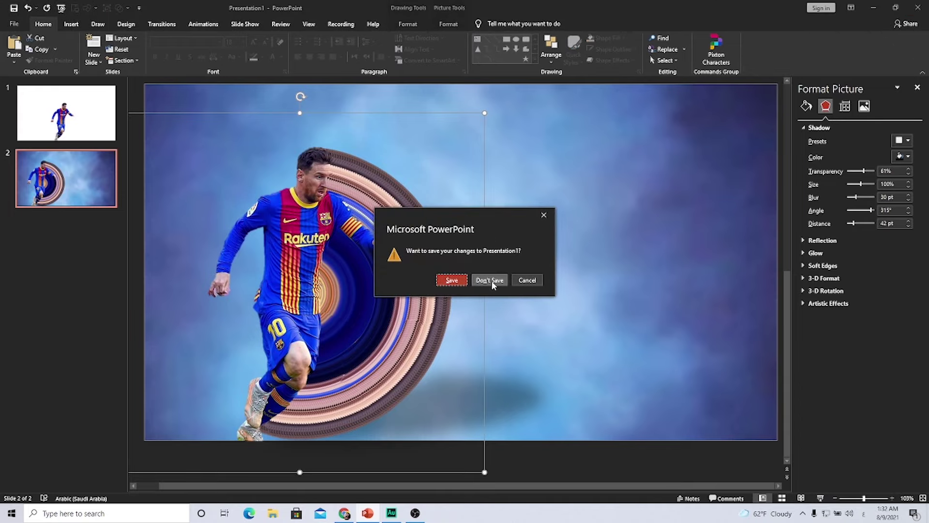
click(492, 280)
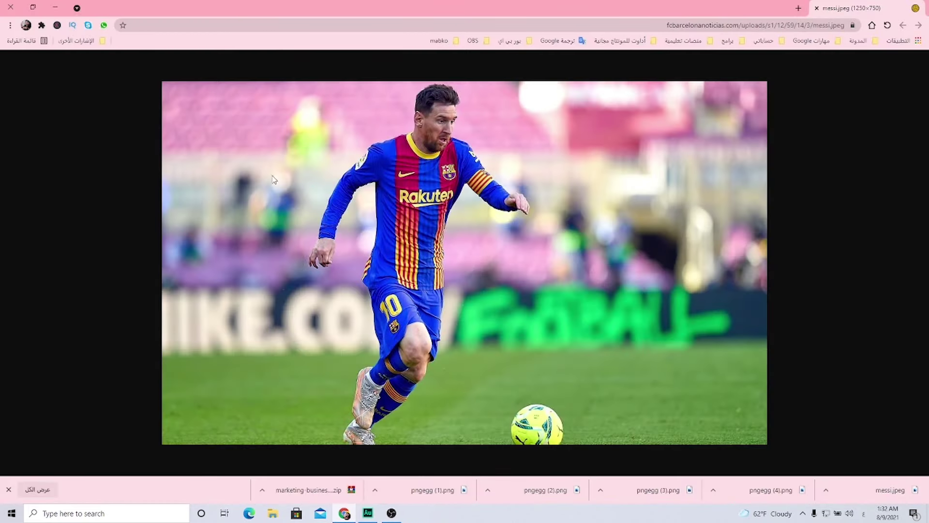
key(super+d)
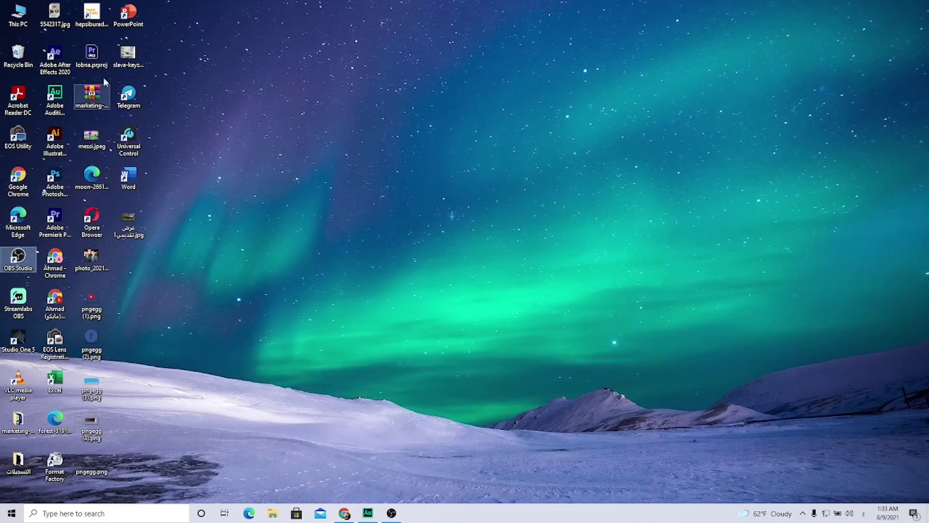
Step: Open PowerPoint, create a blank presentation and give its first slide the Blank layout
double_click(128, 14)
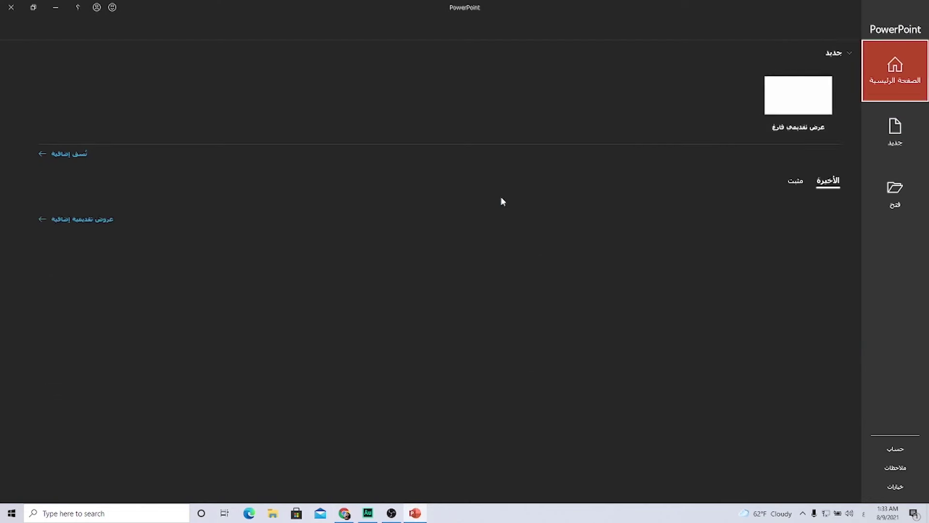
click(812, 105)
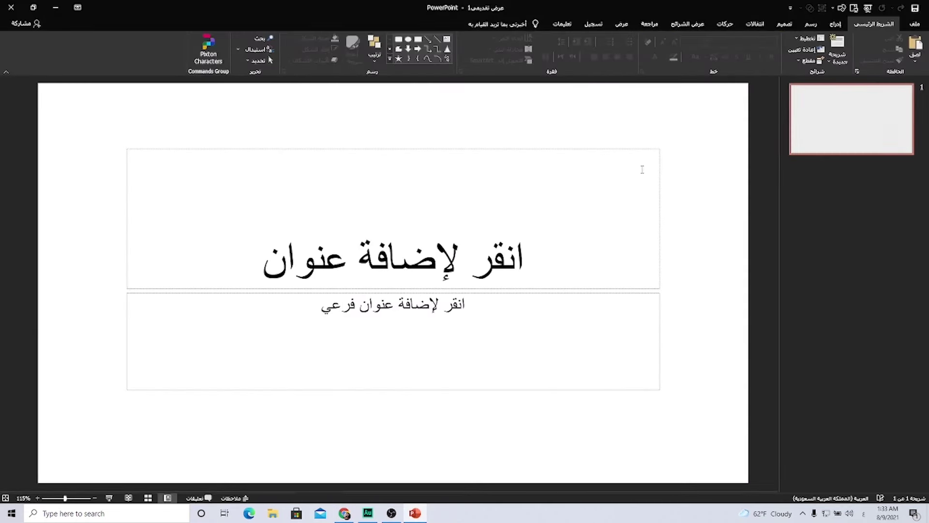
right_click(689, 131)
mouse_move(668, 160)
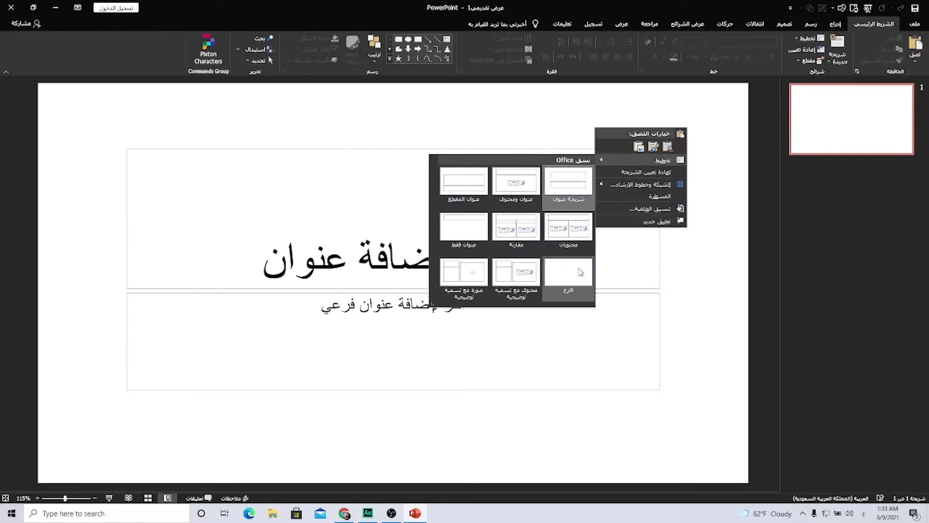
click(569, 278)
Step: Insert the picture messi.jpeg from the desktop folder onto the slide
click(836, 24)
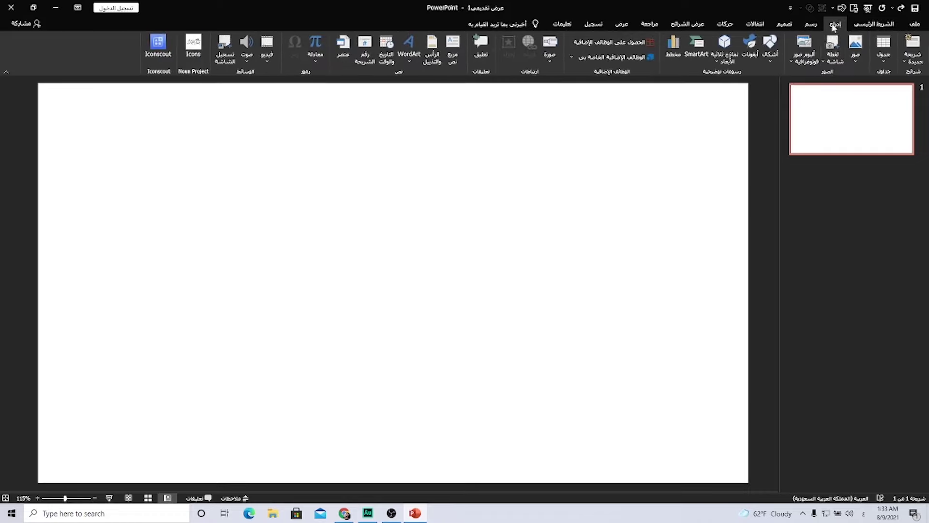
click(854, 63)
click(848, 85)
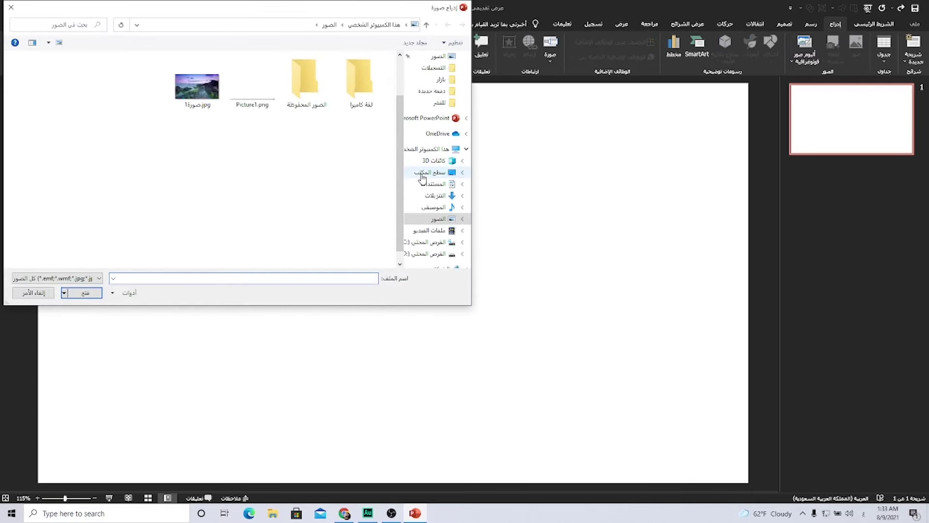
click(423, 178)
click(141, 101)
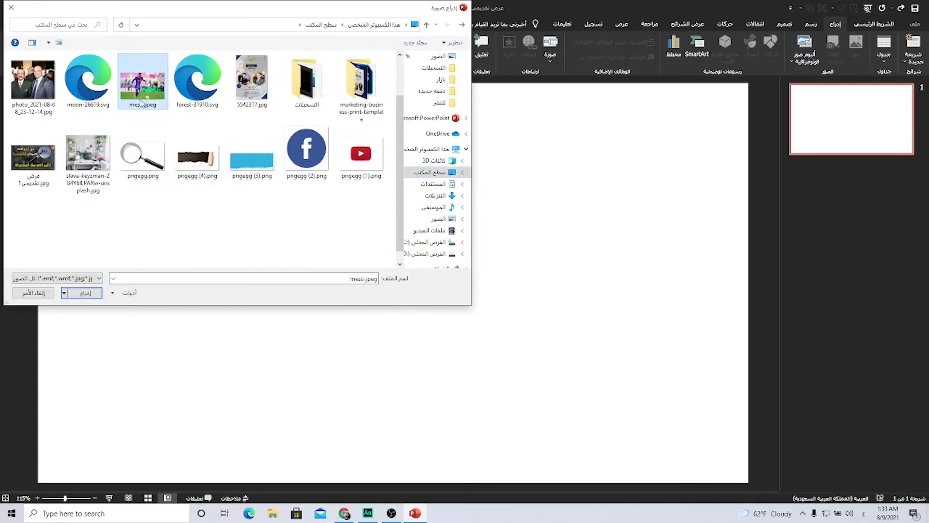
double_click(143, 82)
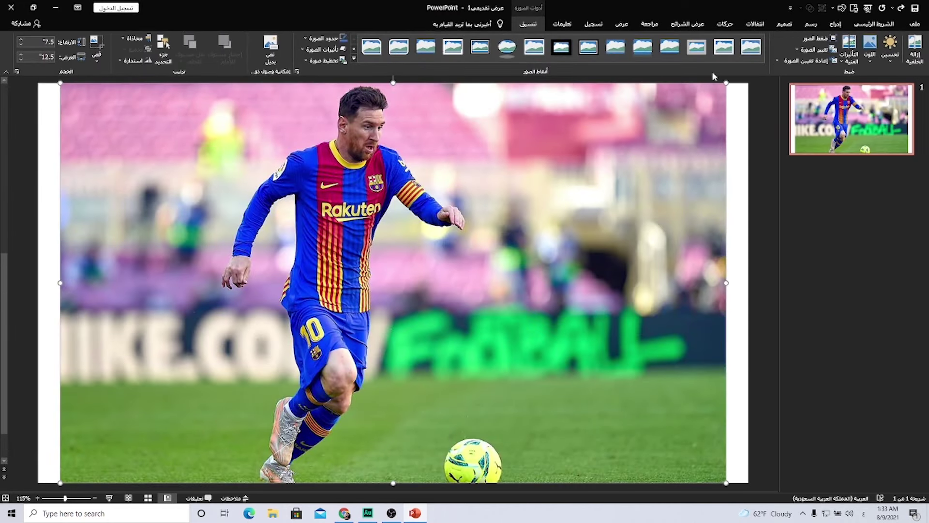
Step: Start removing the picture's background and mark the footballer's head, sleeve, hands and boots as areas to keep
click(915, 51)
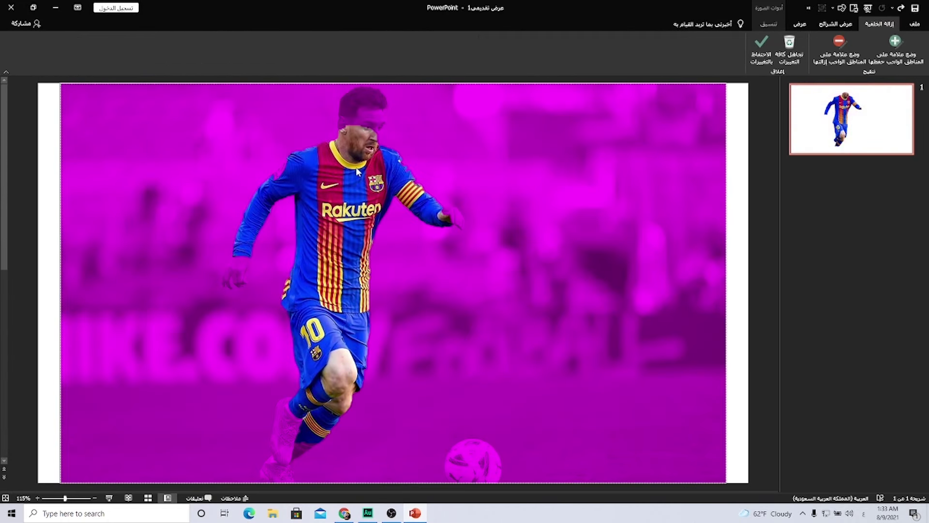
click(895, 51)
mouse_move(380, 95)
mouse_down()
mouse_move(342, 101)
mouse_move(380, 102)
mouse_move(366, 111)
mouse_up()
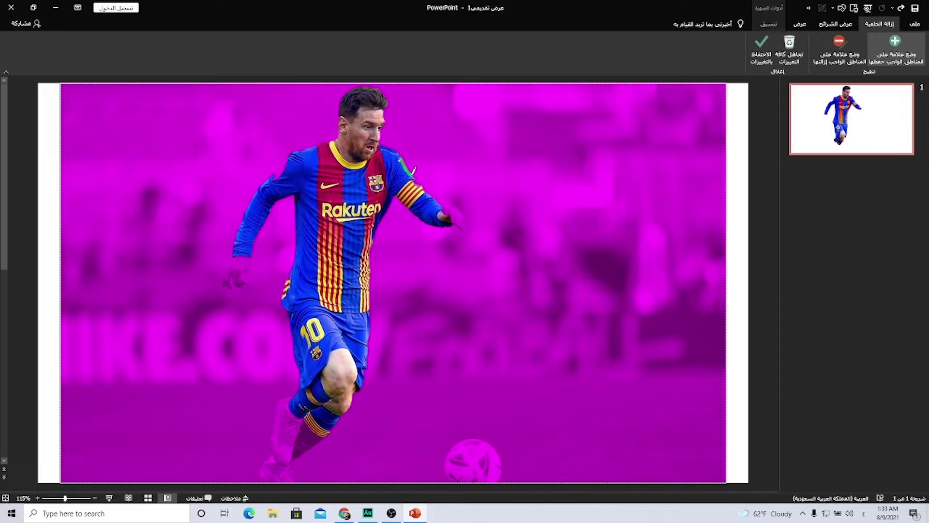
drag(461, 221, 461, 222)
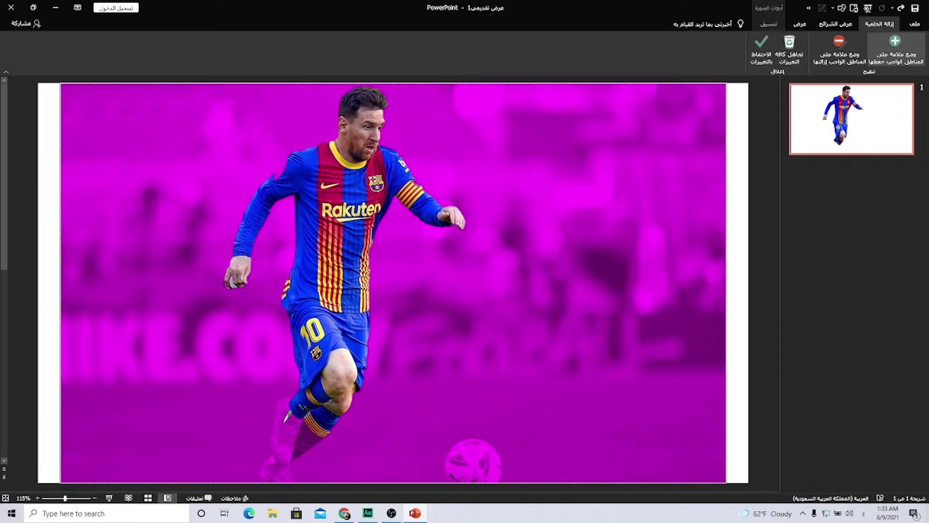
drag(287, 417, 283, 463)
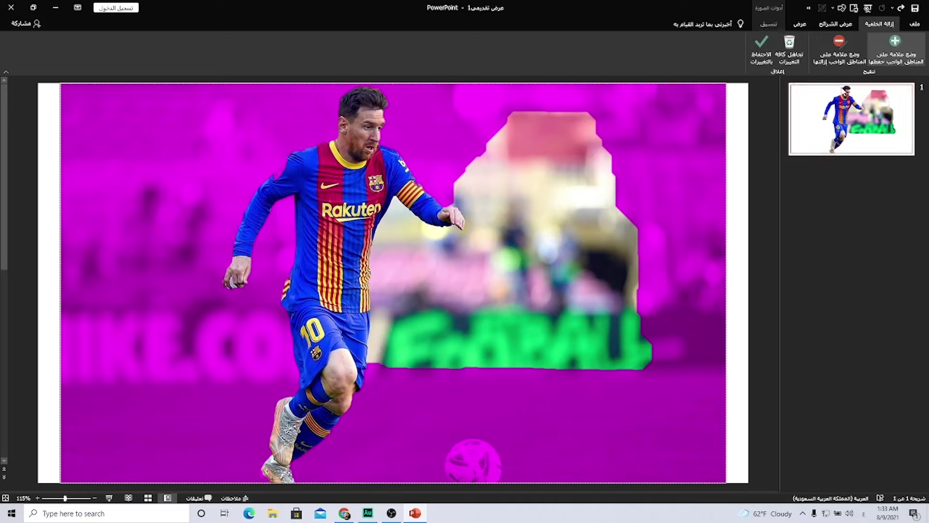
Step: Mark the blurred stadium area beside the footballer for removal and keep the background removal changes
click(839, 45)
drag(596, 201, 577, 253)
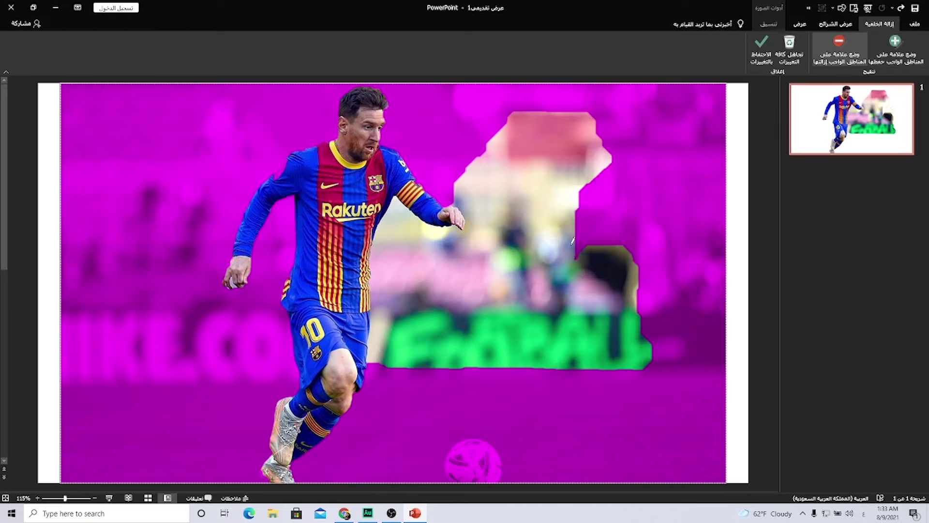
drag(549, 171, 531, 296)
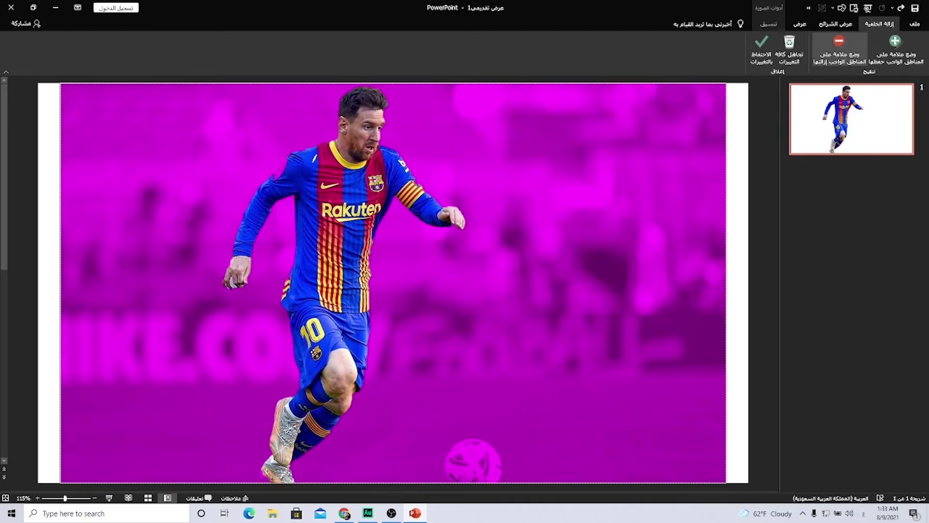
click(762, 58)
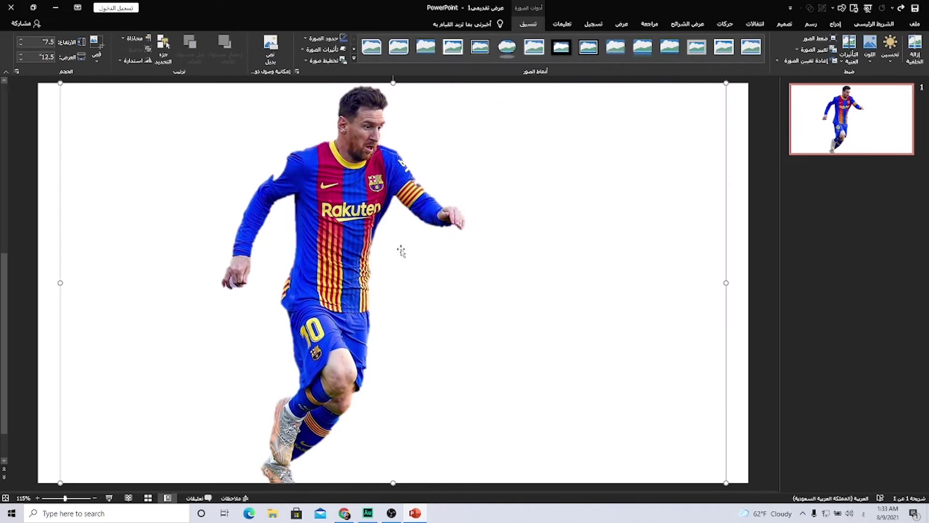
Step: Crop both sides of the picture close to the footballer, to a width of about 4.97 inches
click(96, 46)
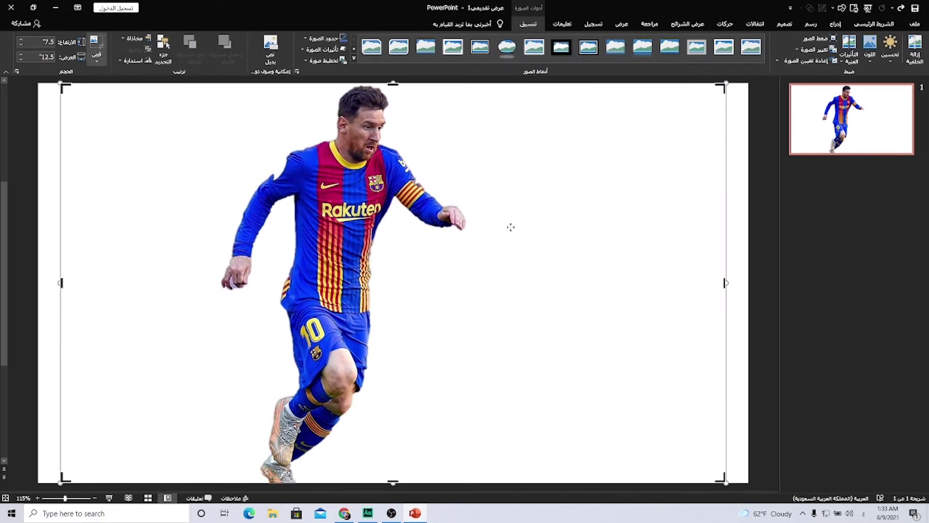
drag(723, 283, 476, 261)
drag(63, 283, 213, 269)
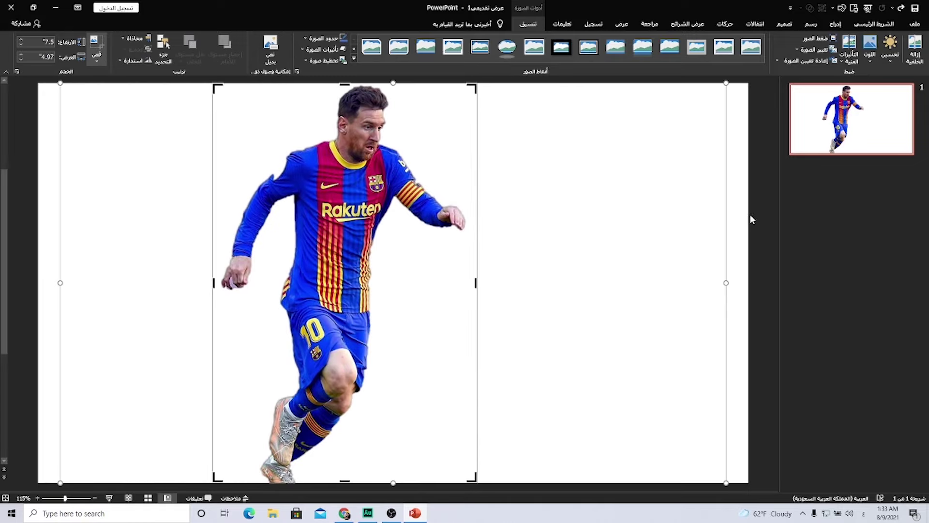
click(674, 245)
Step: Scale the footballer down to about 4.6 by 3.05 inches and place him at the lower middle of the slide
click(220, 111)
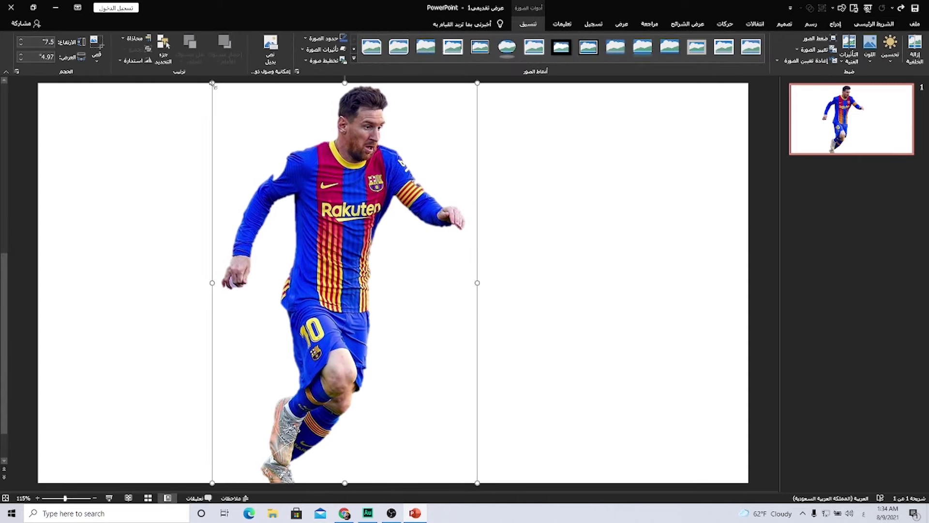
drag(213, 85, 314, 234)
drag(379, 315, 382, 317)
scroll(389, 314, down, 3)
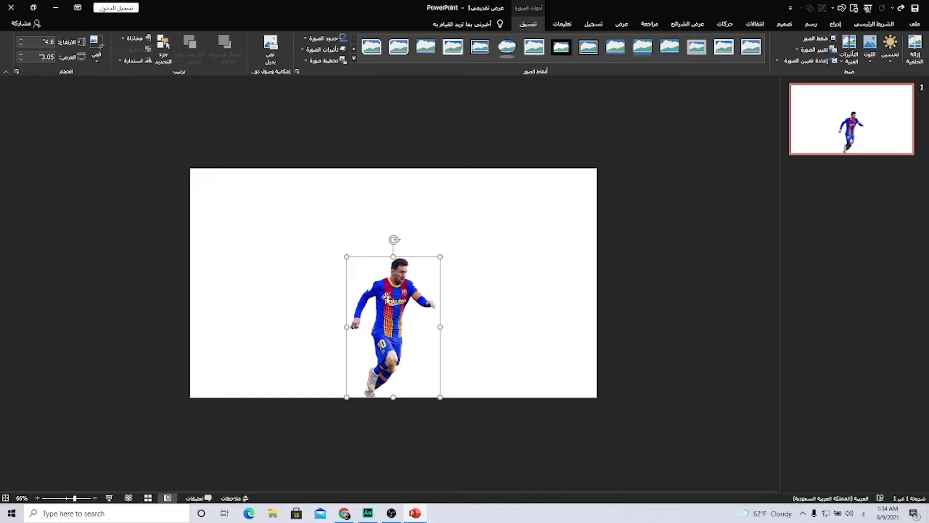
Step: Duplicate the footballer picture repeatedly, about 45 times, to form a long diagonal row of copies
key(ctrl+d)
key(ctrl+d)
key(ctrl+d)
key(ctrl+d)
key(ctrl+d)
key(ctrl+d)
key(ctrl+d)
key(ctrl+d)
key(ctrl+d)
key(ctrl+d)
key(ctrl+d)
key(ctrl+d)
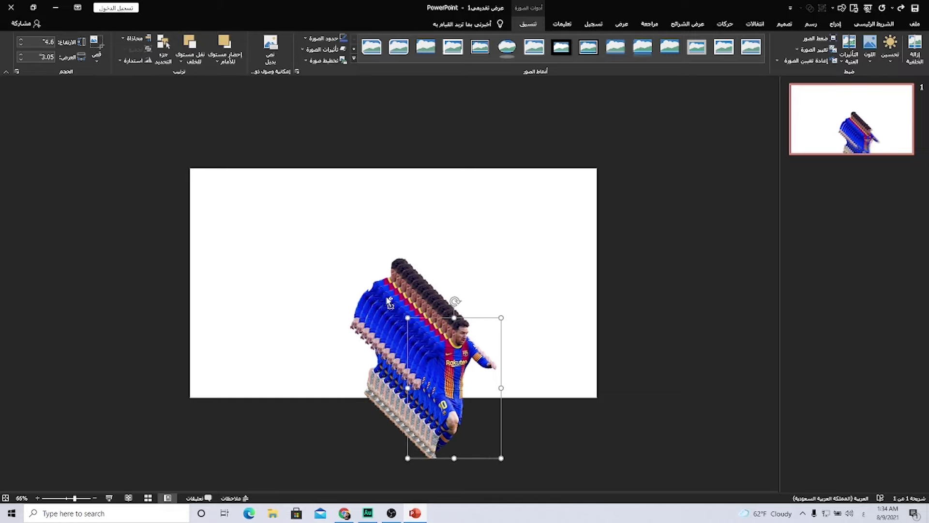
key(ctrl+d)
key(ctrl+d)
key(ctrl+d)
key(ctrl+d)
key(ctrl+d)
key(ctrl+d)
key(ctrl+d)
key(ctrl+d)
key(ctrl+d)
key(ctrl+d)
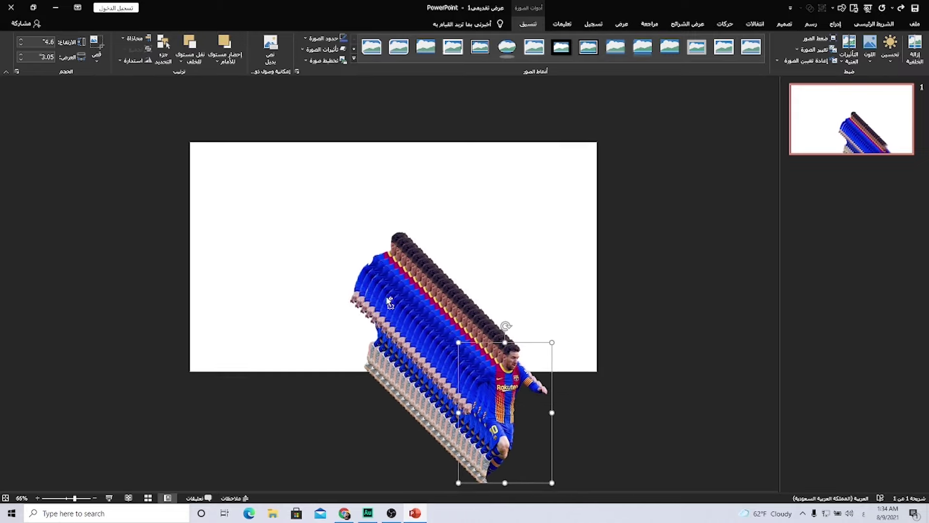
key(ctrl+d)
key(ctrl+d)
key(ctrl+d)
key(ctrl+d)
key(ctrl+d)
key(ctrl+d)
key(ctrl+d)
key(ctrl+d)
key(ctrl+d)
key(ctrl+d)
key(ctrl+d)
key(ctrl+d)
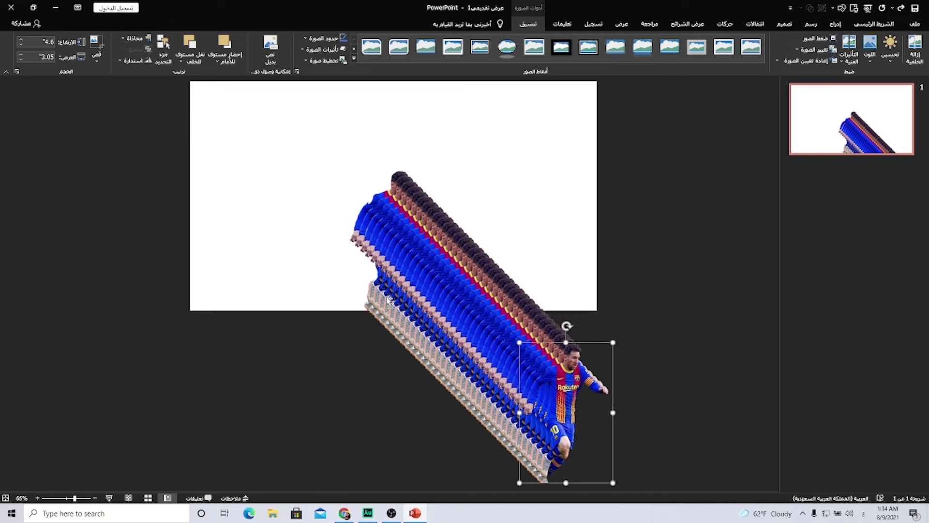
key(ctrl+d)
key(ctrl+d)
key(ctrl+d)
key(ctrl+d)
key(ctrl+d)
key(ctrl+d)
key(ctrl+d)
key(ctrl+d)
key(ctrl+d)
key(ctrl+d)
key(ctrl+d)
key(ctrl+d)
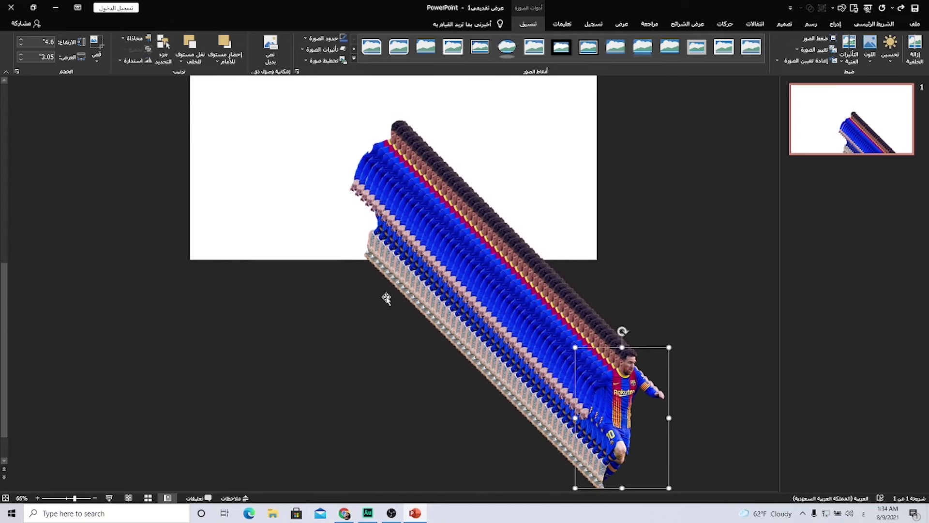
Step: Align all footballer copies to the same centre and middle, and move the stack to the slide's lower middle
key(ctrl+a)
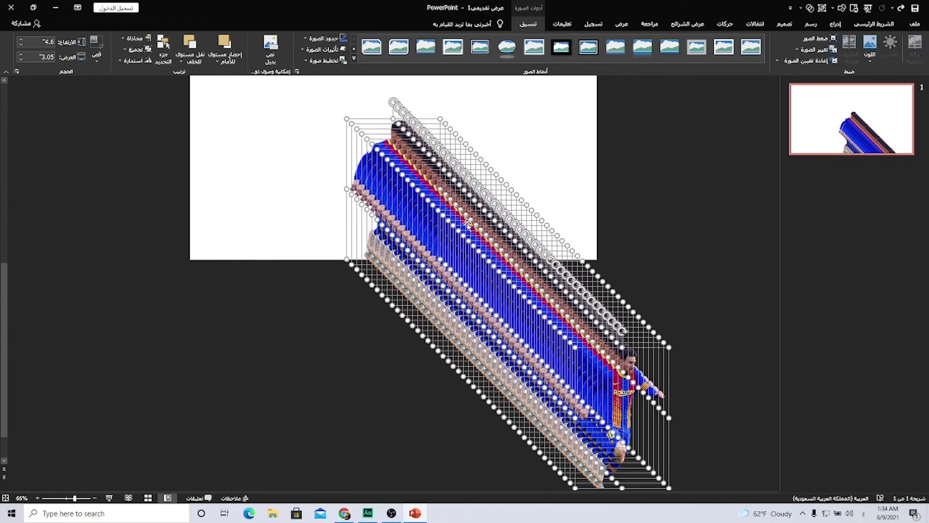
click(133, 38)
click(121, 63)
click(128, 47)
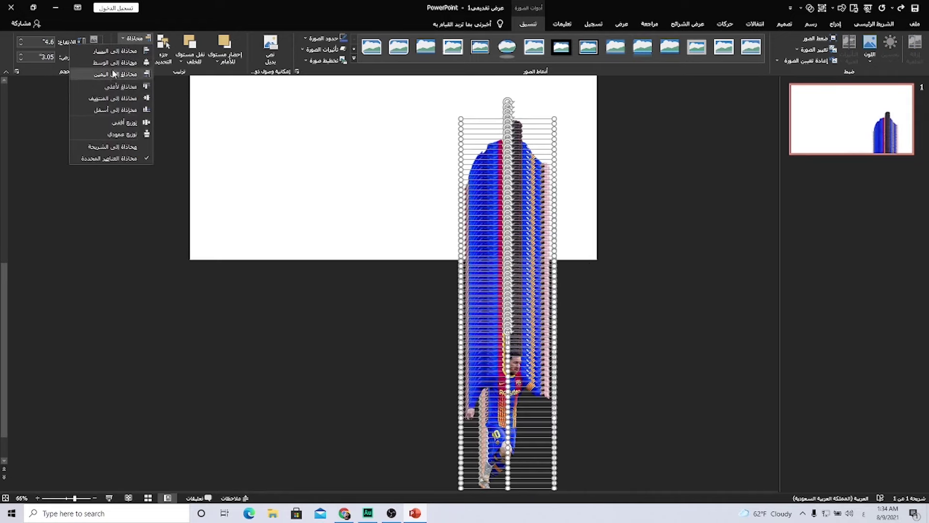
click(108, 97)
drag(502, 360, 419, 262)
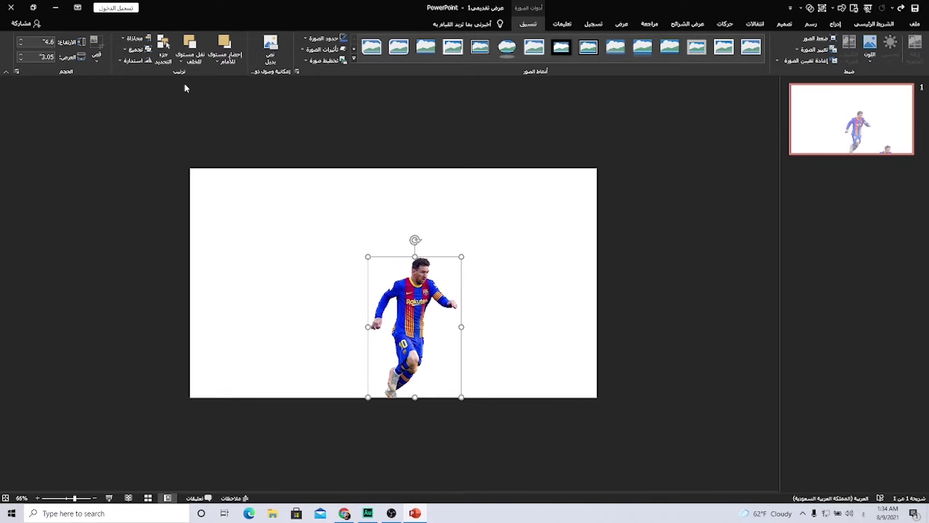
Step: Display the list of slide objects and the size and rotation settings for the stacked pictures
click(163, 49)
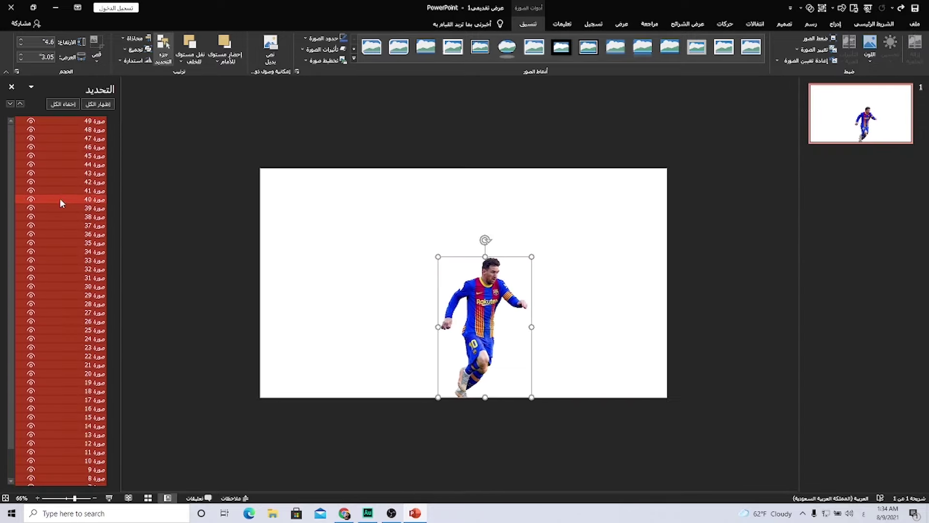
right_click(492, 285)
click(455, 417)
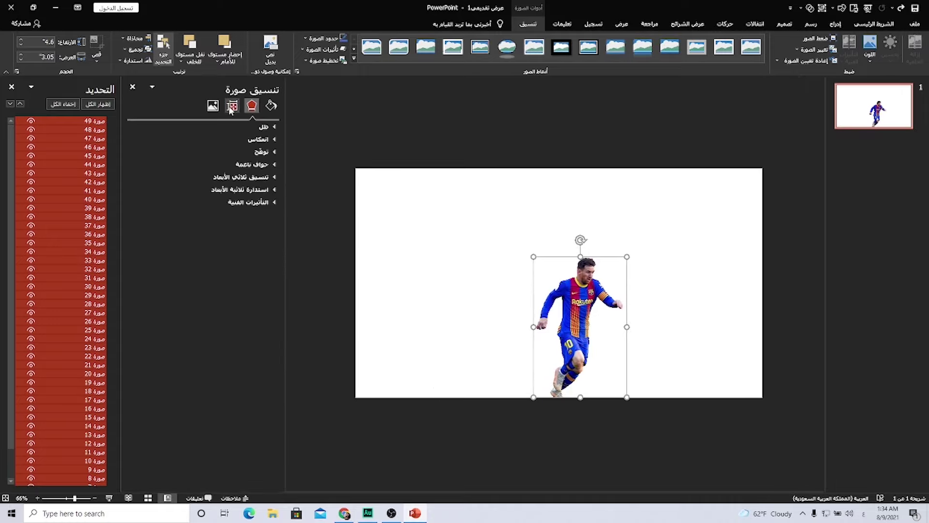
click(232, 108)
click(269, 127)
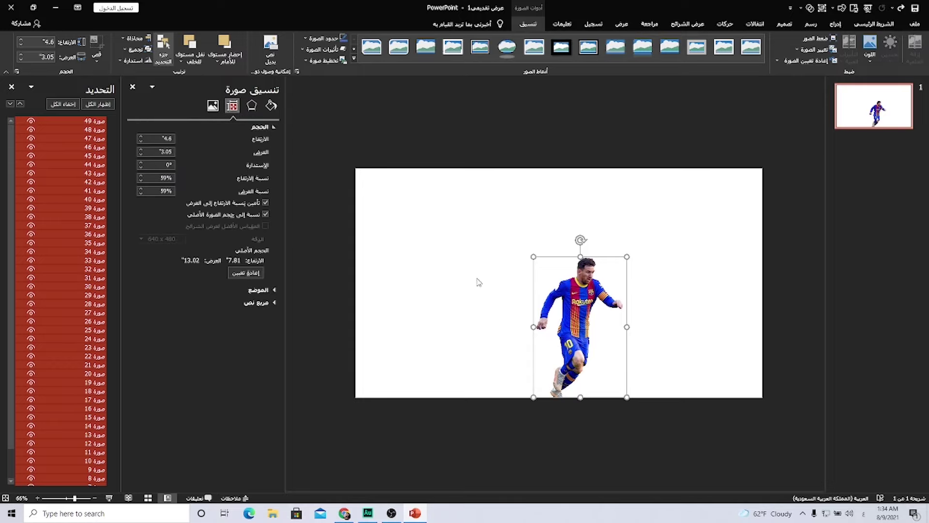
scroll(613, 317, up, 2)
scroll(613, 317, up, 1)
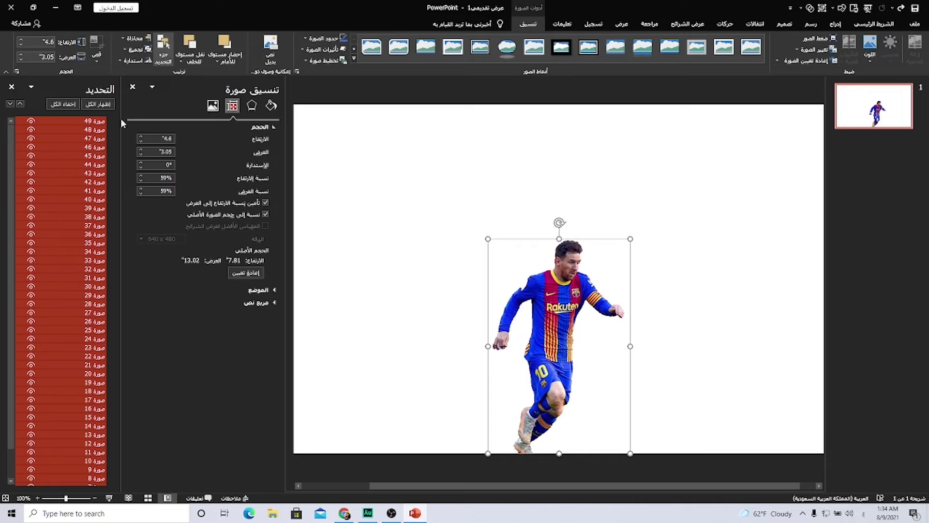
Step: Select only the topmost footballer copy, صورة 49, and set its rotation to 1°
click(367, 245)
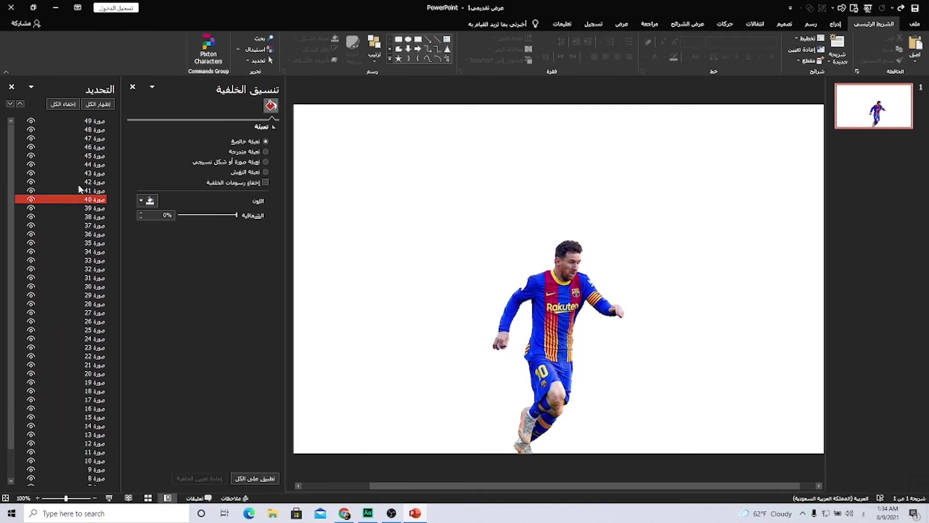
click(71, 122)
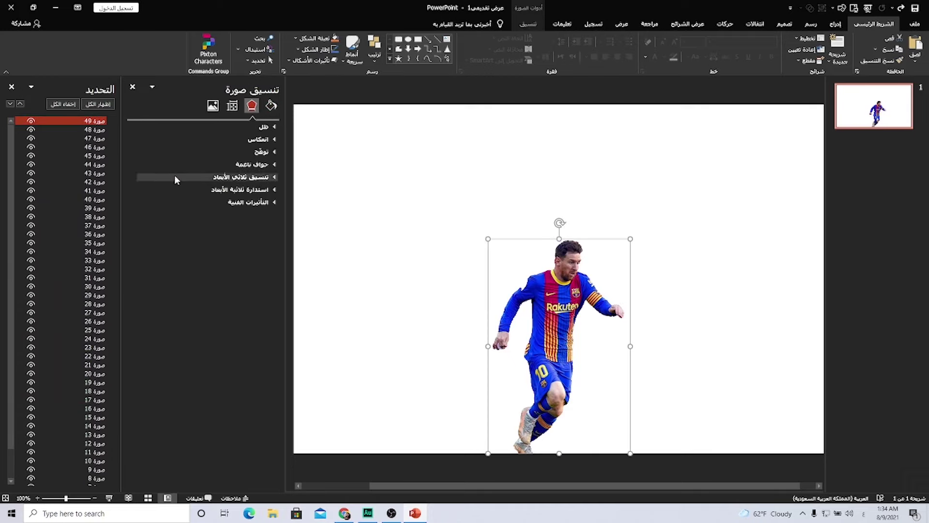
click(232, 105)
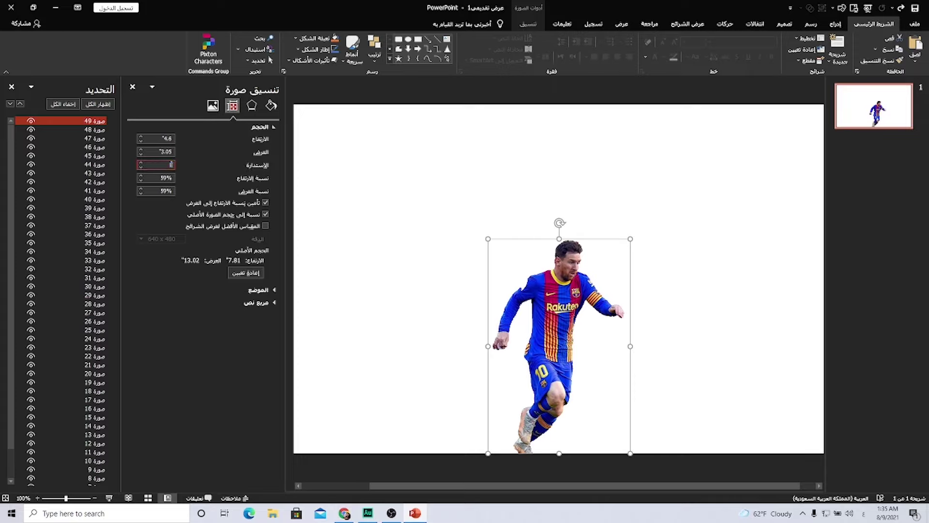
text(1)
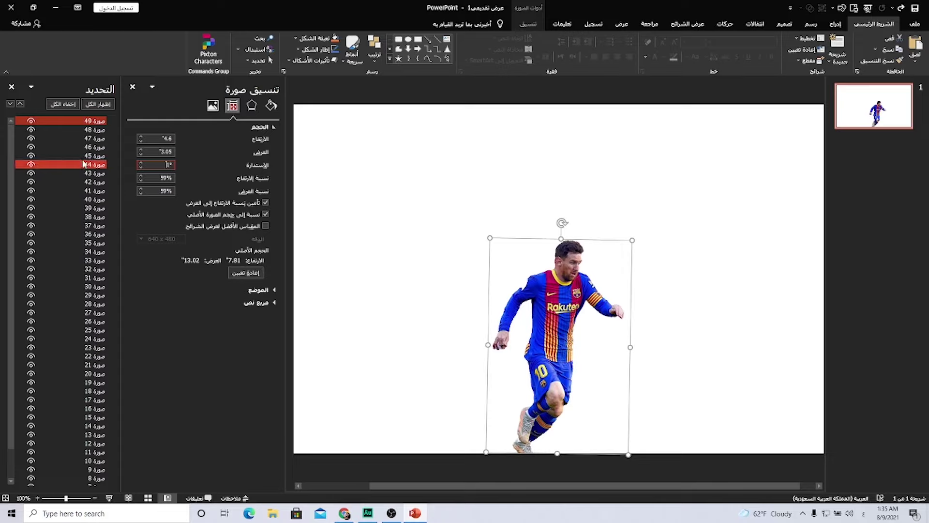
Step: Set the rotation of the second footballer copy, صورة 48, to 2°
click(77, 130)
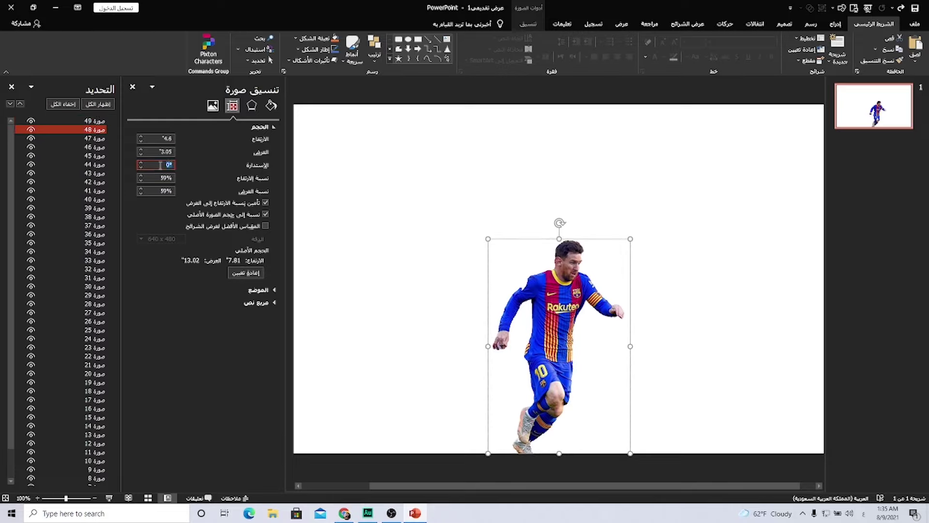
click(170, 165)
text(2)
key(Return)
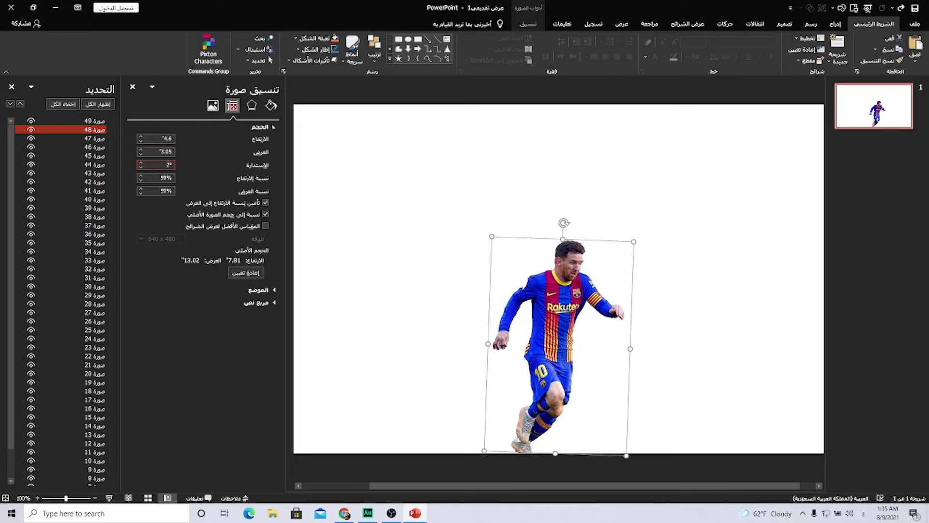
Step: Set the rotation of footballer copy صورة 47 to 3° and of صورة 46 to 4°
click(85, 138)
click(170, 165)
text(3)
key(Return)
click(84, 147)
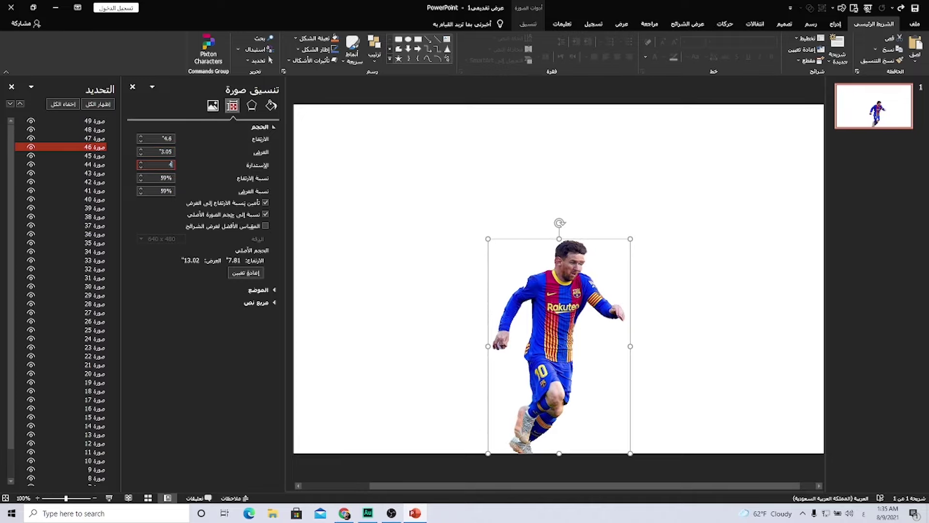
click(170, 165)
text(4)
key(Return)
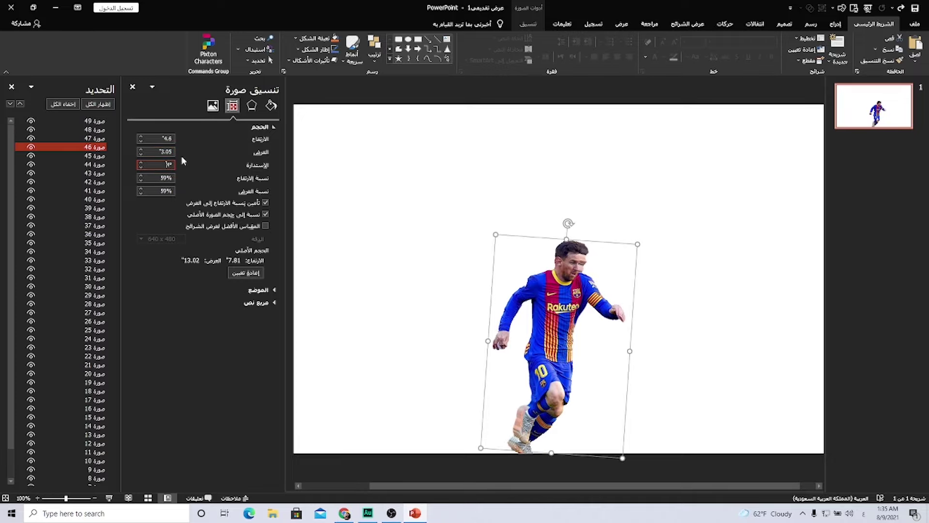
Step: Rotate footballer copy صورة 45 to 5° and صورة 44 to 6°
click(85, 156)
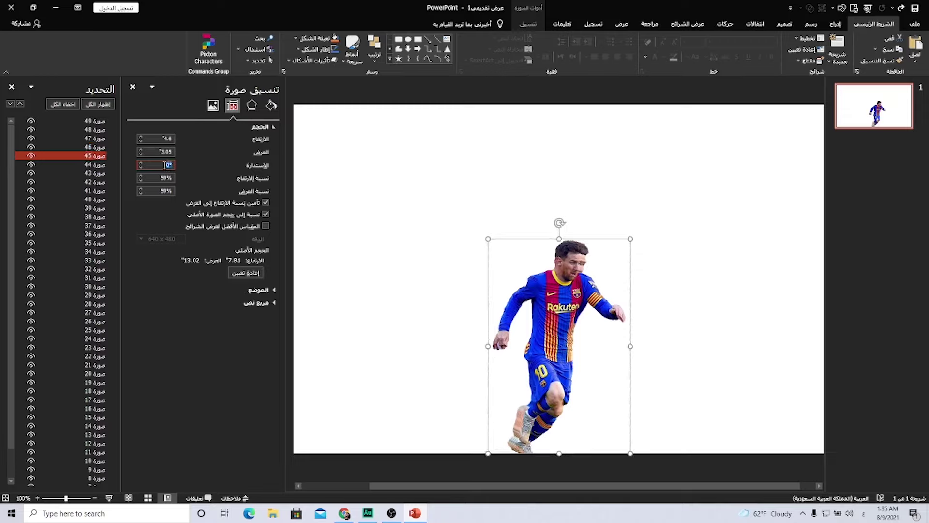
text(5)
key(Return)
click(98, 166)
click(170, 164)
text(6)
key(Return)
Step: Set the rotation of صورة 43 to 7° and of صورة 42 to 8°
click(99, 173)
click(170, 165)
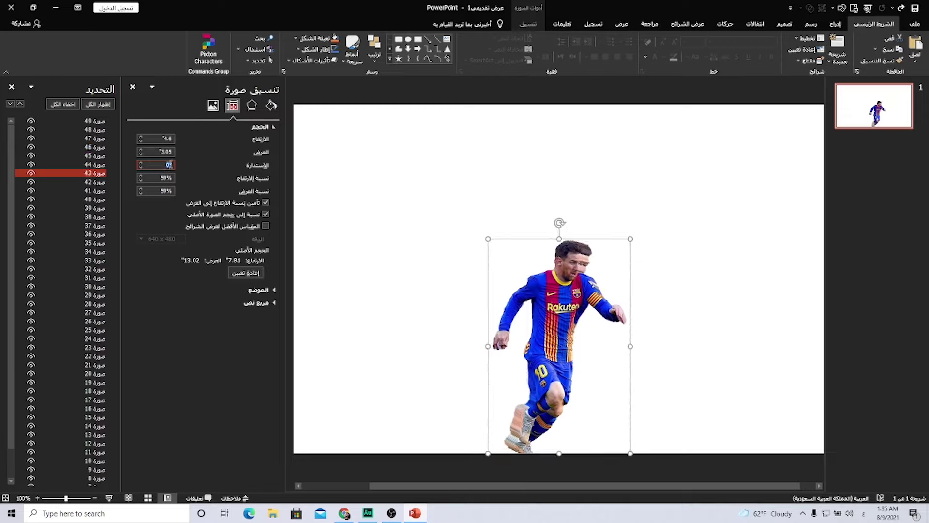
text(7)
key(Return)
click(97, 182)
click(168, 165)
text(8)
key(Return)
Step: Set the rotation of صورة 41 to 9° and of صورة 40 to 10°
click(97, 190)
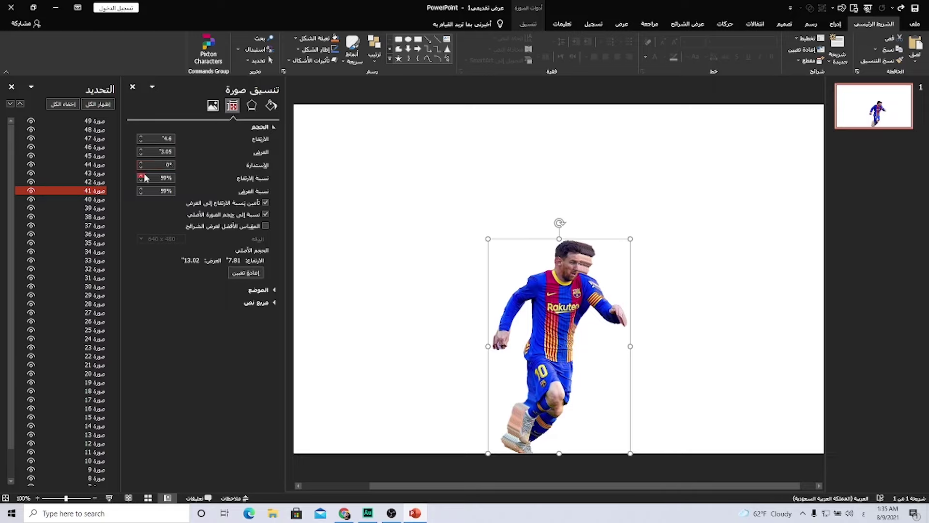
text(9)
key(Return)
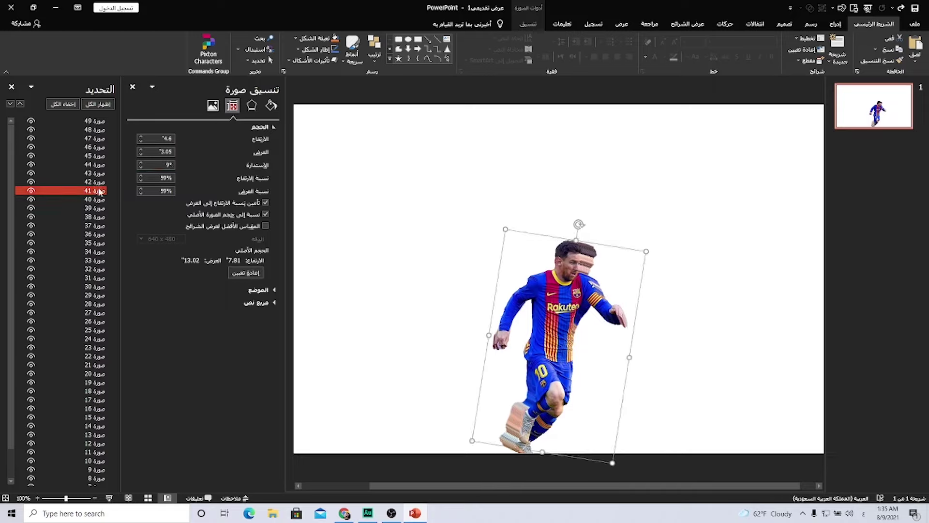
click(97, 199)
click(169, 165)
text(10)
key(Return)
Step: Set the rotation of صورة 39 to 11° and of صورة 38 to 12°
click(96, 207)
click(168, 165)
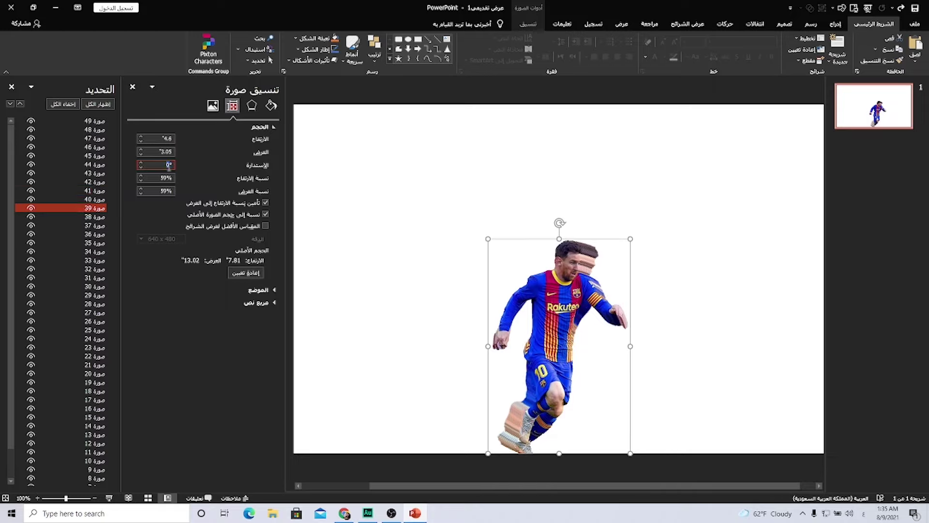
text(11)
key(Return)
click(96, 216)
click(165, 163)
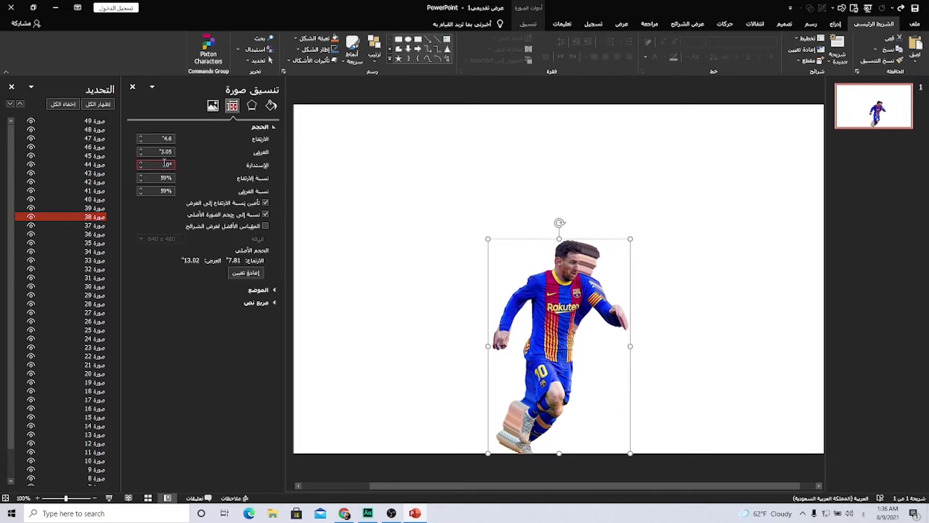
text(12)
key(Return)
Step: Set the rotation of صورة 37 to 13° and of صورة 36 to 14°
click(96, 225)
click(167, 164)
text(13)
key(Return)
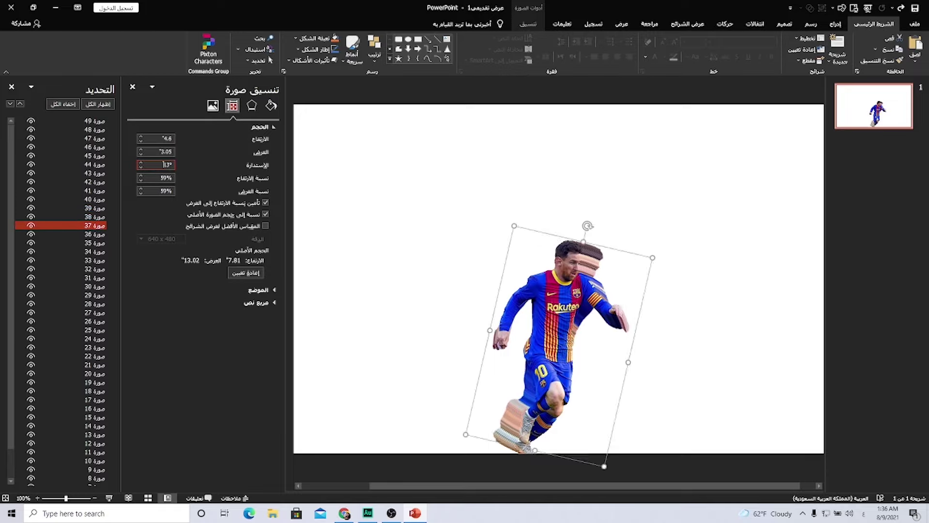
click(97, 234)
click(165, 165)
text(14)
key(Return)
Step: Set the rotation of صورة 35 to 15° and of صورة 34 to 16°
click(97, 243)
click(167, 165)
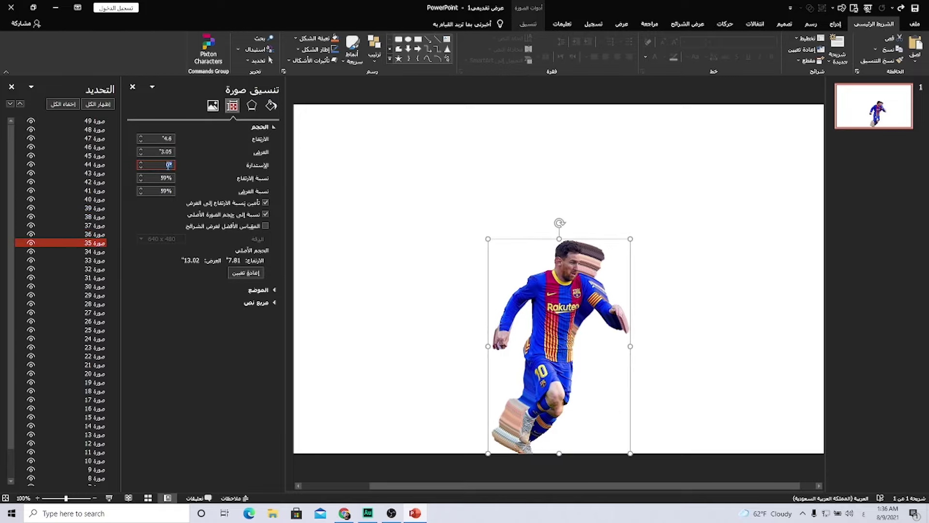
text(15)
key(Return)
click(97, 251)
click(168, 165)
key(Return)
Step: Set the rotation of صورة 33 to 17° and of صورة 32 to 18°
click(97, 260)
click(165, 176)
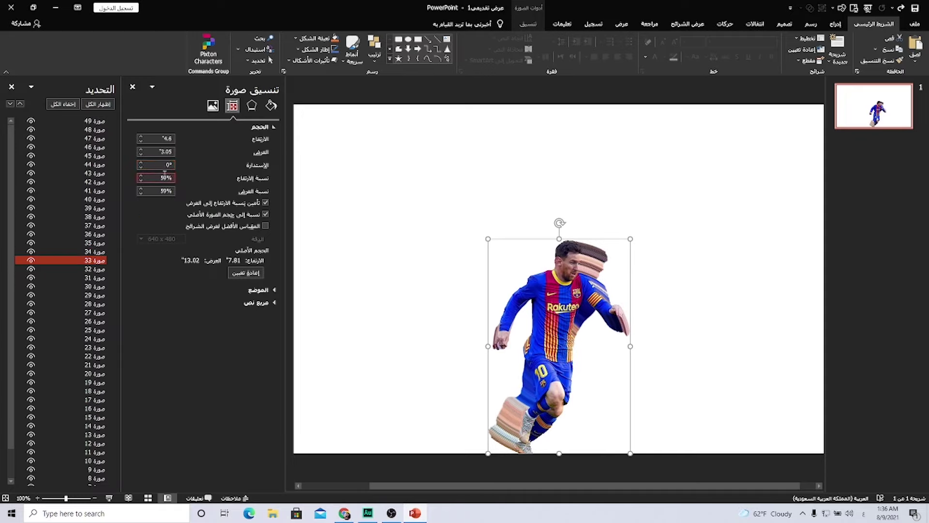
text(17)
key(Return)
click(97, 268)
click(167, 165)
text(18)
key(Return)
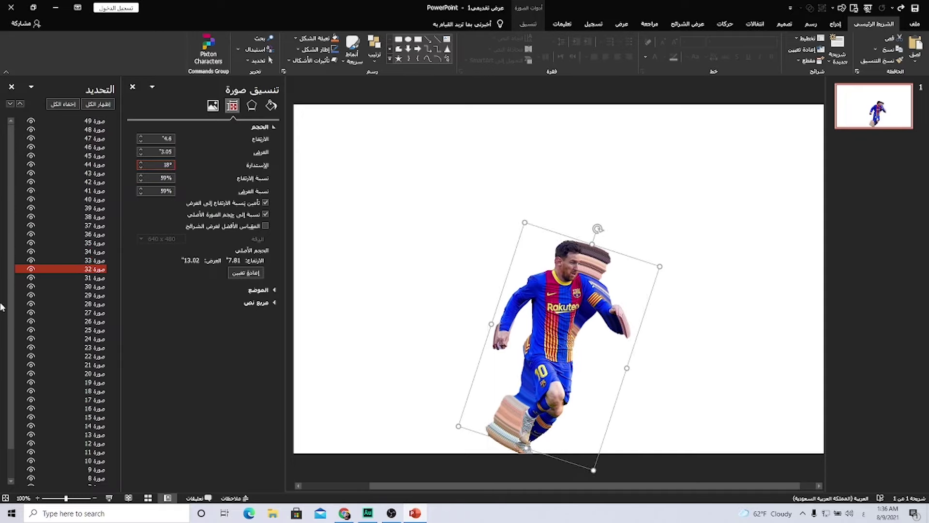
Step: Set the rotation of صورة 31 to 19° and of صورة 30 to 20°
scroll(72, 265, down, 1)
click(78, 246)
click(164, 166)
text(19)
key(Return)
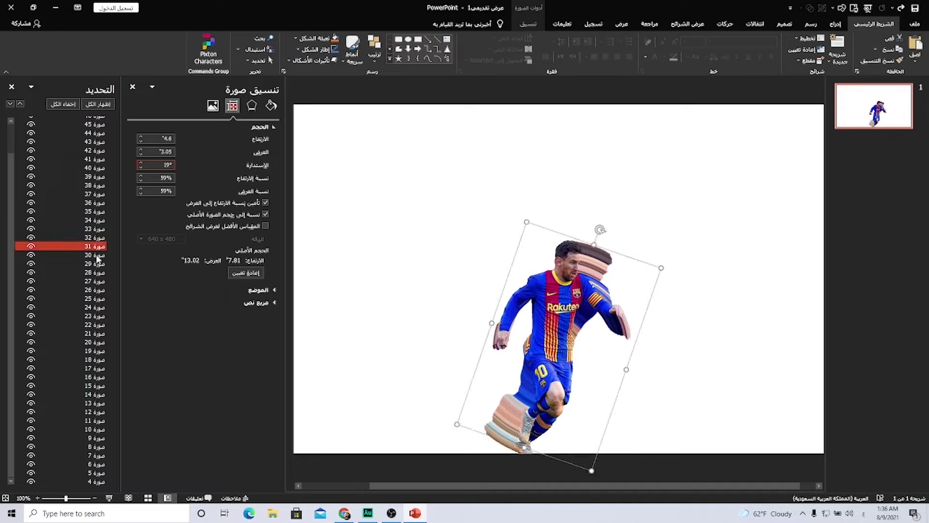
click(77, 255)
text(20)
key(Return)
Step: Set the rotation of صورة 29 to 21° and of صورة 28 to 22°
click(93, 264)
click(167, 165)
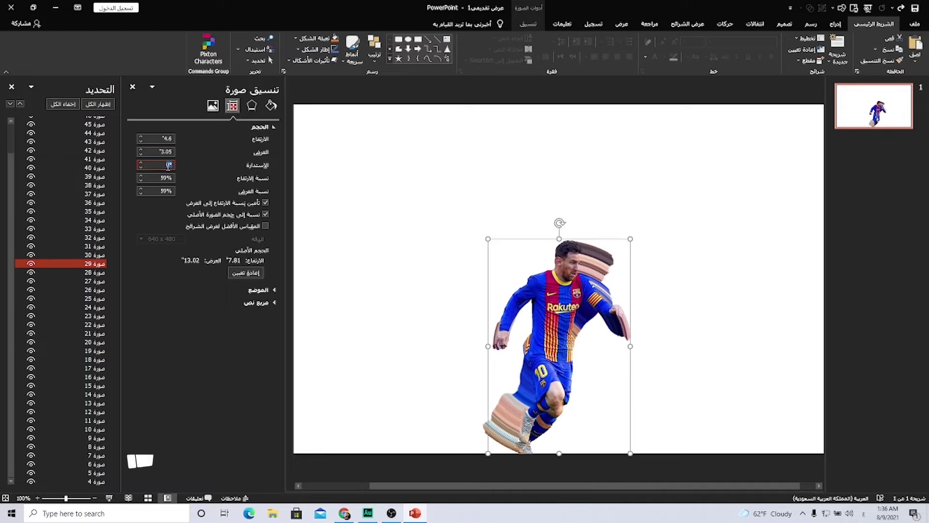
text(21)
key(Return)
click(92, 272)
click(168, 166)
click(92, 263)
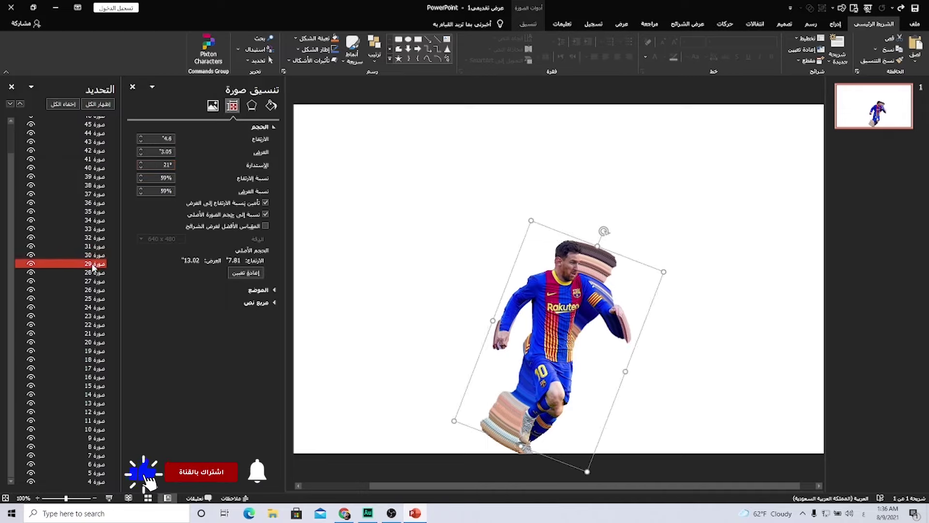
click(92, 280)
ctrl+click(81, 273)
Step: Rotate the copies صورة 27 down to صورة 24 by 23°, 24°, 25° and 26° respectively
click(85, 281)
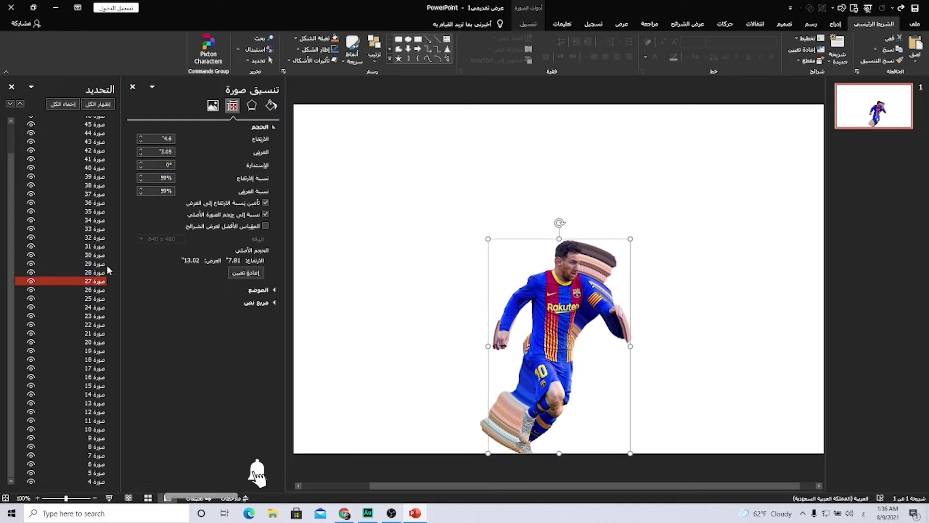
ctrl+click(85, 289)
click(87, 298)
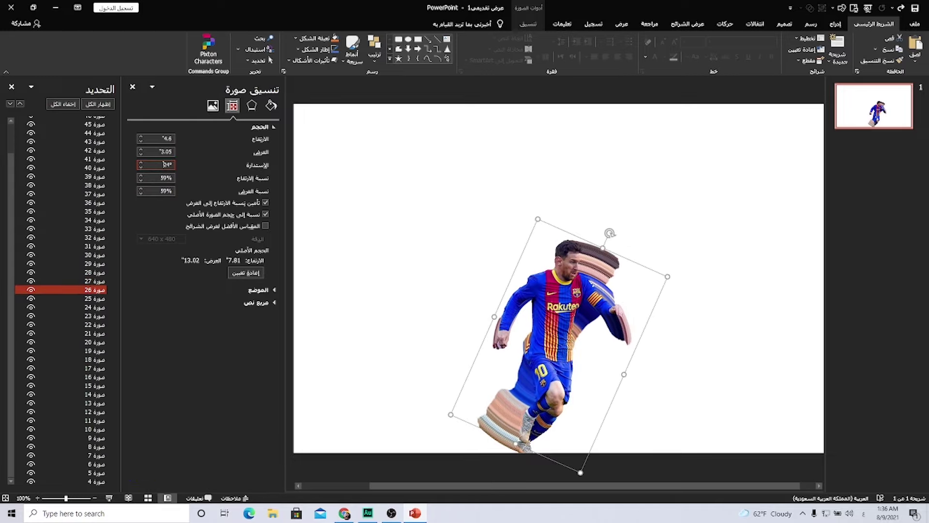
click(92, 307)
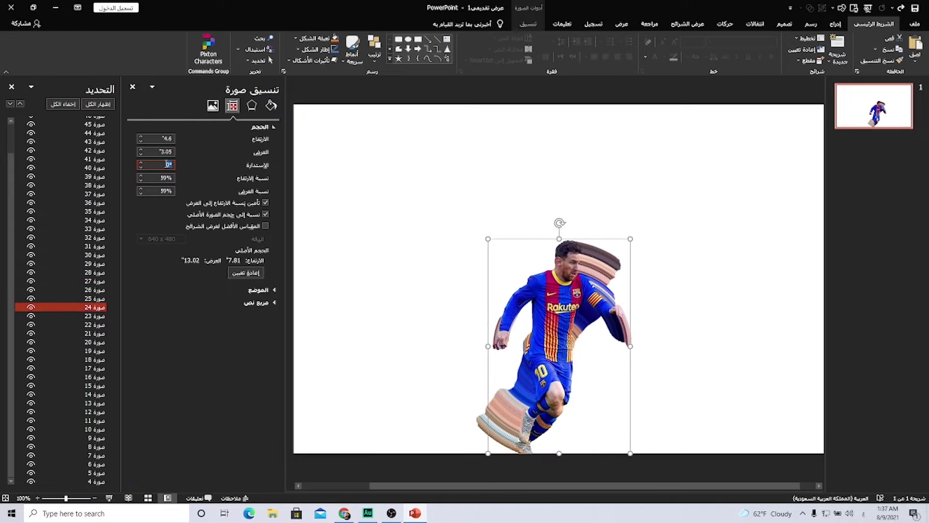
Step: Set the rotations of صورة 23, صورة 22 and صورة 21 to 27°, 28° and 29° respectively
click(92, 315)
click(92, 324)
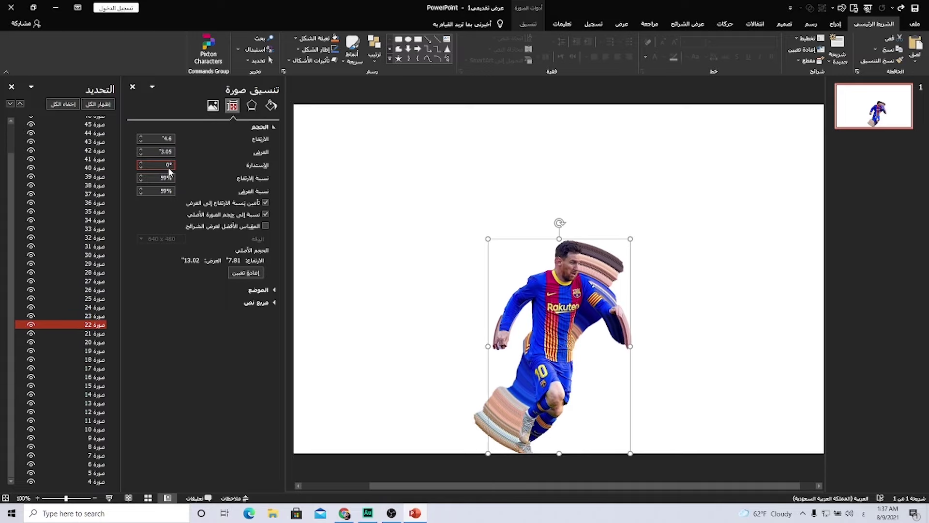
click(92, 333)
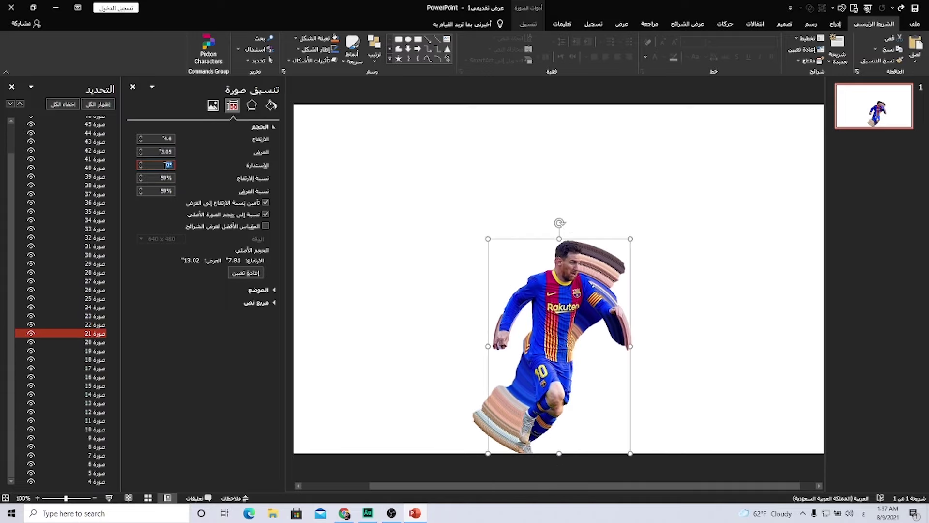
Step: Rotate the copies صورة 20 down to صورة 17 in one-degree increments from 30° to 33°
key(Down)
key(Down)
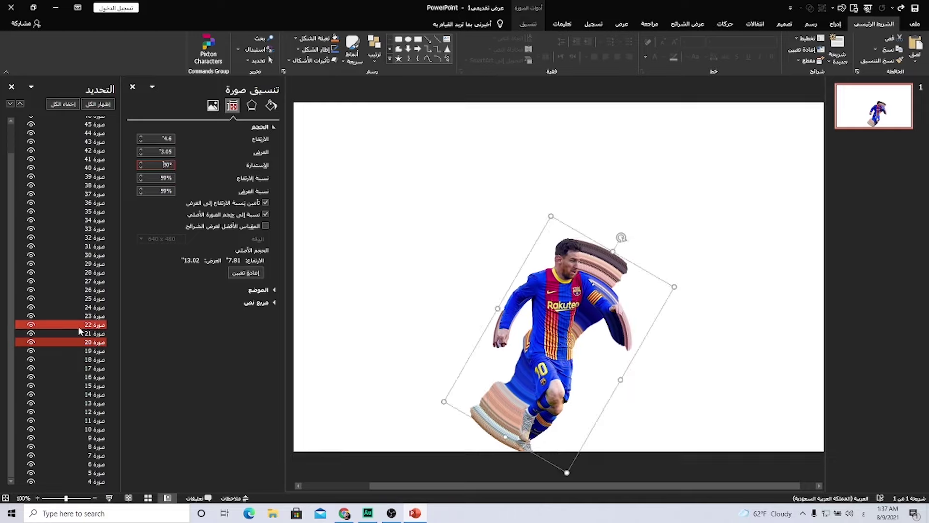
key(Down)
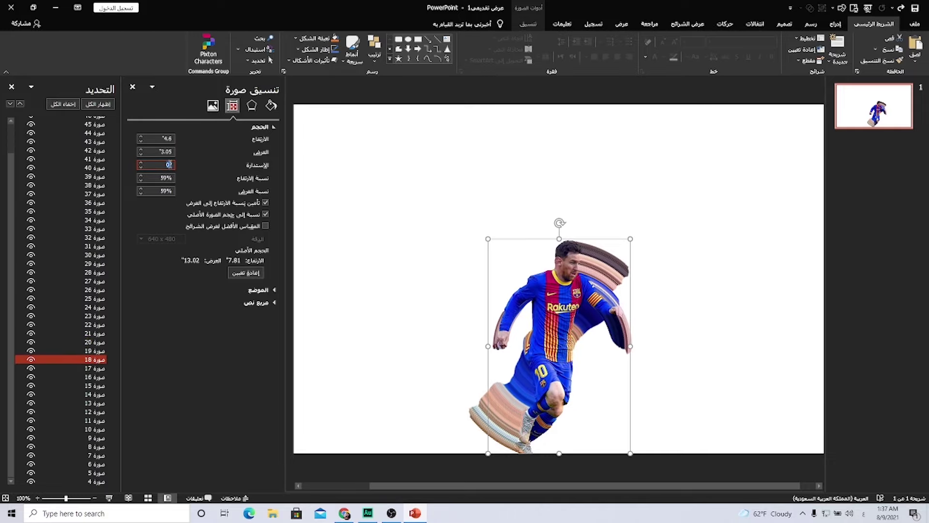
key(Down)
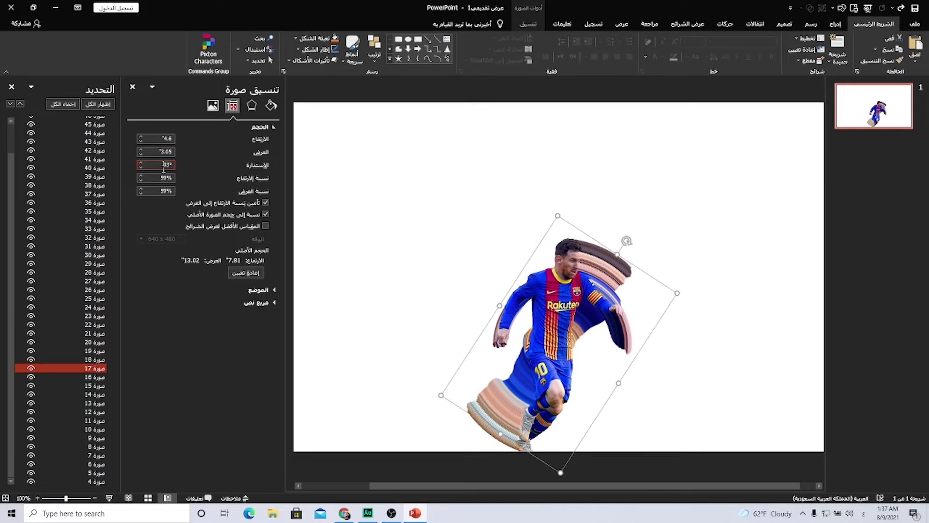
Step: Rotate the copies صورة 16 down to صورة 12 in one-degree increments from 34° to 38°
key(Down)
key(Down)
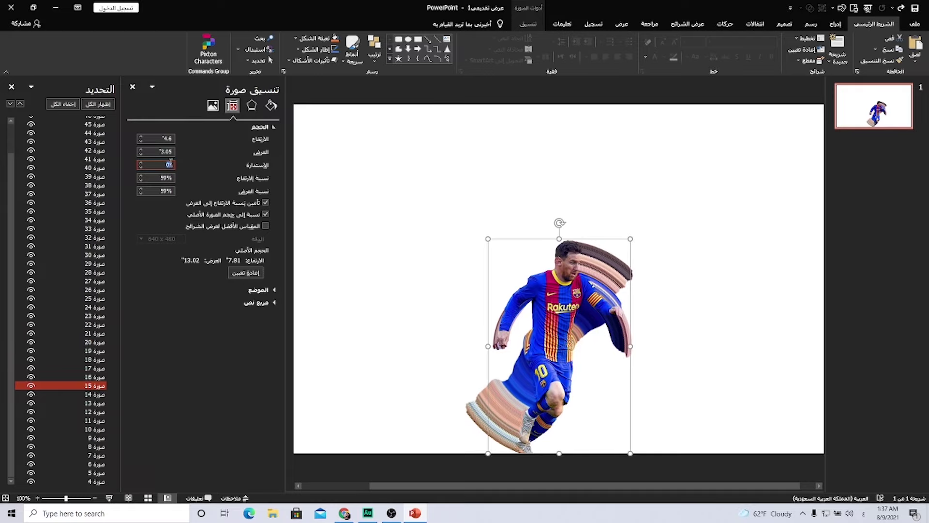
key(Down)
key(Down)
key(Down)
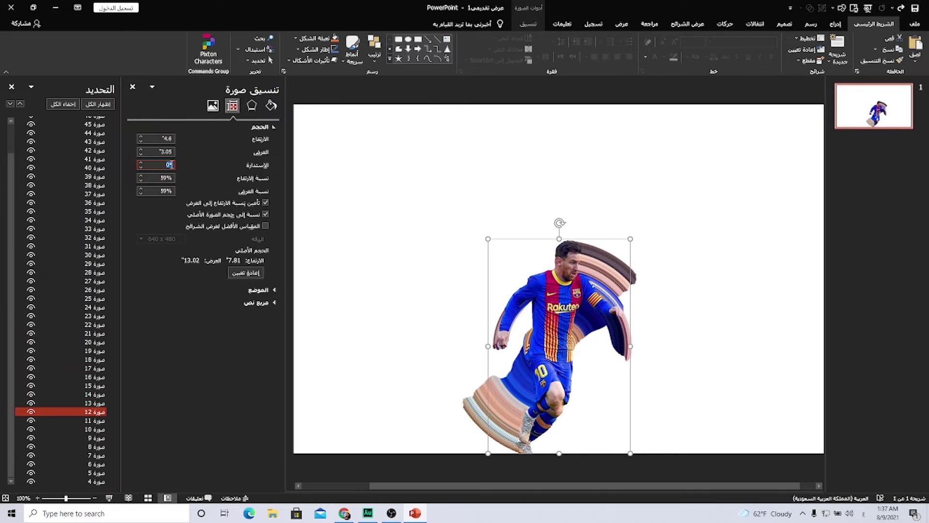
Step: Set the rotations of صورة 11, صورة 10 and صورة 9 to 39°, 40° and 41° respectively
key(Down)
key(Down)
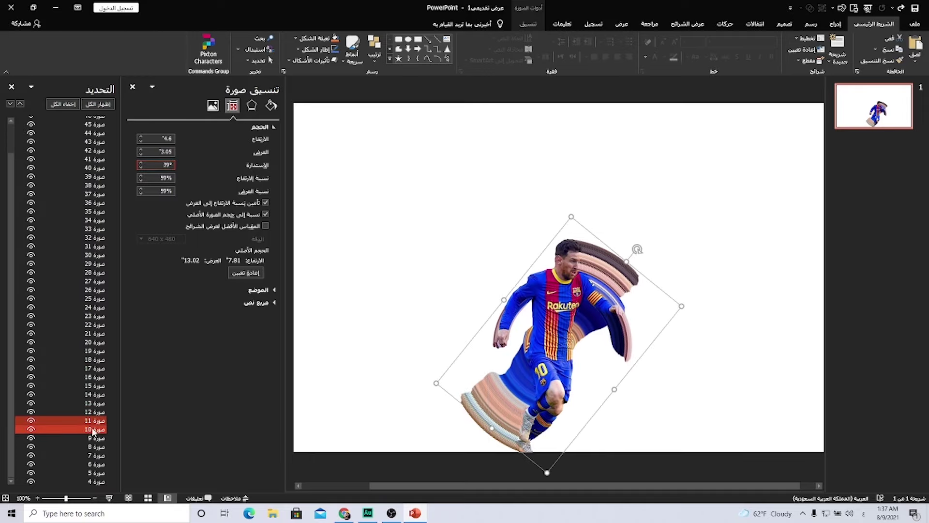
key(Return)
click(86, 438)
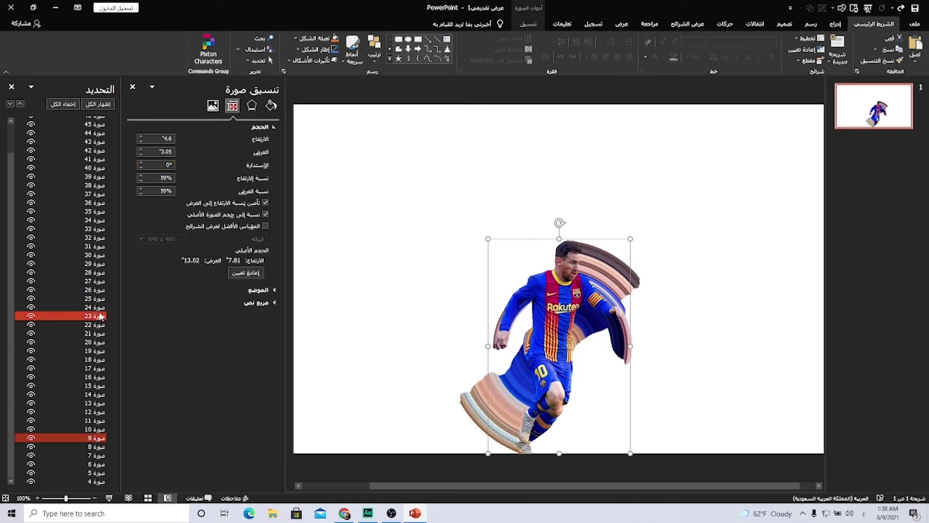
double_click(168, 165)
text(41)
key(Return)
Step: Rotate the copies صورة 8 down to صورة 5 in one-degree increments from 42° to 45°
click(86, 446)
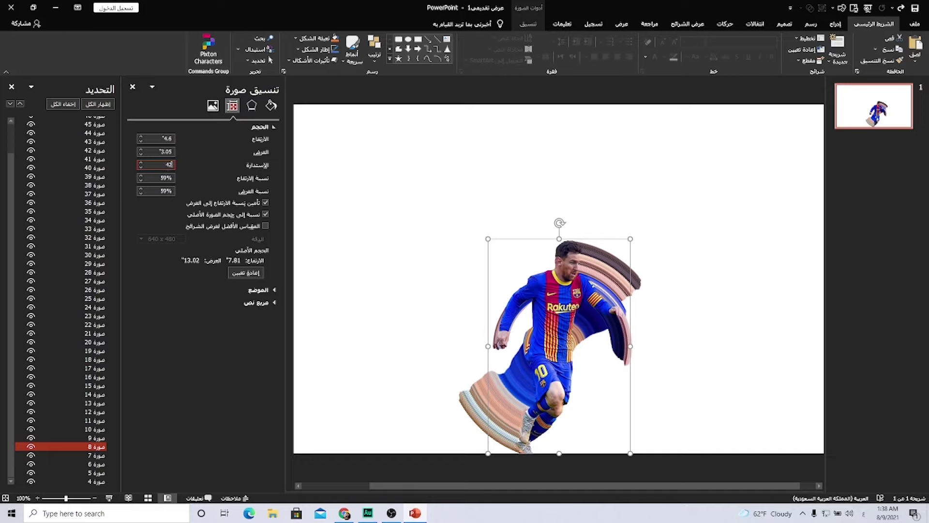
key(Return)
key(Down)
key(Return)
key(Down)
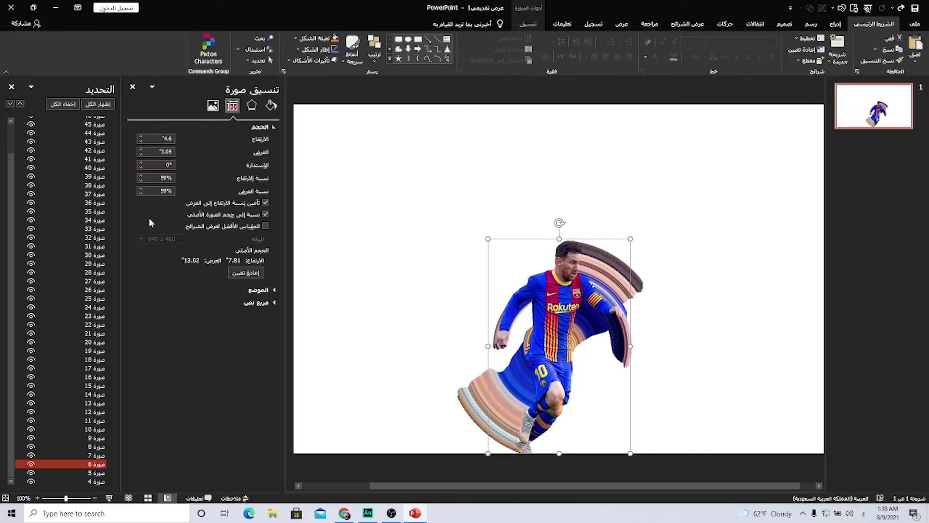
text(44)
key(Return)
key(Down)
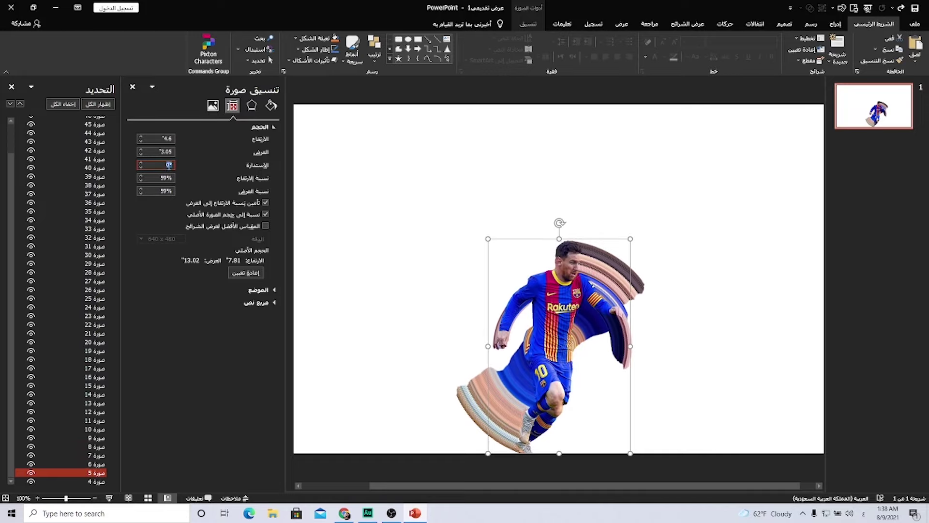
text(45)
key(Return)
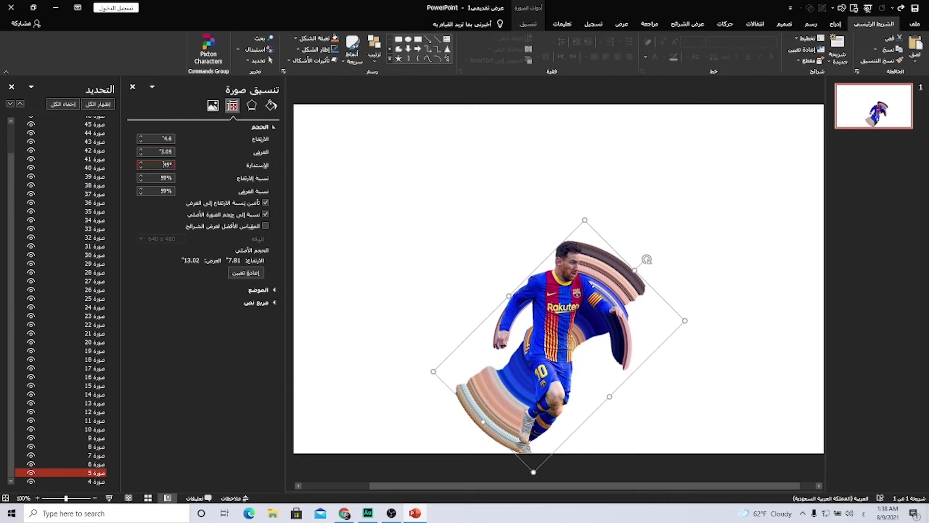
Step: Select all footballer copies on the slide and group them into one object
scroll(75, 316, up, 1)
click(75, 312)
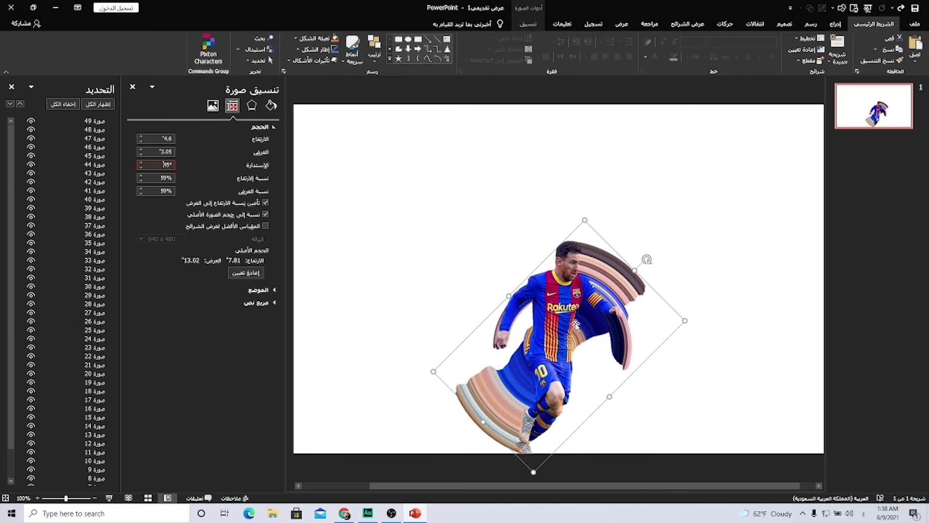
click(555, 278)
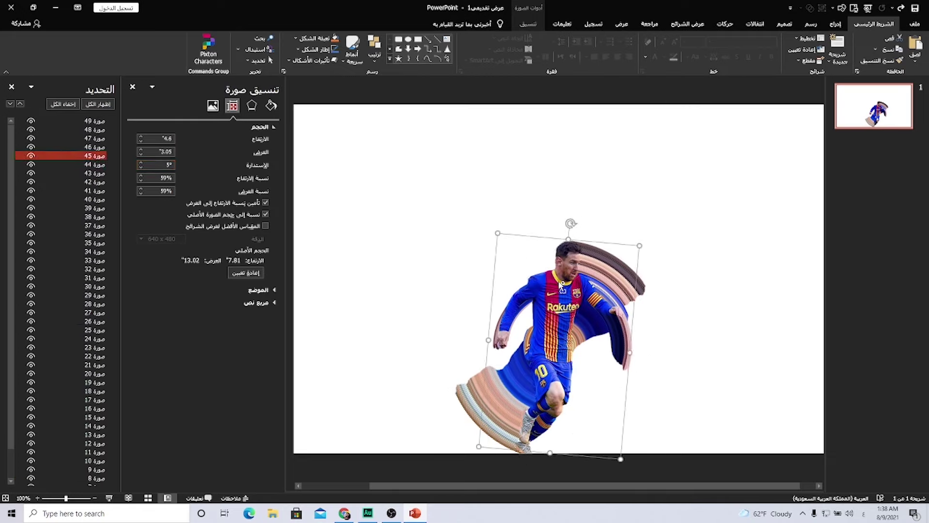
key(ctrl+a)
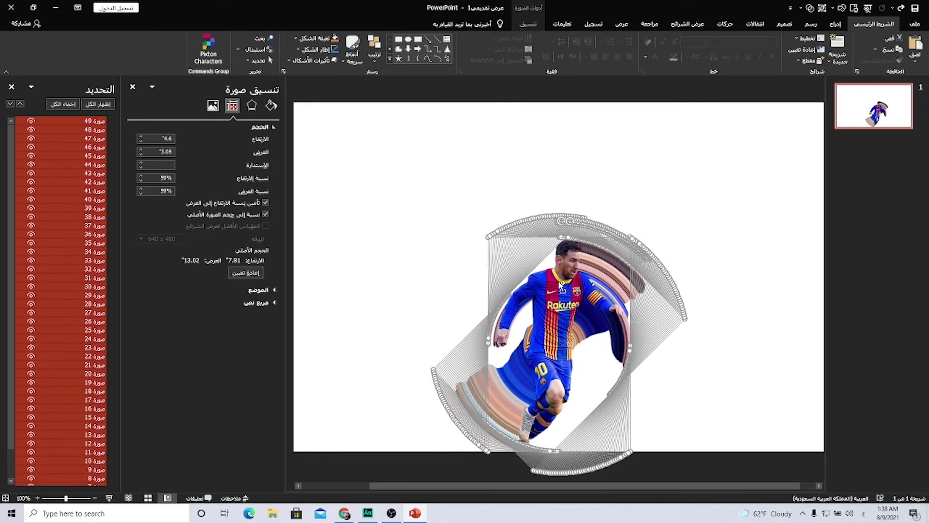
key(ctrl+g)
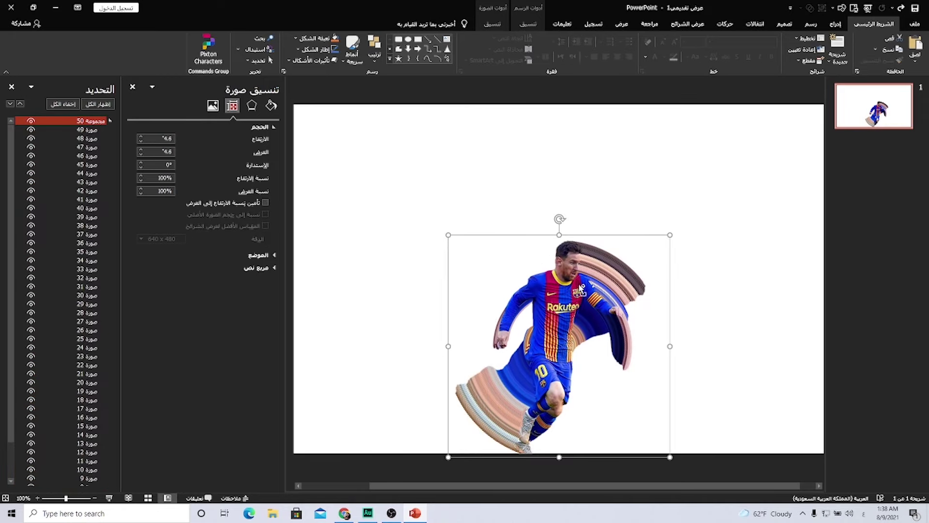
Step: Rotate the duplicated footballer group to 45°, send it to the back and align it over the original group
drag(580, 289, 629, 290)
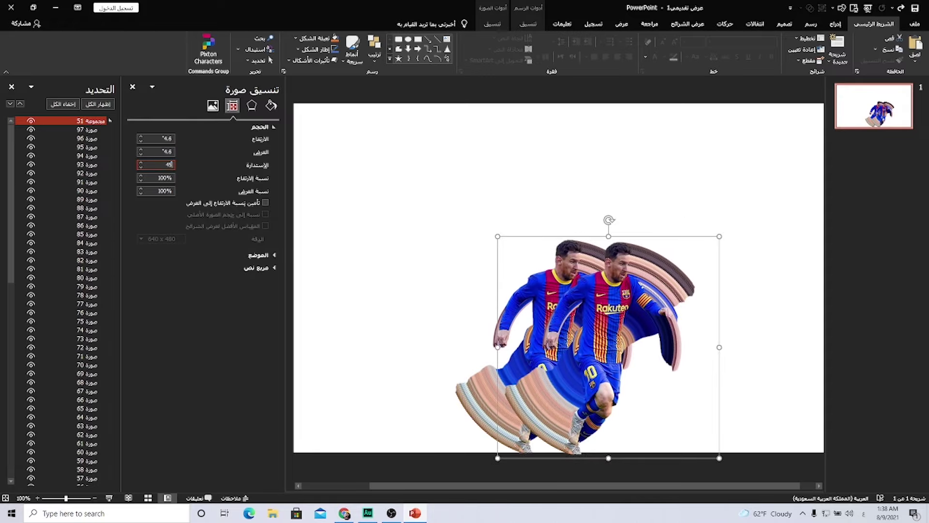
key(Return)
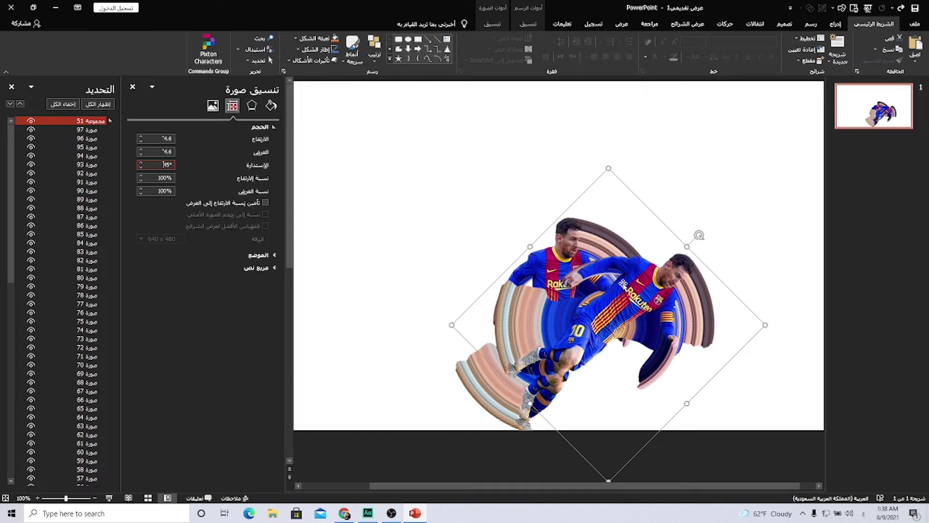
right_click(685, 280)
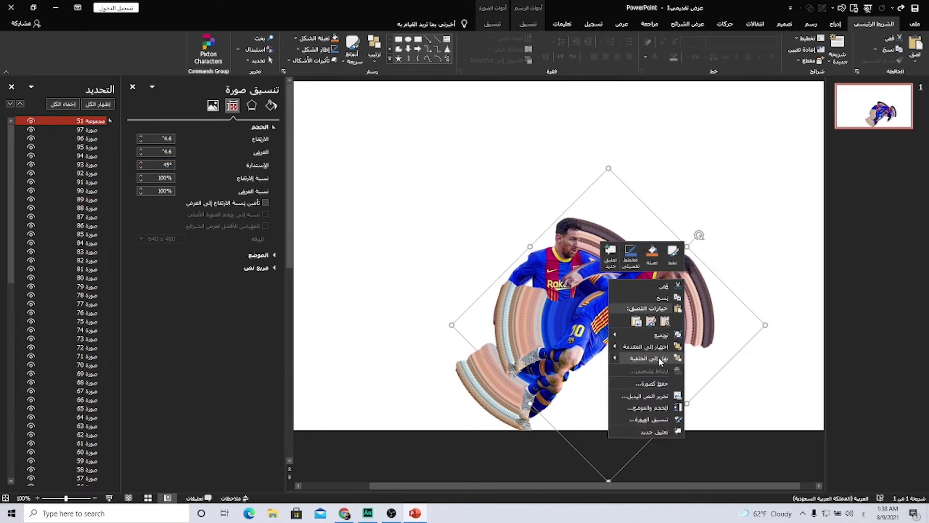
click(661, 361)
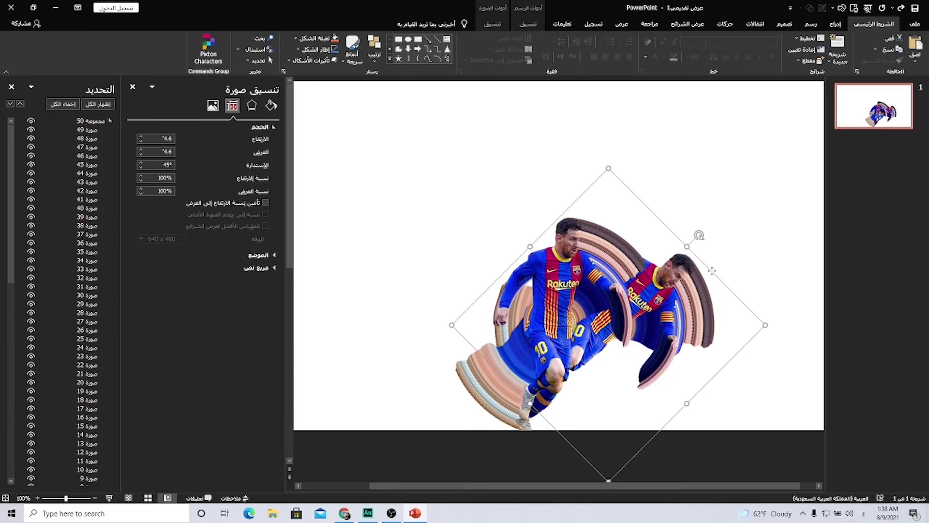
drag(712, 271, 663, 292)
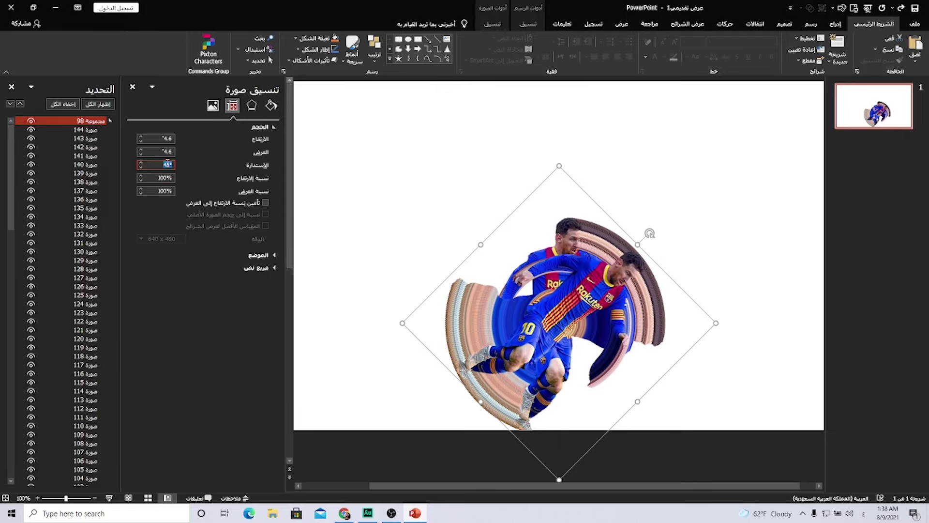
Step: Rotate the next duplicated group to 90° and send it to the back
key(Return)
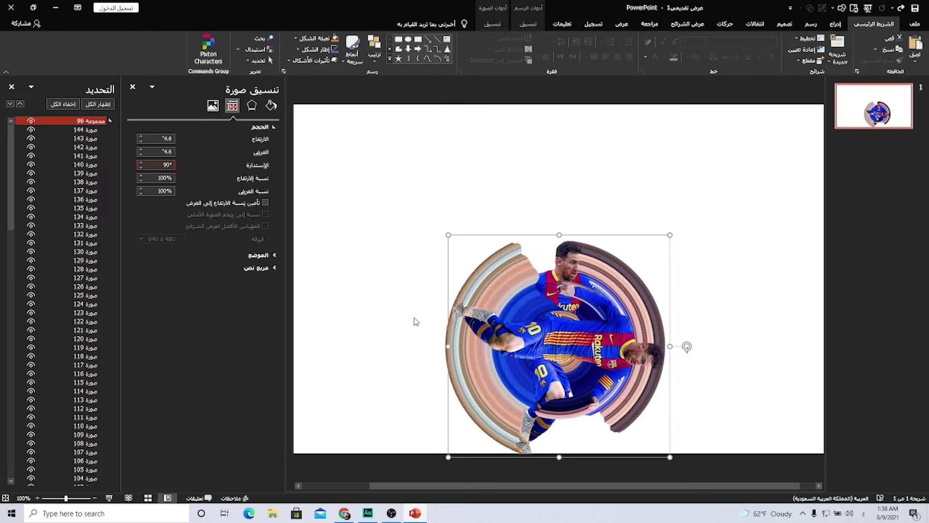
right_click(628, 316)
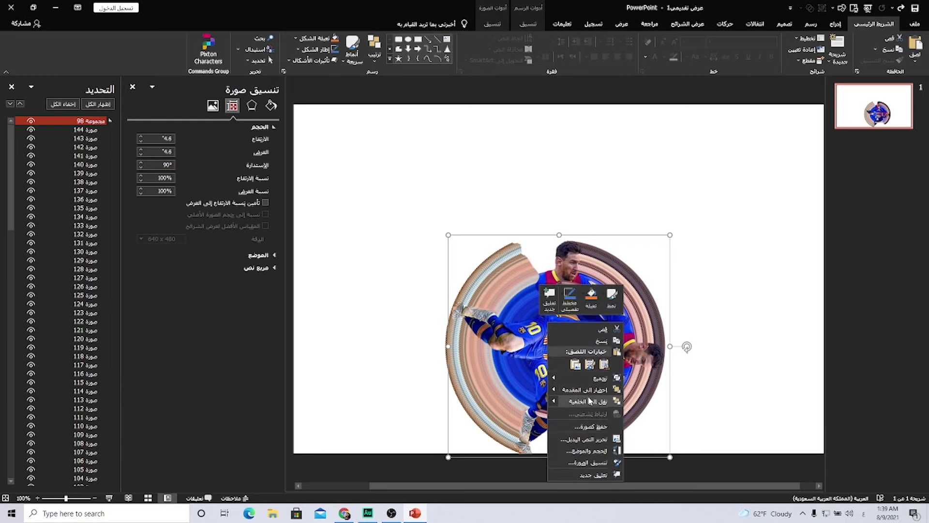
click(590, 400)
Step: Rotate the third duplicated group to 135°, send it to the back and align it with the circular trail
drag(653, 238, 653, 241)
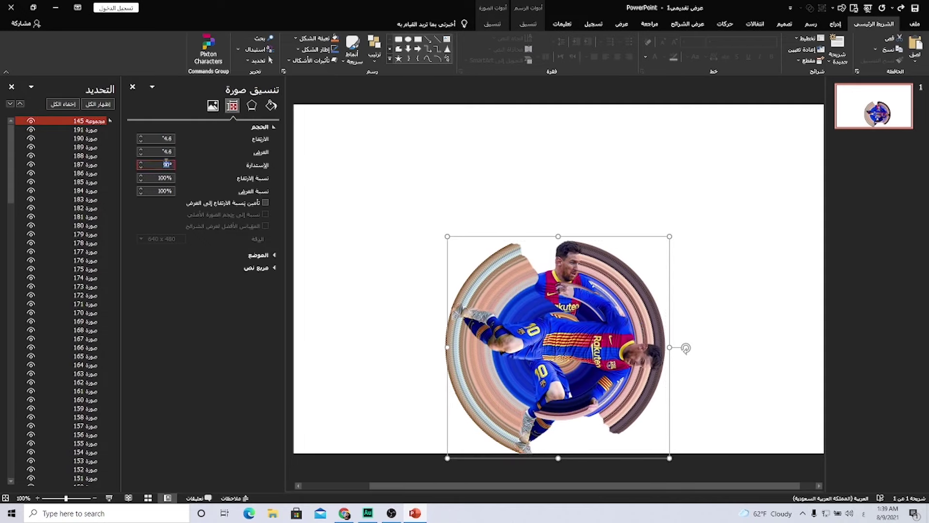
key(Tab)
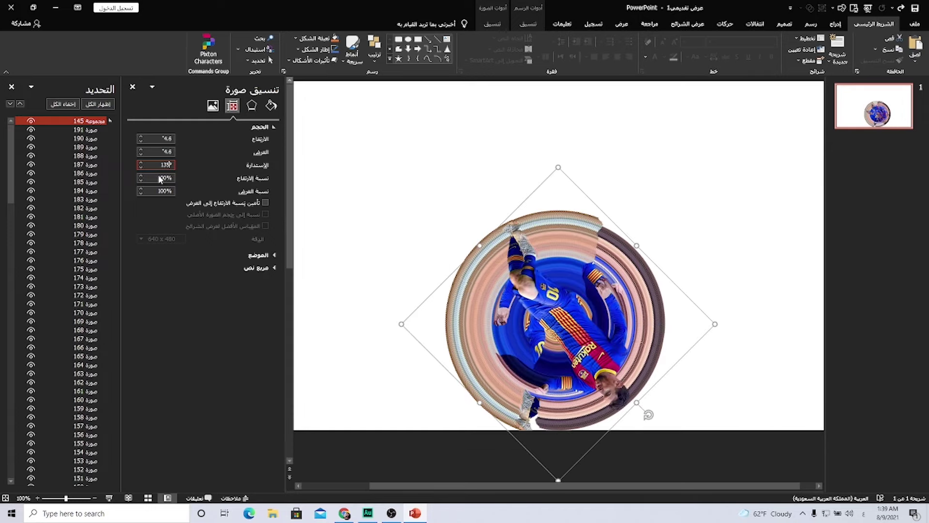
right_click(606, 379)
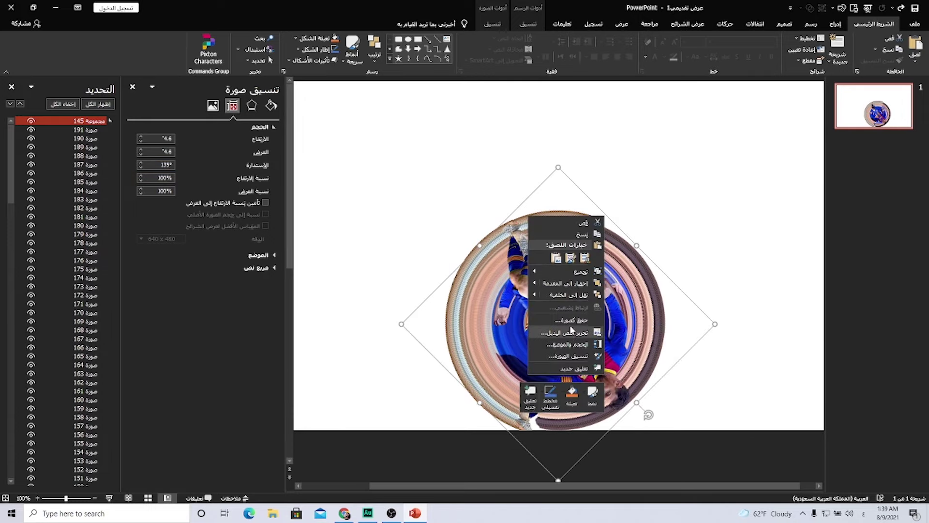
key(Escape)
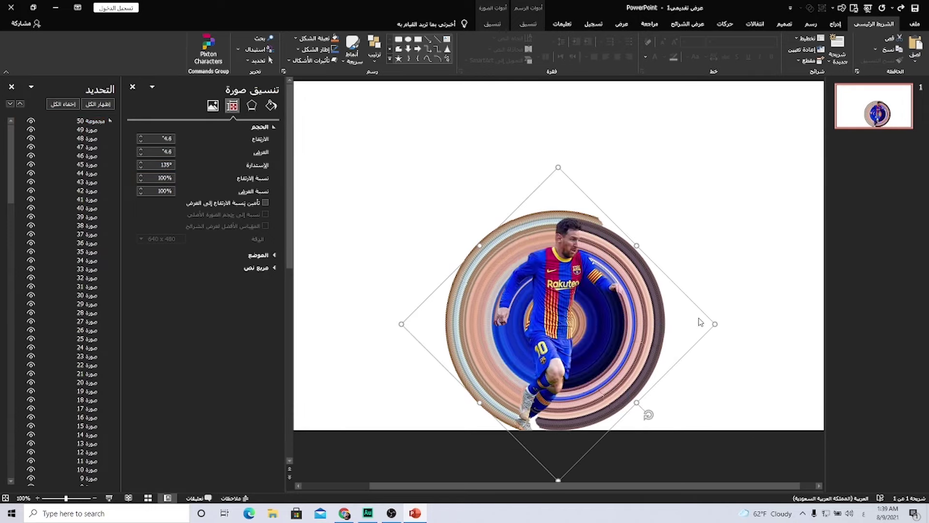
drag(704, 315, 701, 336)
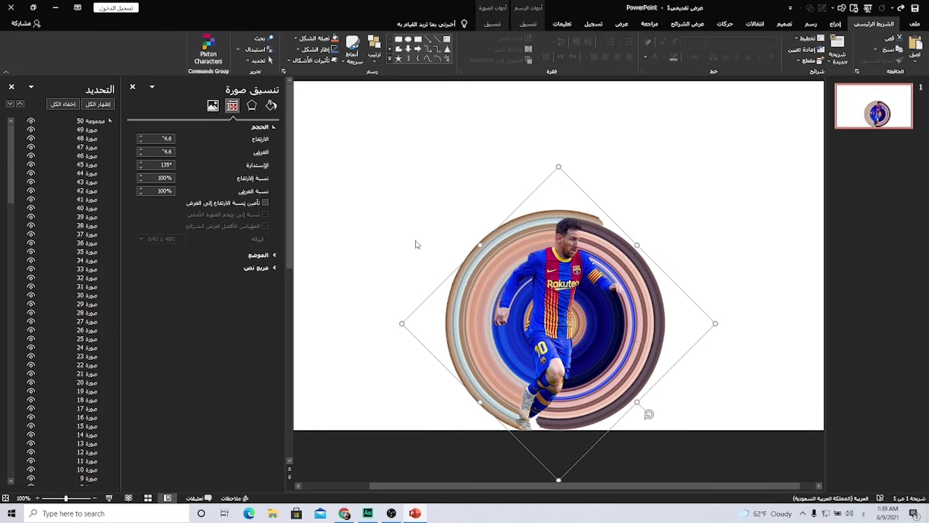
Step: Group all the rotated groups into one object and move it up to the vertical middle of the slide
key(ctrl+a)
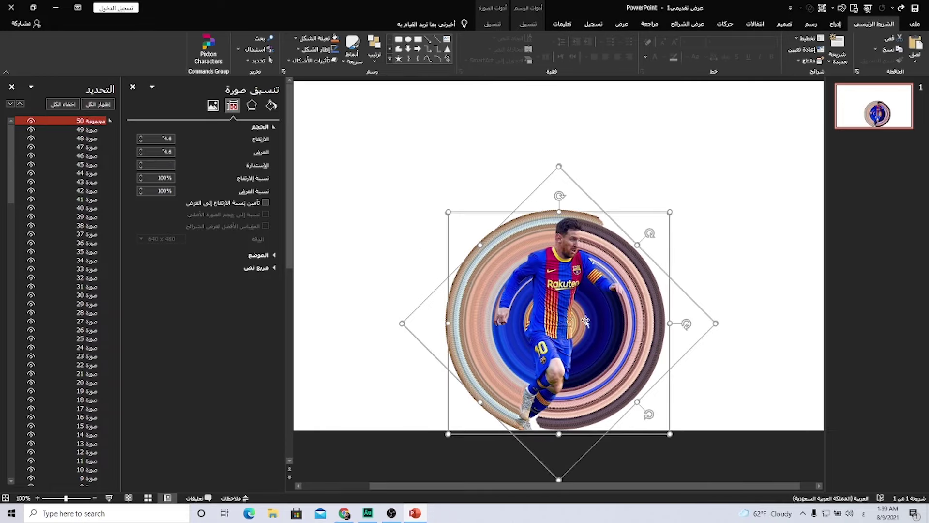
key(ctrl+g)
click(535, 215)
drag(567, 291, 565, 230)
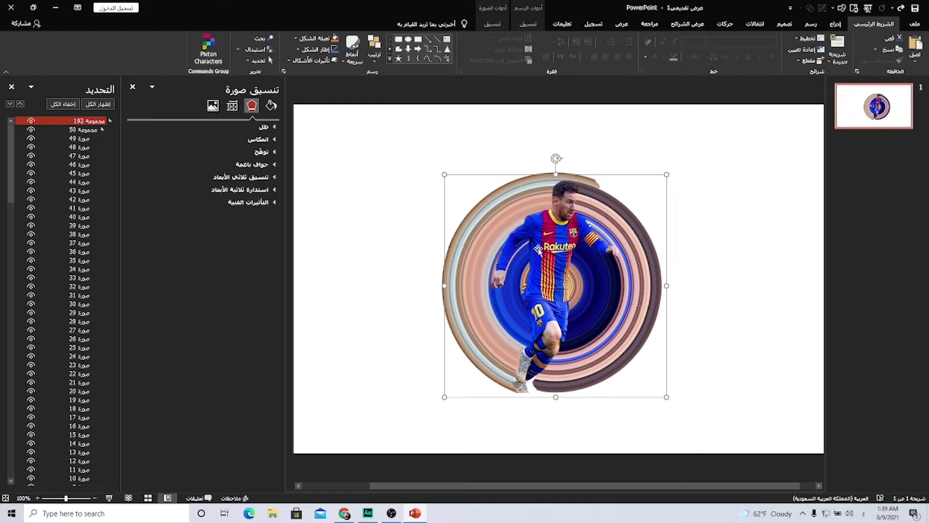
Step: Copy the circular trail group and paste it as a picture on a new blank slide 2
right_click(585, 223)
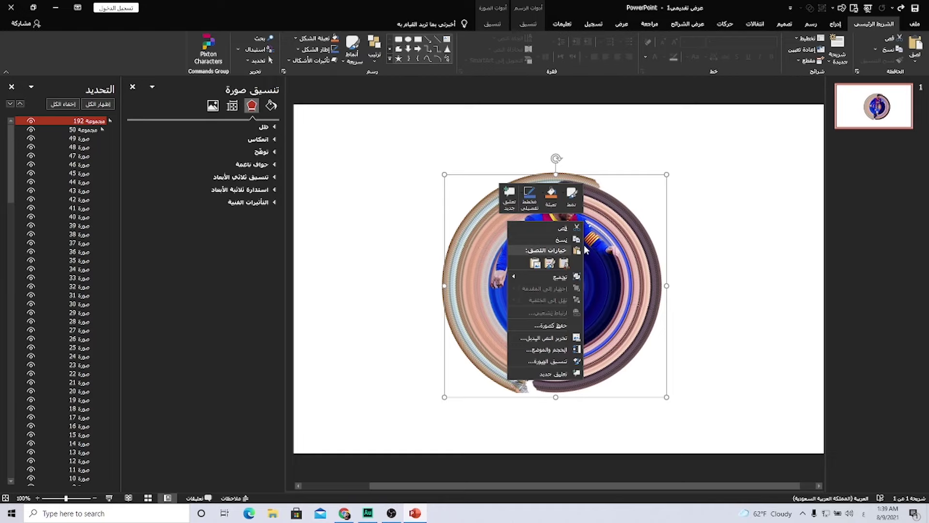
click(559, 242)
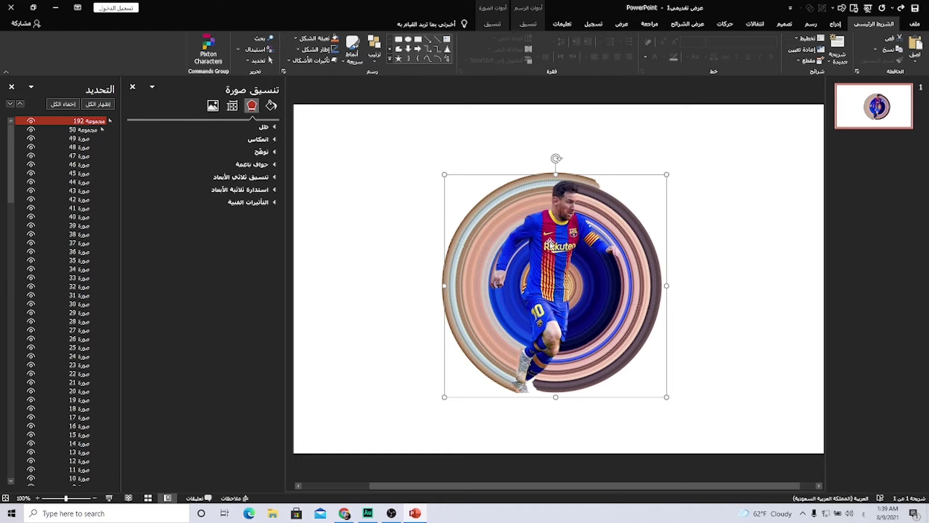
right_click(887, 108)
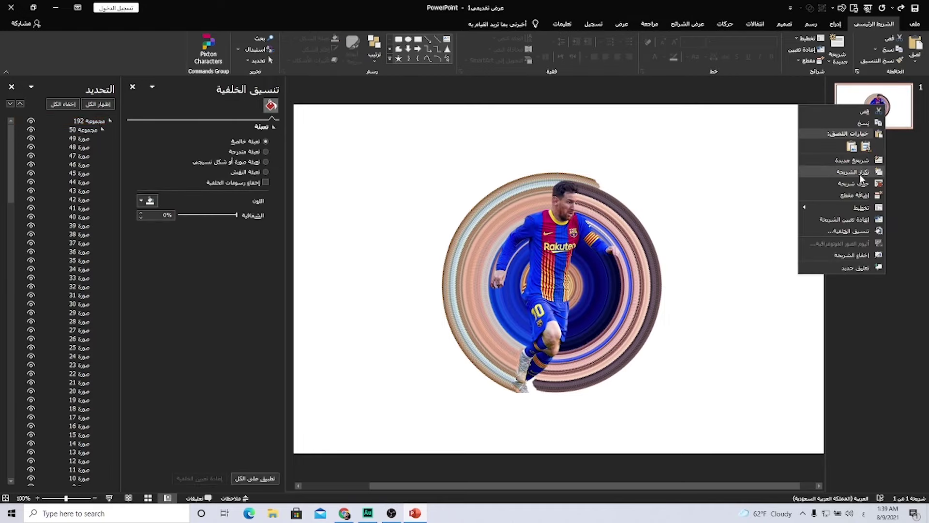
click(851, 160)
right_click(655, 174)
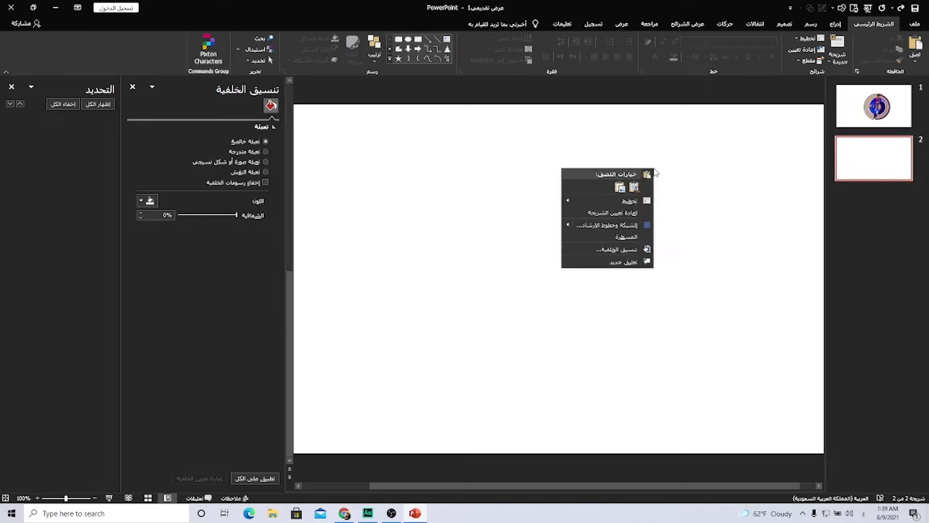
click(623, 187)
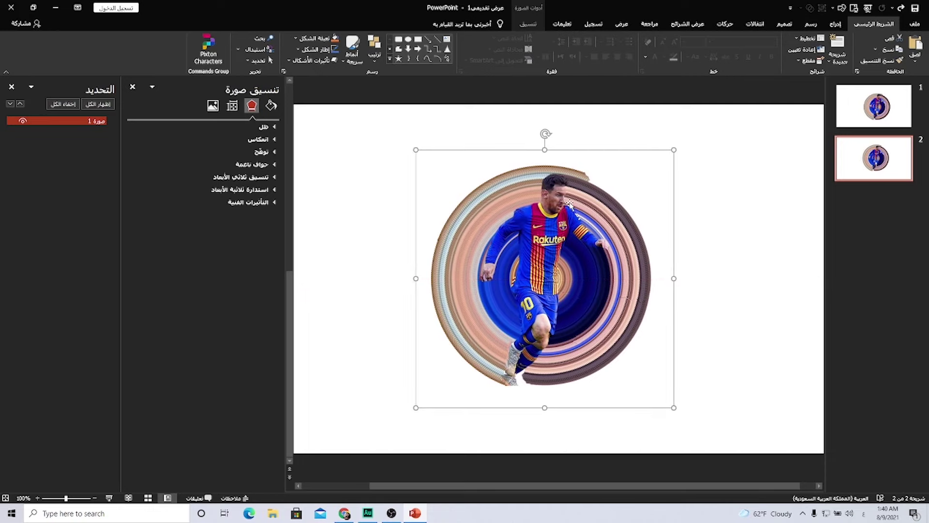
Step: Draw a scribble shape about 5.93" high and 3.76" wide over the trail's left half and remove its outline
click(836, 23)
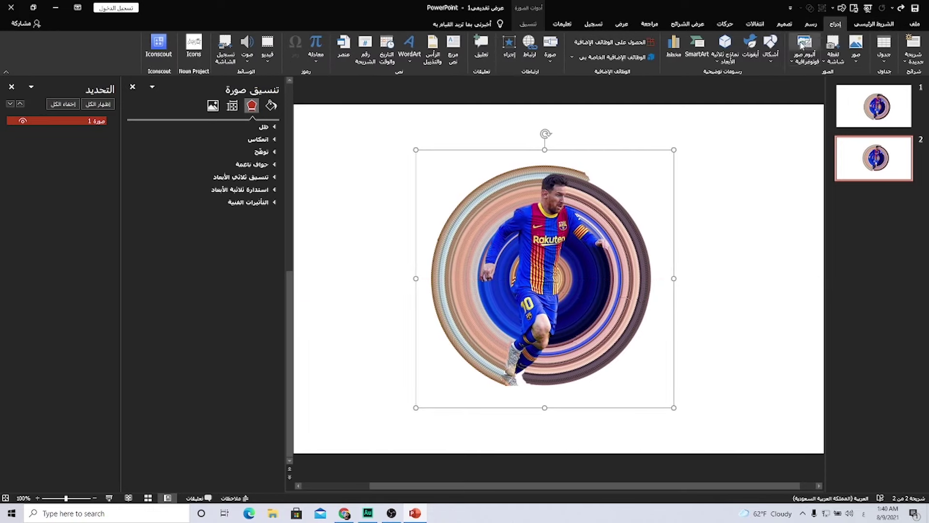
click(770, 51)
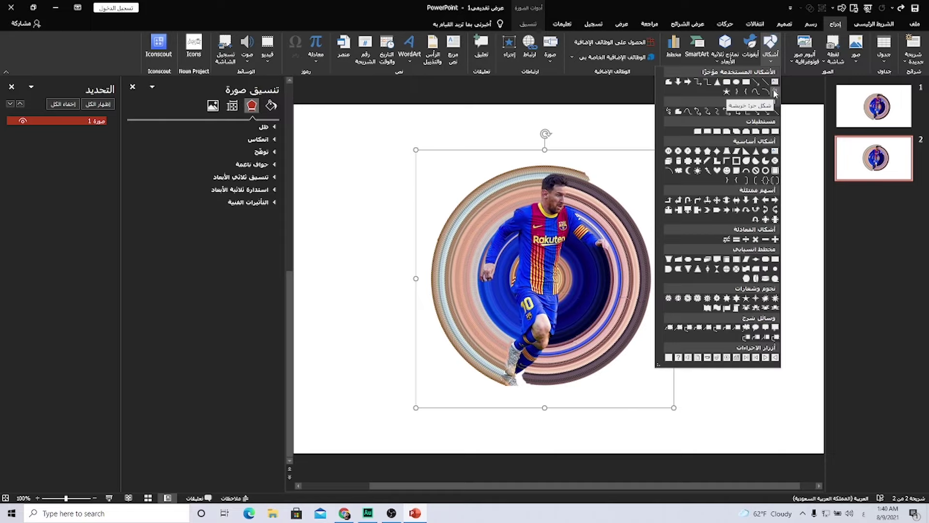
click(564, 155)
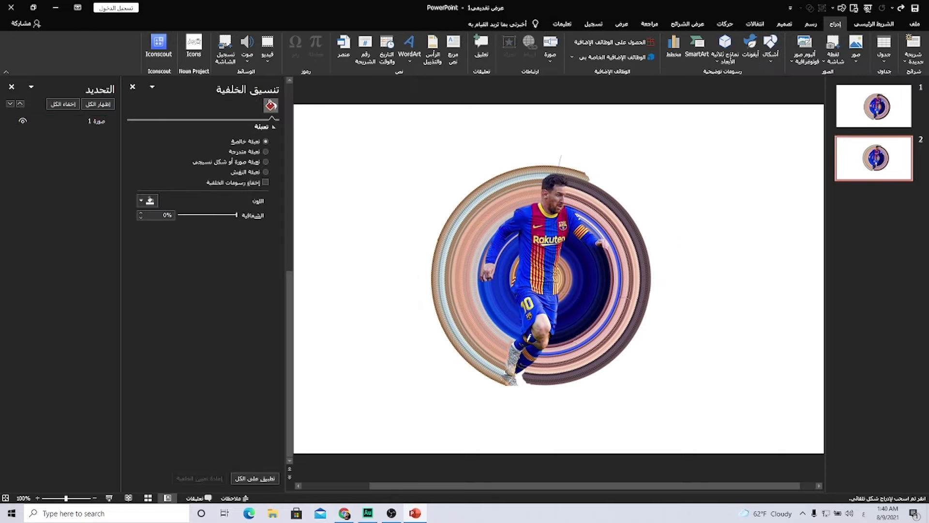
mouse_move(460, 387)
mouse_down()
mouse_move(392, 251)
mouse_move(494, 119)
mouse_move(565, 152)
mouse_up()
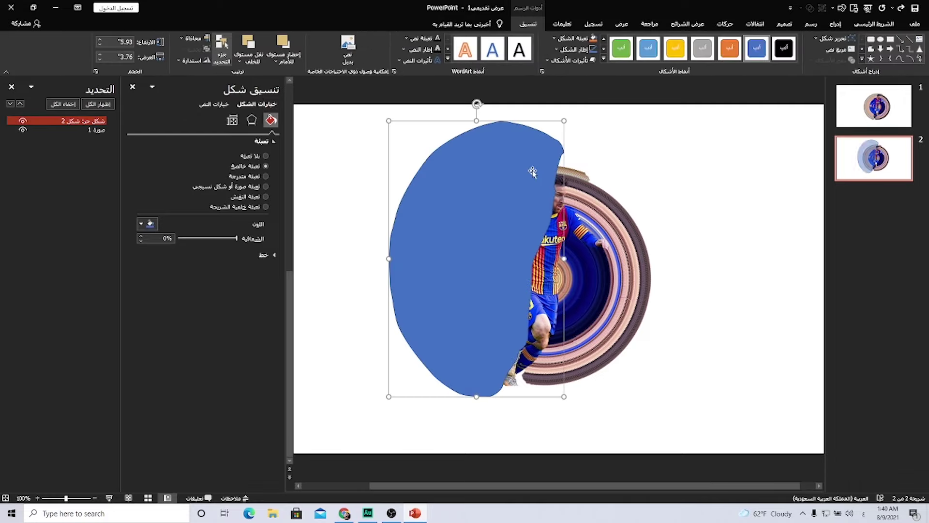
click(576, 49)
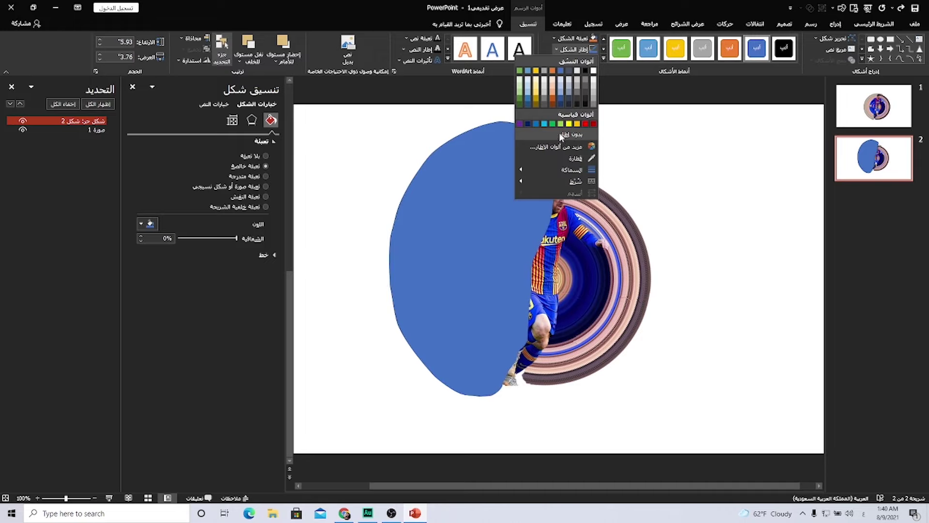
click(561, 134)
Step: Subtract the freeform shape from the trail picture on slide 2
click(605, 213)
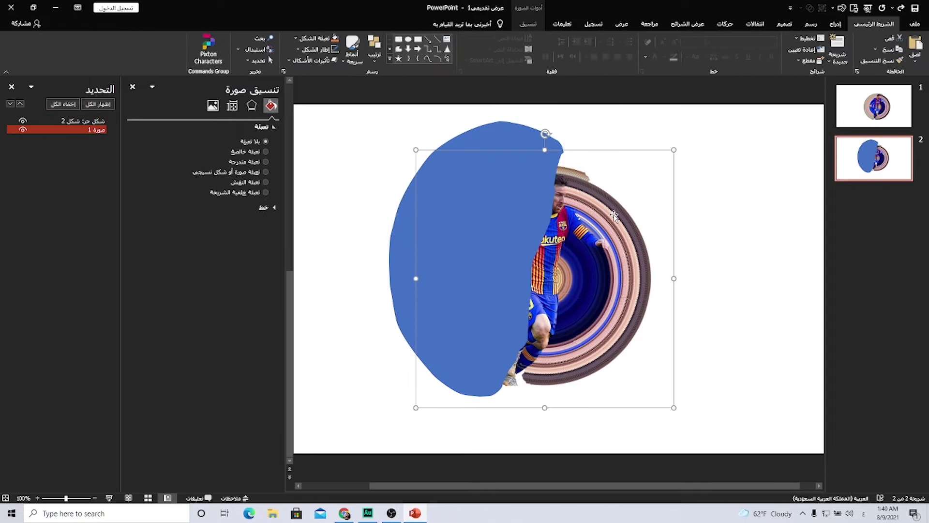
shift+click(408, 213)
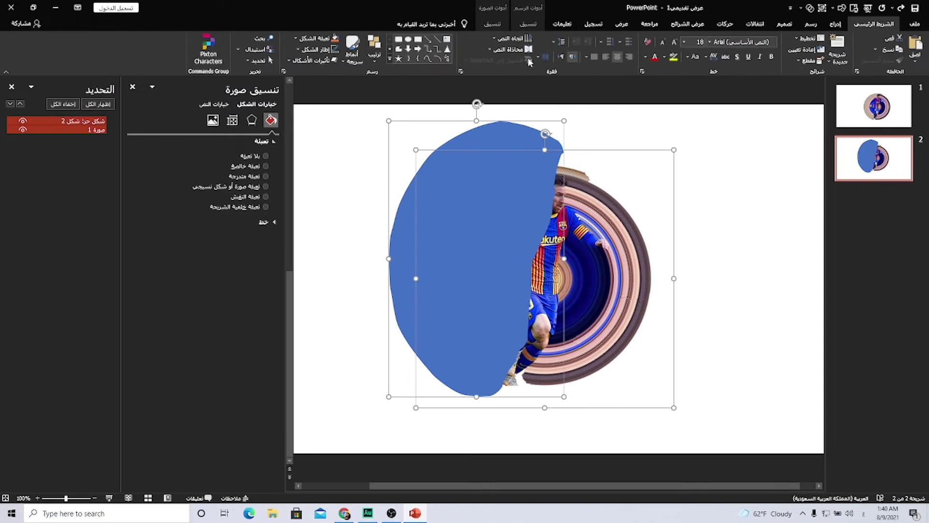
click(528, 24)
click(832, 60)
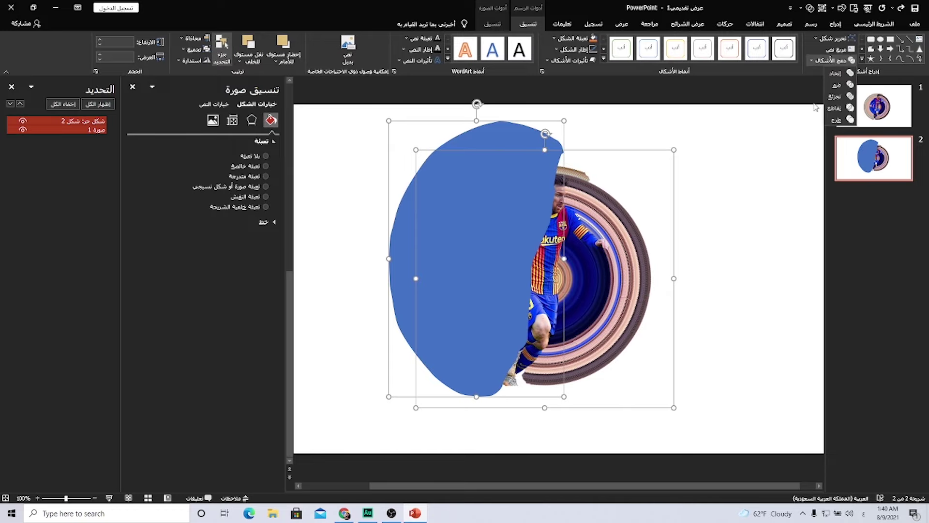
click(840, 120)
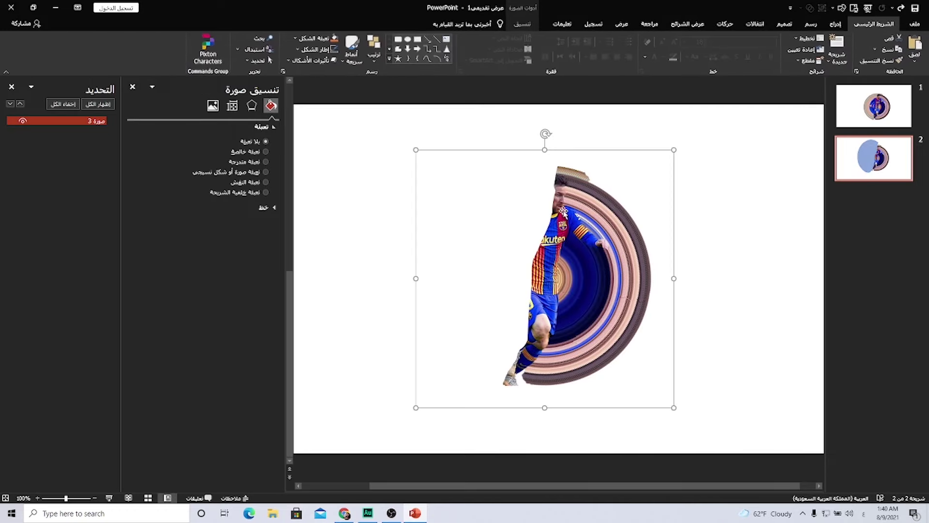
Step: Pull the front footballer صورة 49 out of the circle on slide 1 and paste a copy onto slide 2
key(ctrl+z)
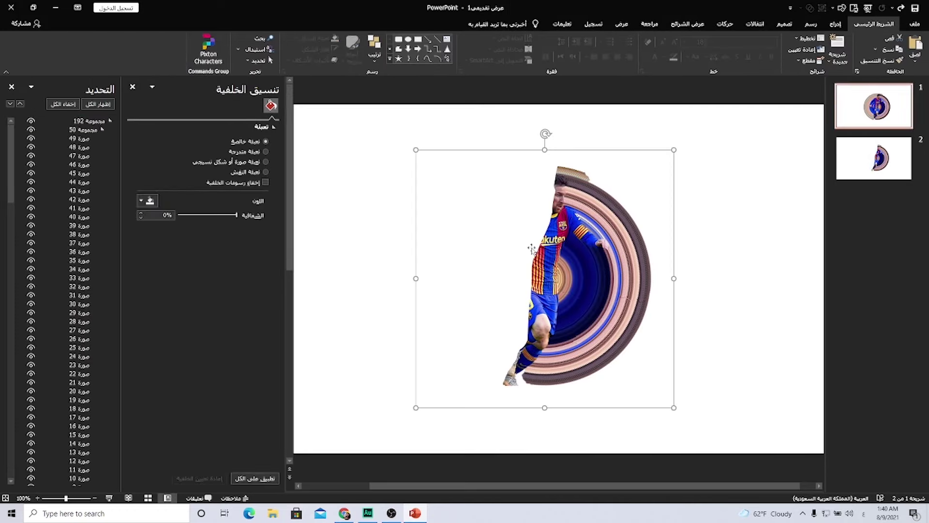
click(564, 217)
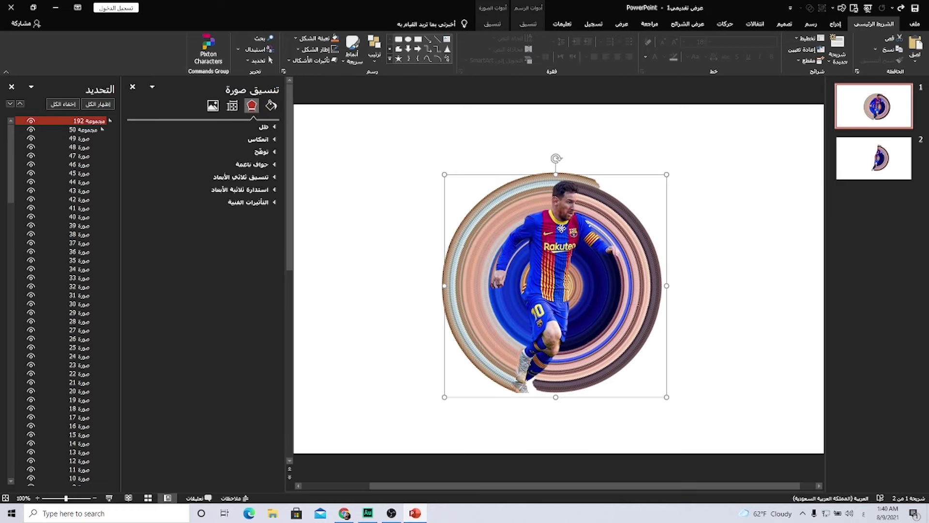
drag(564, 217, 783, 179)
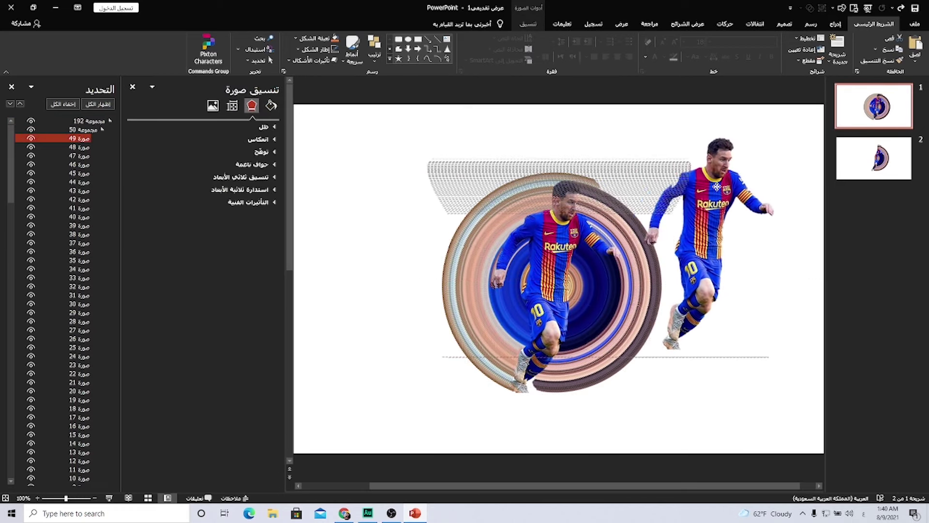
drag(717, 188, 718, 189)
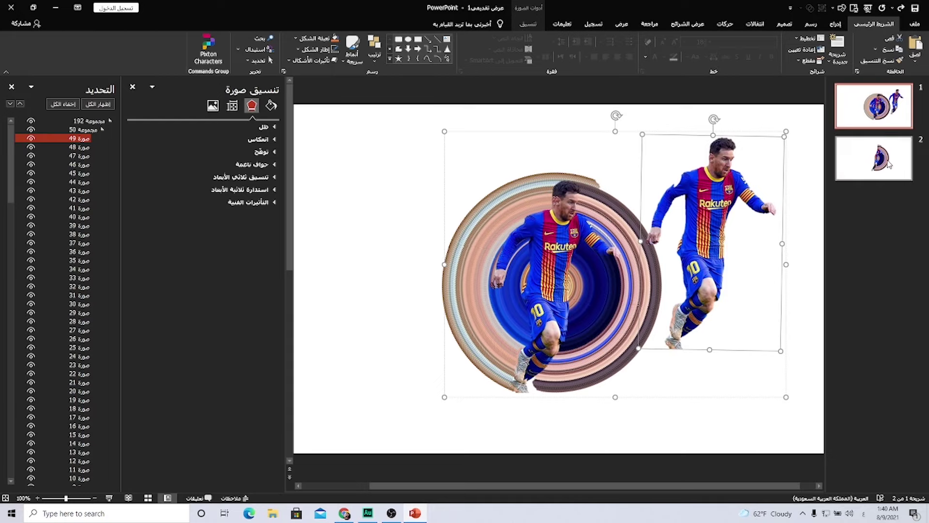
click(872, 160)
key(ctrl+v)
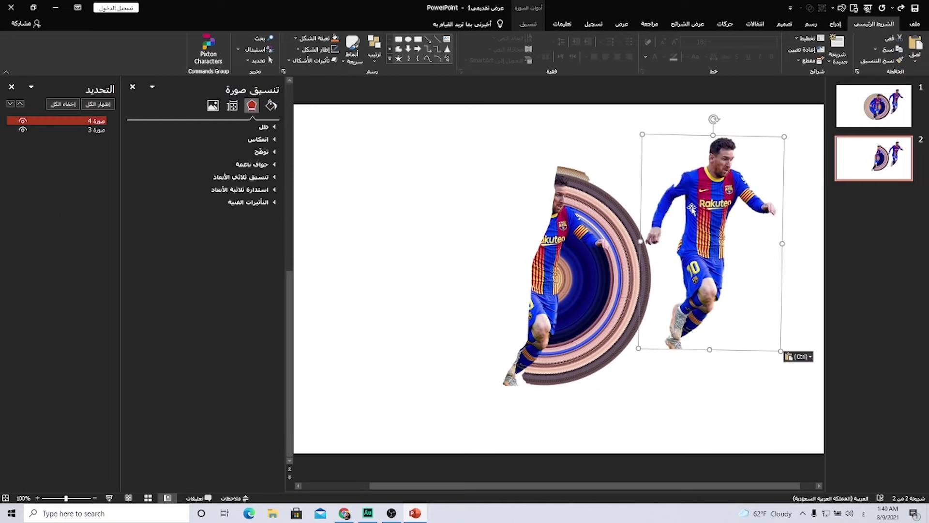
Step: Align the pasted footballer over the cut figure on the half-circle trail and close the selection list
drag(743, 176, 548, 222)
click(644, 203)
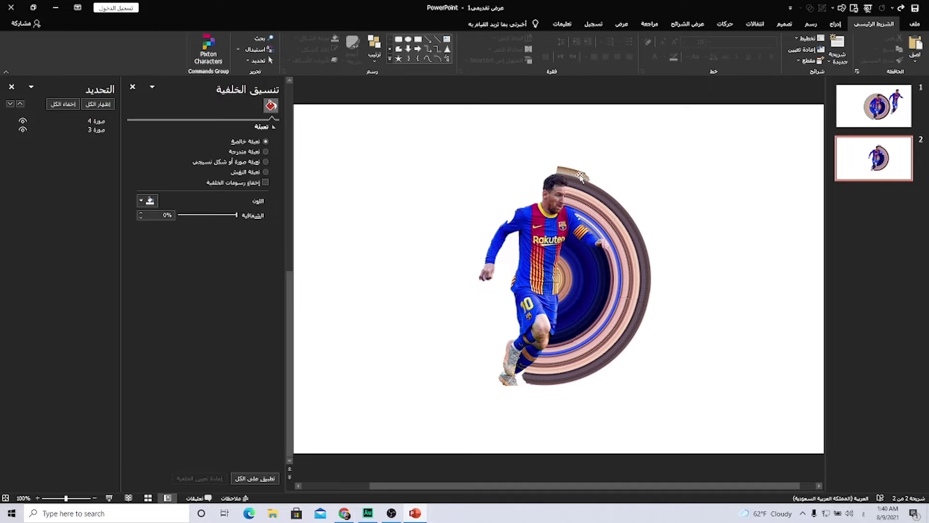
click(11, 87)
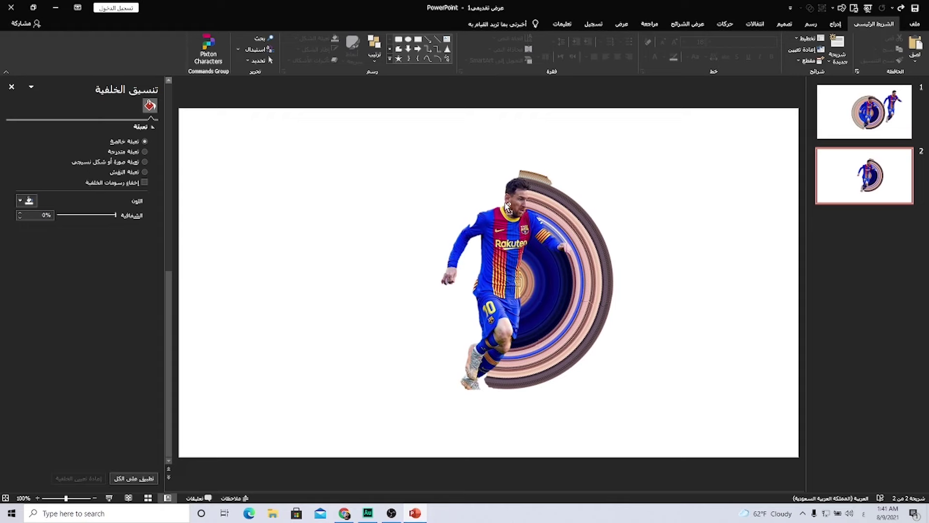
Step: Restore the missing sleeve badge on the footballer picture by marking it as an area to keep in Remove Background, and keep the changes
scroll(507, 207, up, 10)
scroll(641, 226, up, 3)
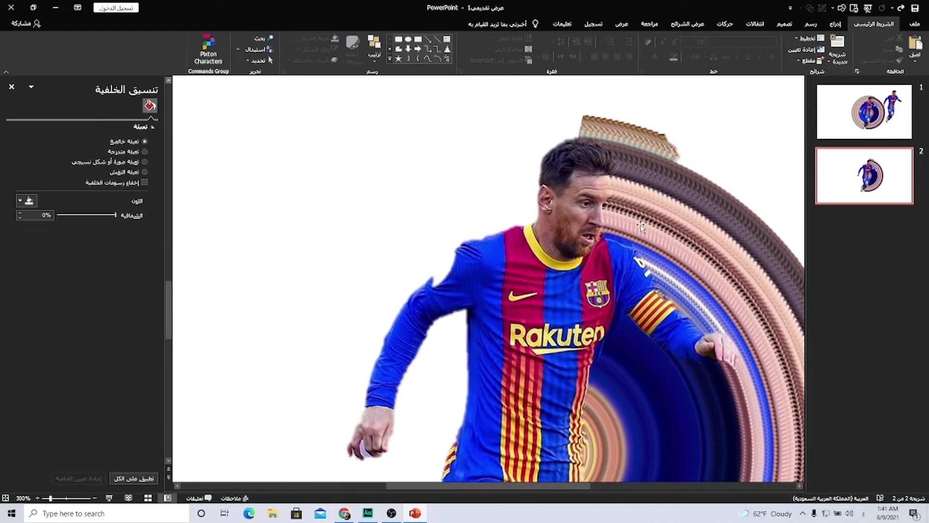
scroll(641, 226, up, 1)
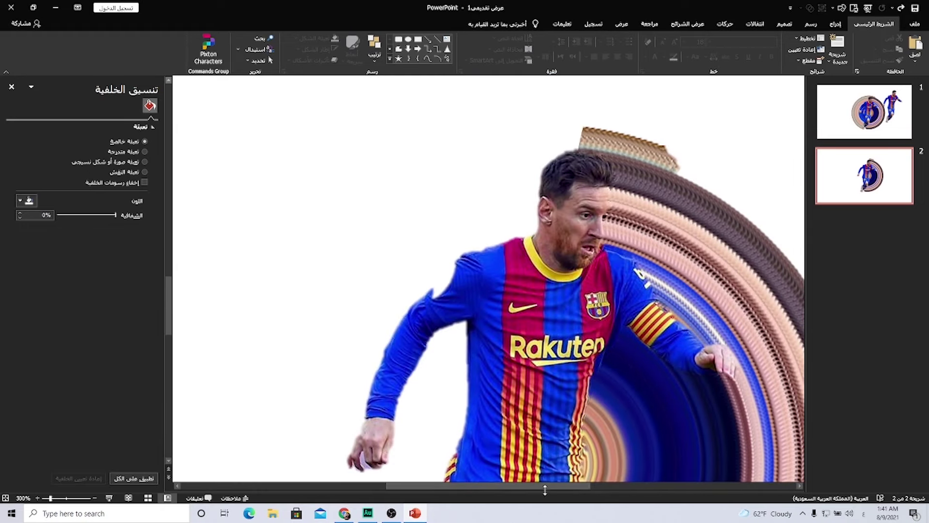
drag(545, 484, 636, 485)
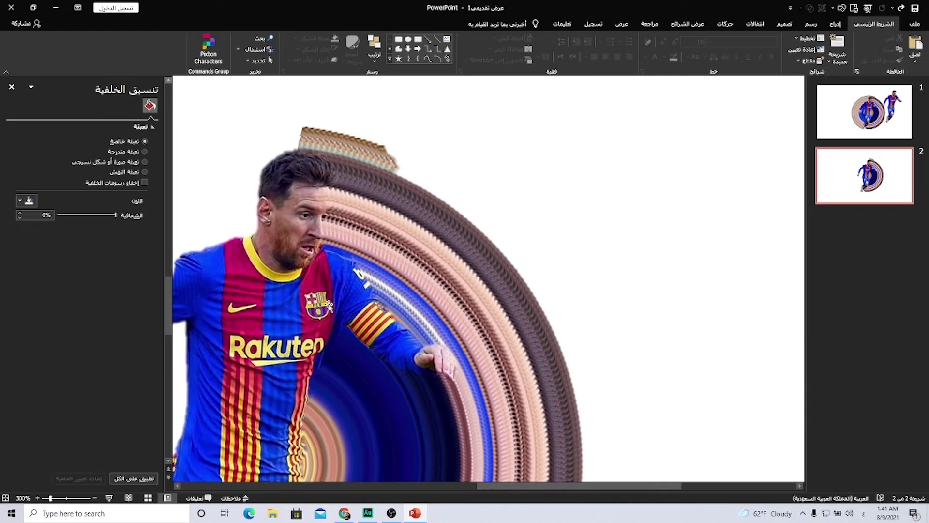
drag(511, 488, 471, 484)
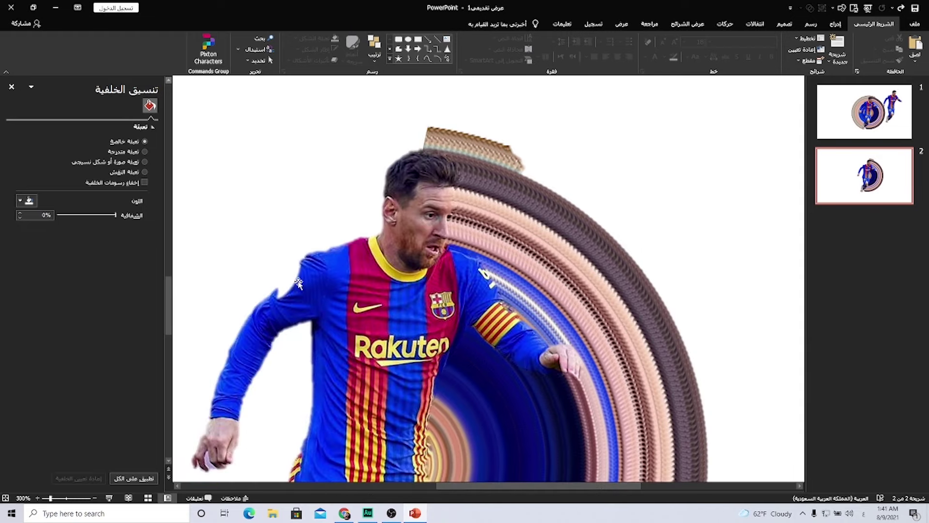
click(332, 281)
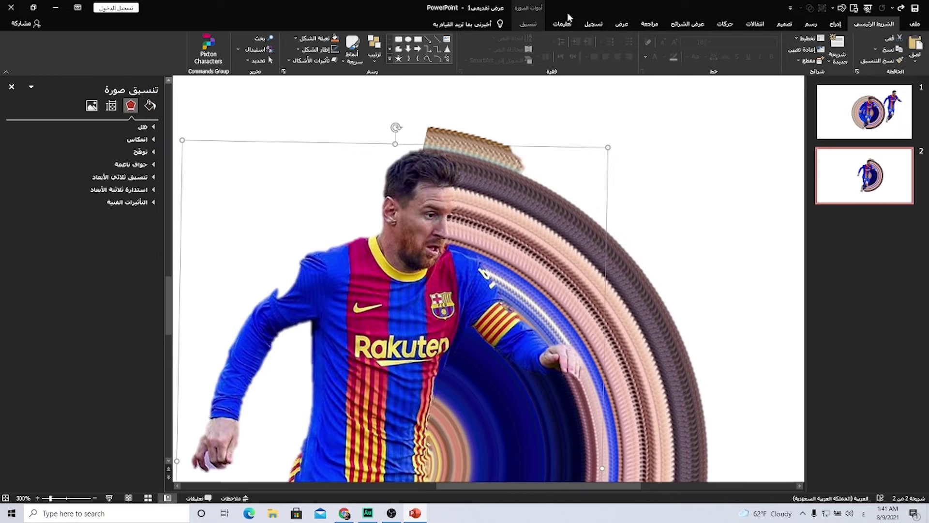
click(528, 24)
click(910, 48)
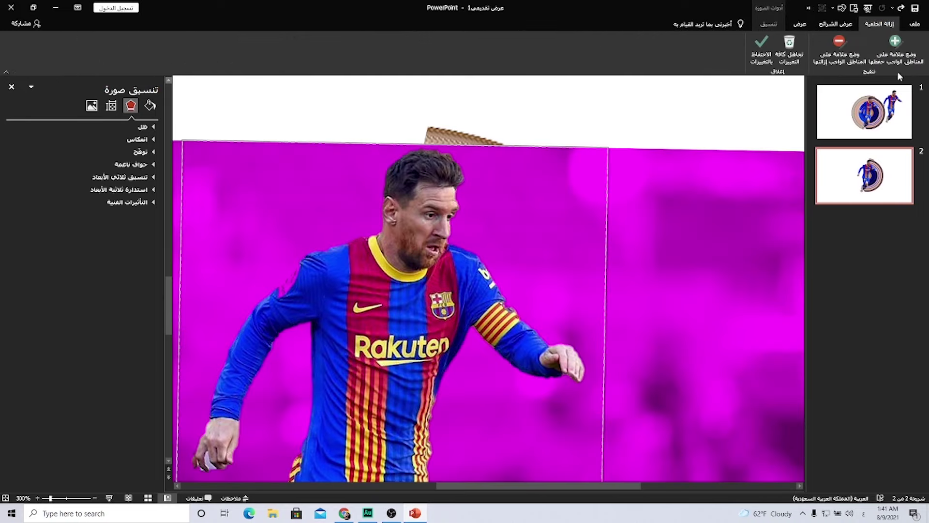
click(897, 55)
drag(298, 269, 289, 279)
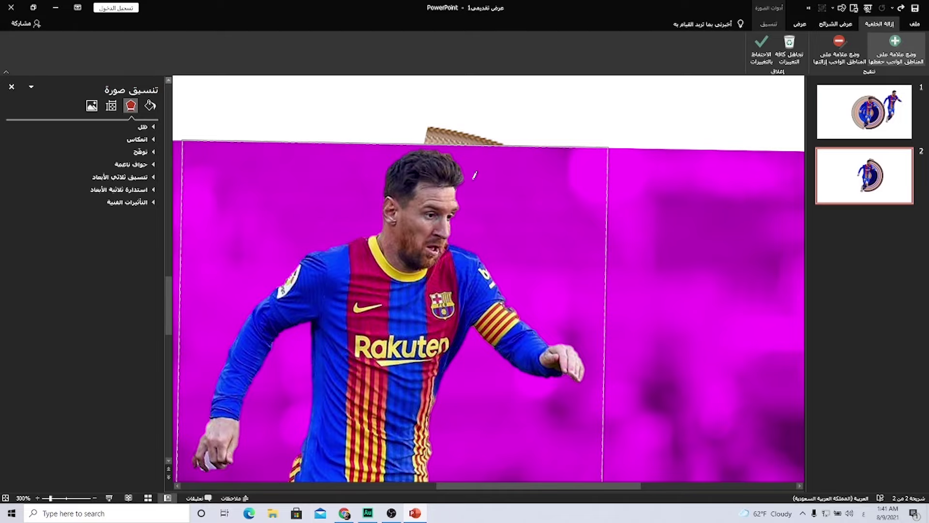
click(761, 47)
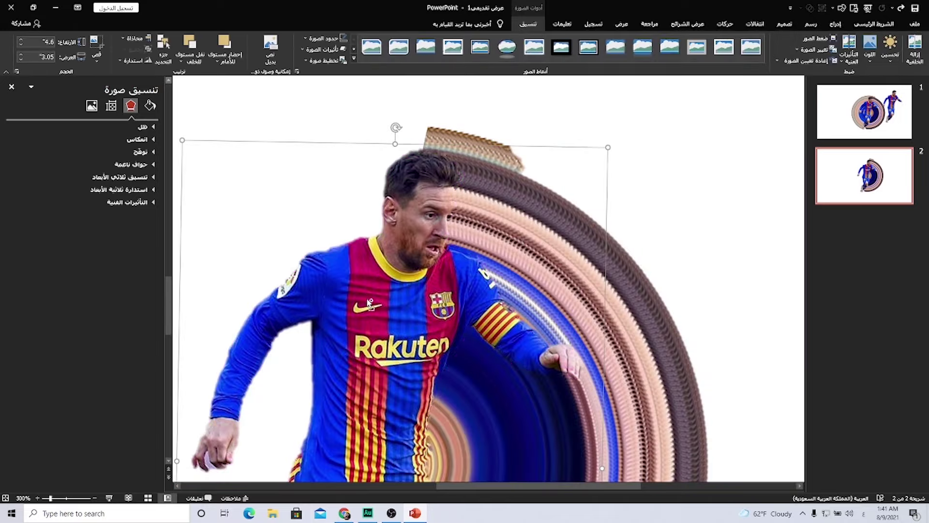
Step: Draw a rectangle about 0.35" high and 0.92" wide over the stray brown strip above the trail and tilt it to match the arc
ctrl+scroll(370, 304, down, 5)
ctrl+scroll(496, 317, up, 8)
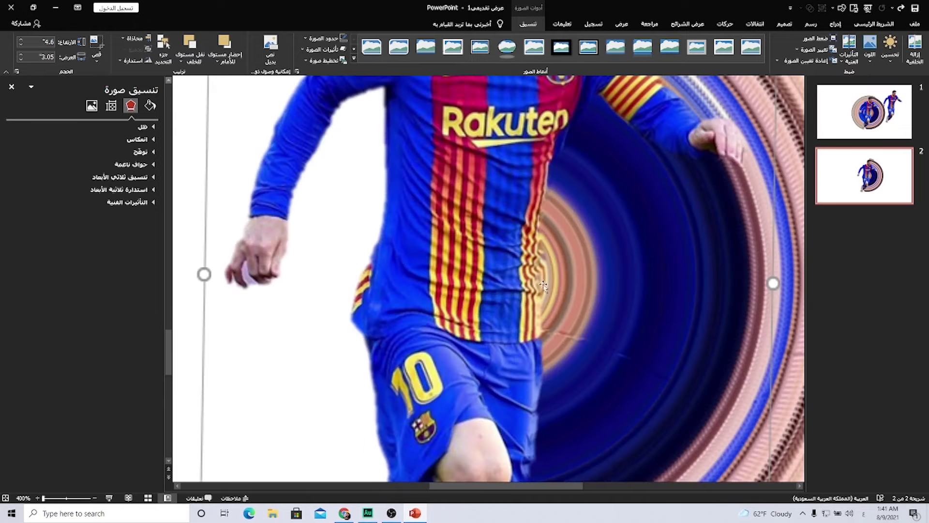
scroll(544, 285, up, 6)
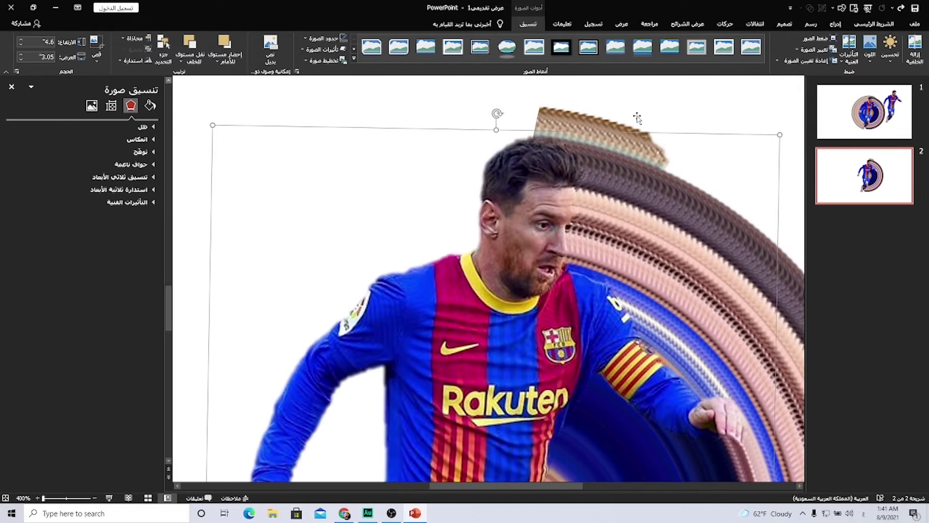
click(646, 101)
scroll(649, 229, up, 2)
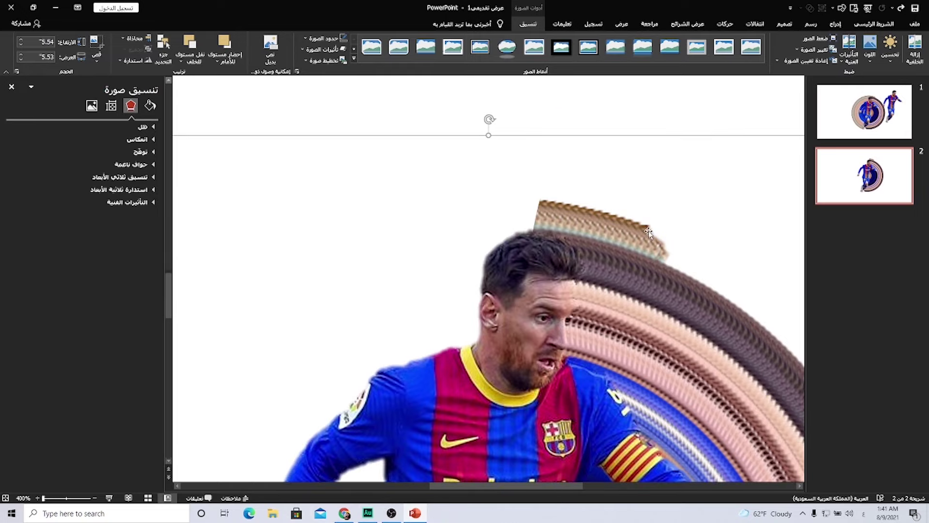
click(836, 24)
click(772, 53)
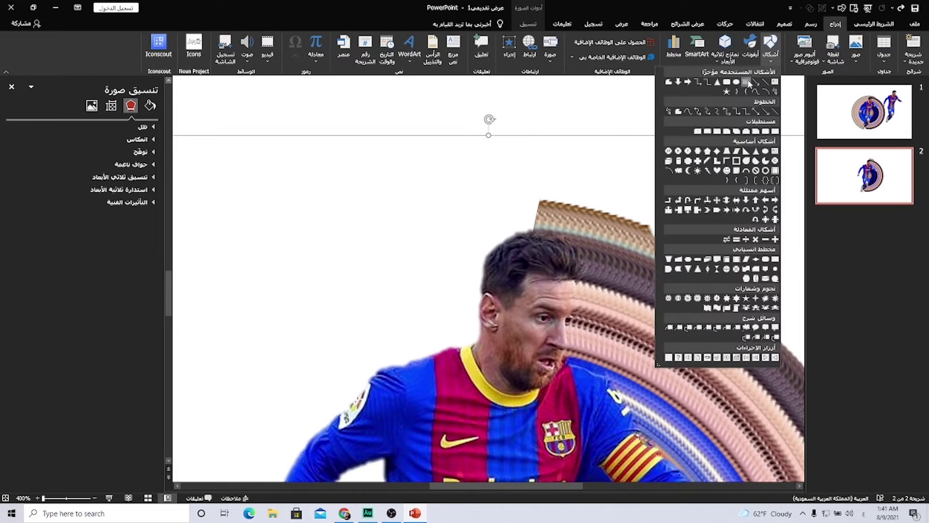
click(749, 83)
drag(523, 180, 695, 246)
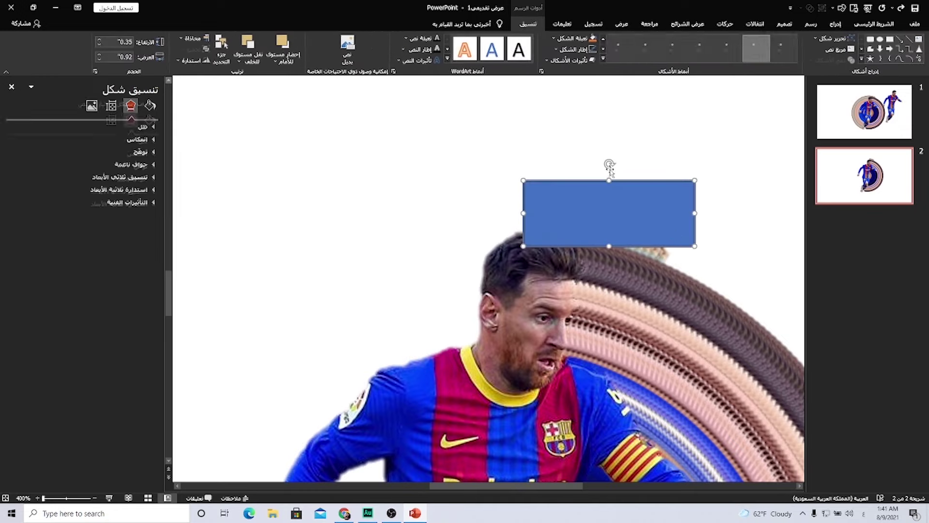
drag(608, 163, 624, 163)
drag(614, 216, 608, 214)
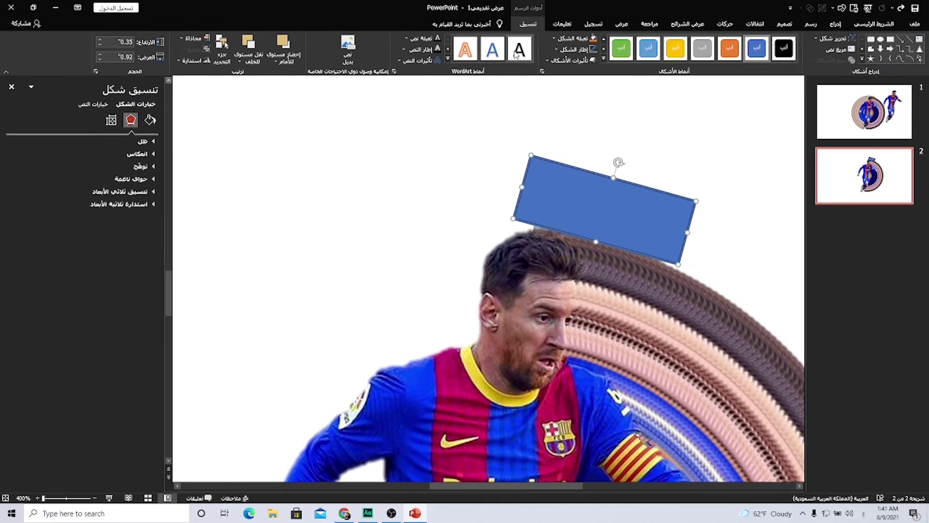
Step: Edit the tilted rectangle's points so both lower corners meet the trail's outer edge
click(576, 38)
click(598, 200)
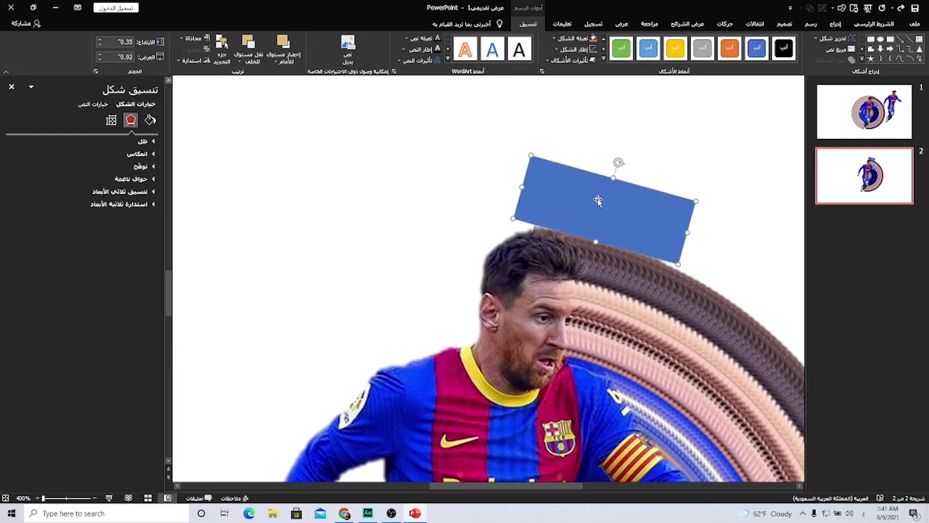
right_click(599, 201)
click(570, 267)
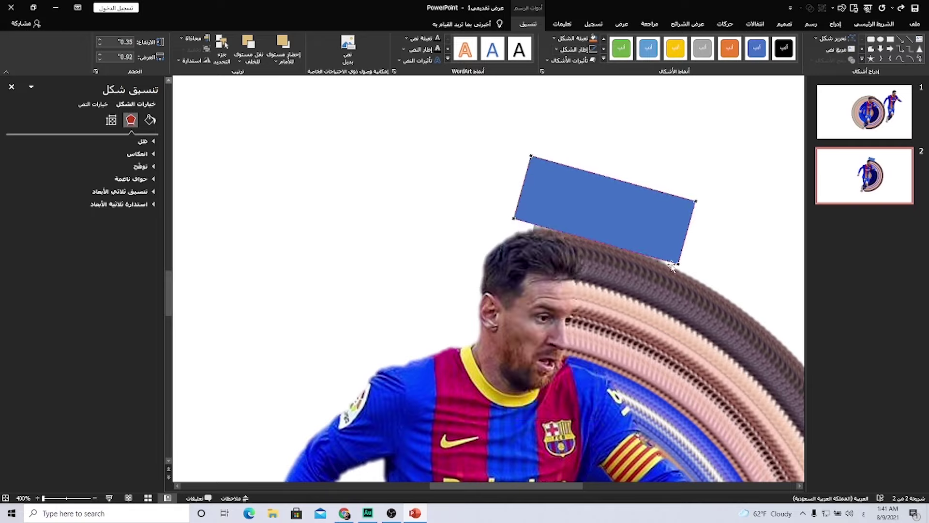
drag(678, 264, 679, 267)
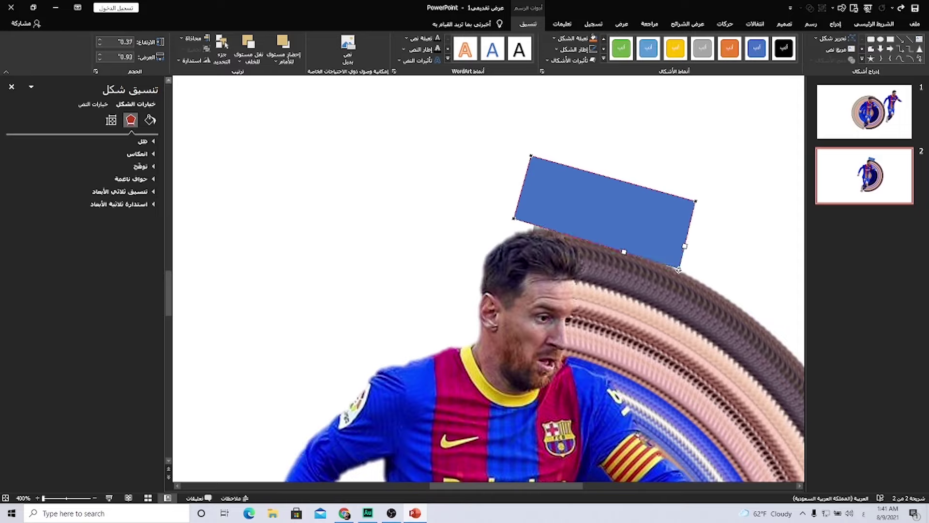
drag(514, 219, 512, 224)
Step: Set the rectangle's fill transparency to 30% and bend its lower edge along the trail's curve
click(150, 120)
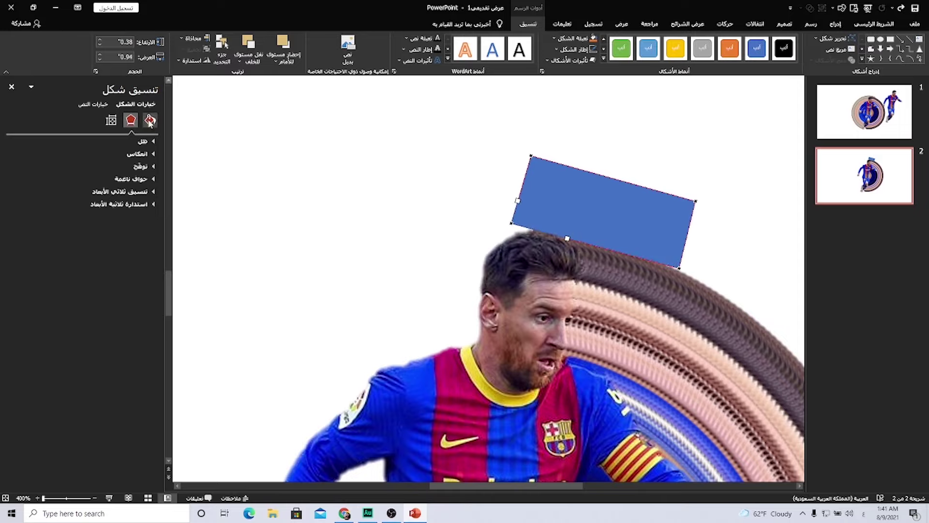
drag(118, 238, 99, 235)
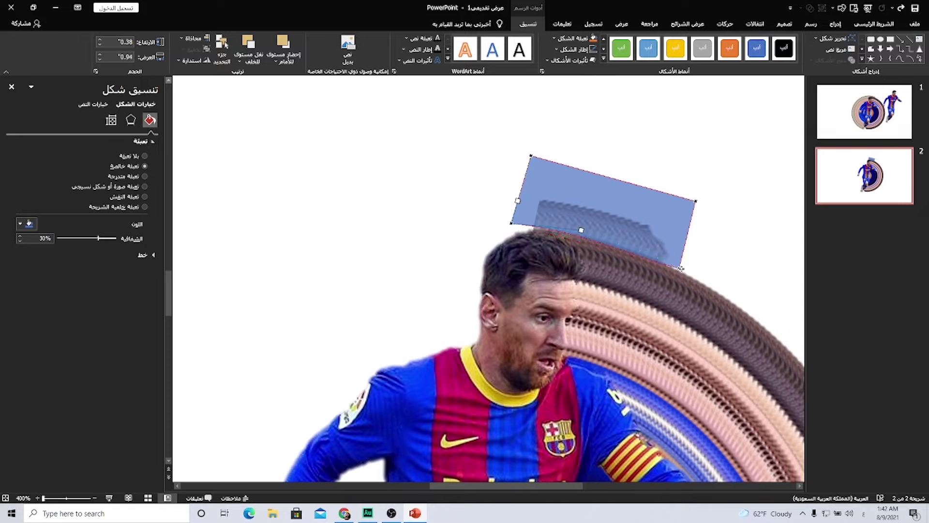
click(628, 245)
Step: Subtract the semi-transparent shape from the half-circle trail picture to cut off the stray strip
click(703, 287)
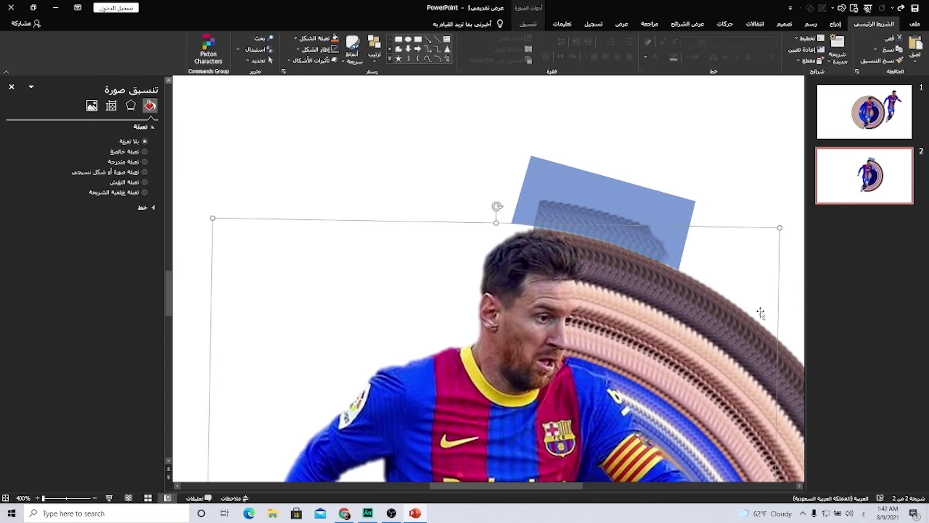
click(803, 368)
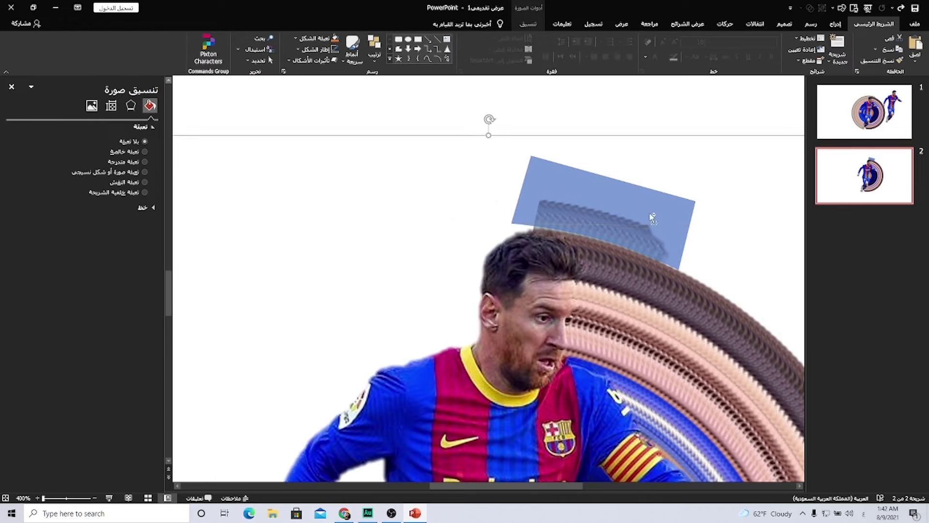
click(671, 200)
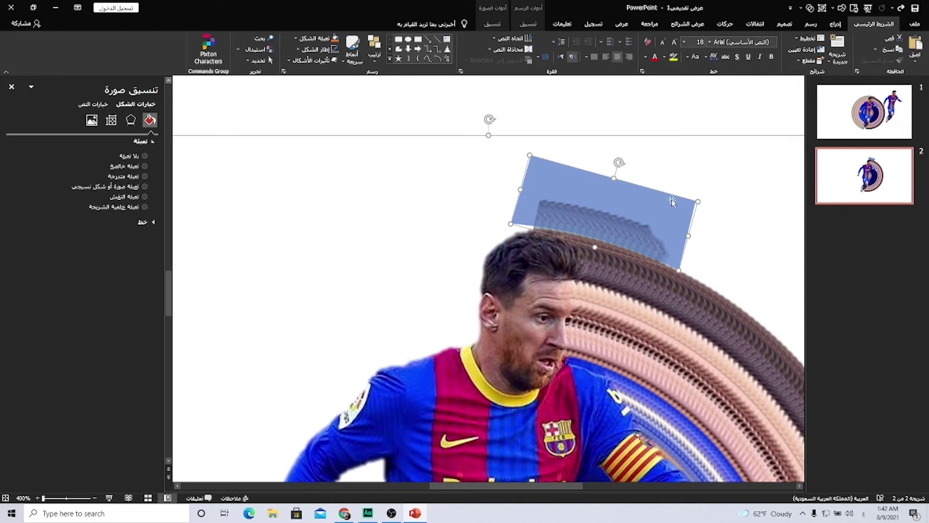
click(527, 25)
click(810, 59)
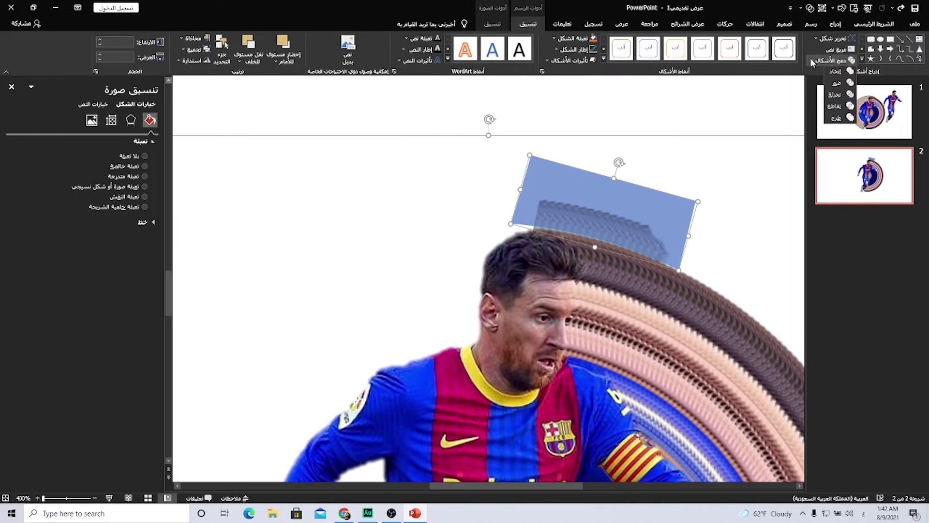
click(833, 121)
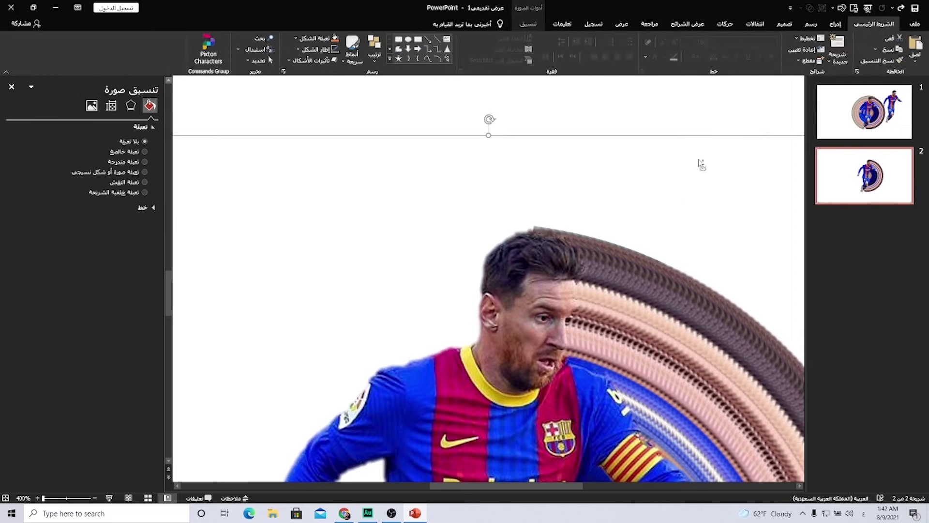
Step: Duplicate the trimmed half-circle trail picture and place the copy beside the original, clear of the footballer
scroll(697, 167, down, 5)
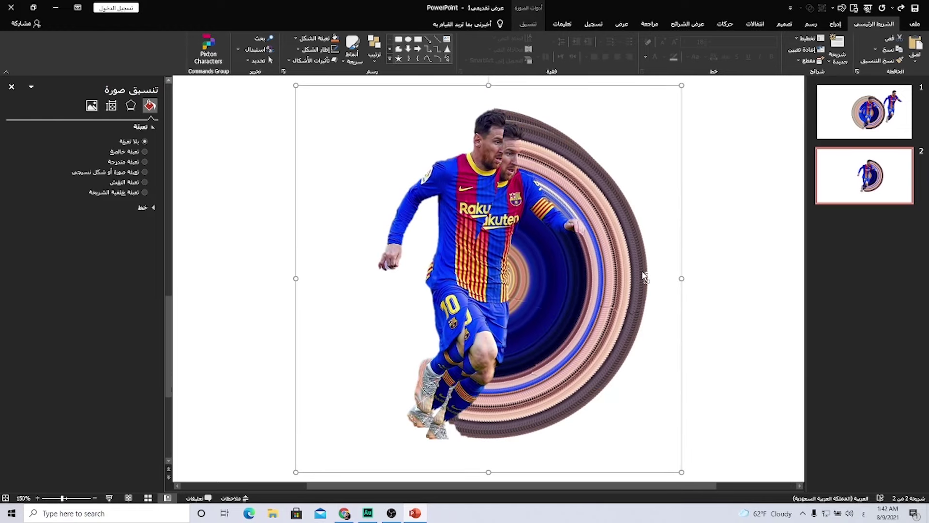
drag(644, 277, 731, 337)
scroll(647, 384, down, 2)
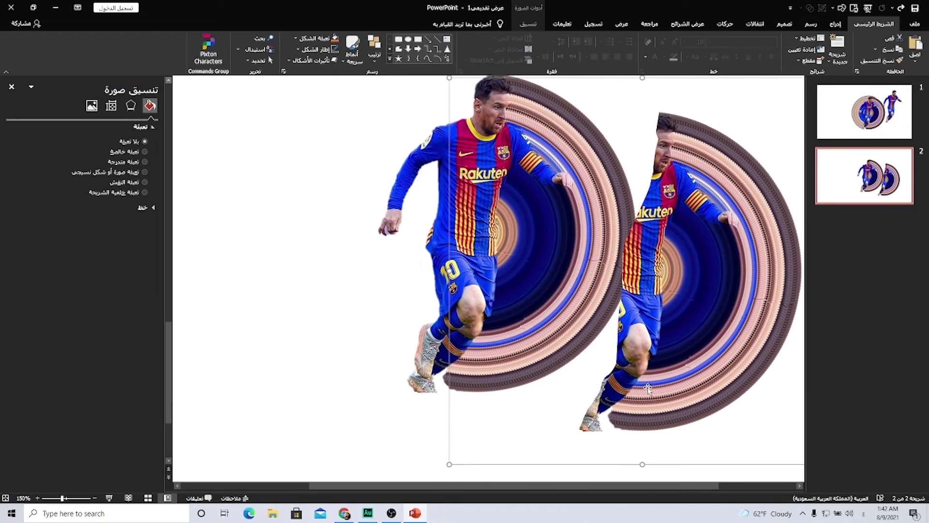
drag(626, 387, 643, 406)
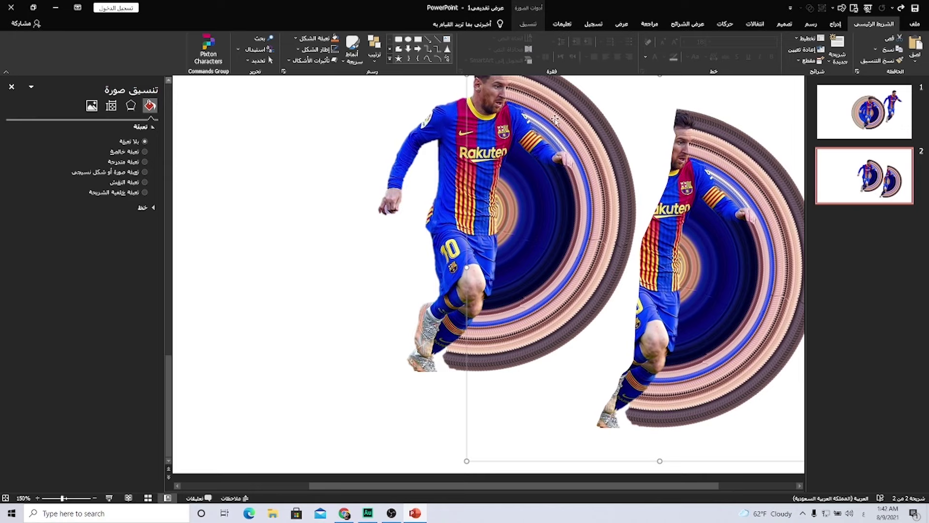
Step: Draw a rectangle about 0.54" high and 0.25" wide over the lower outer bands of the copied trail and remove its outline
click(836, 23)
click(771, 47)
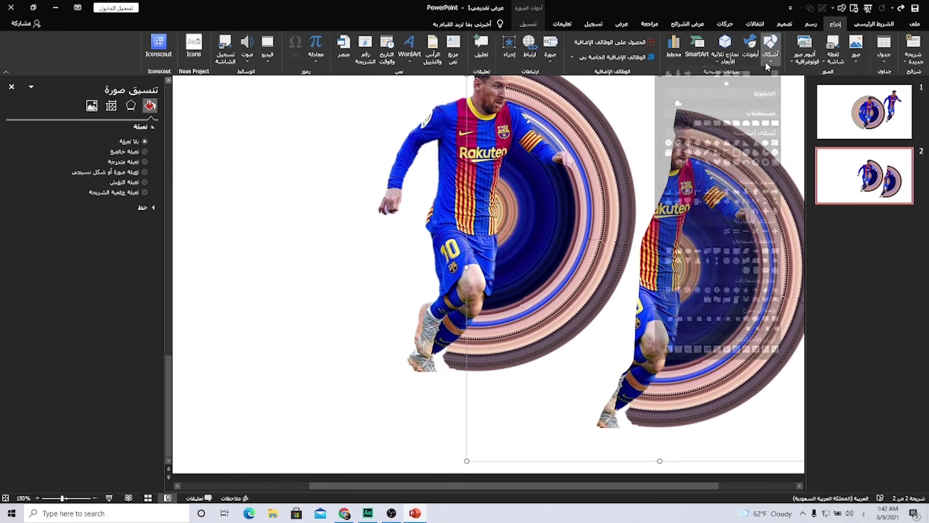
click(746, 83)
drag(653, 388, 670, 427)
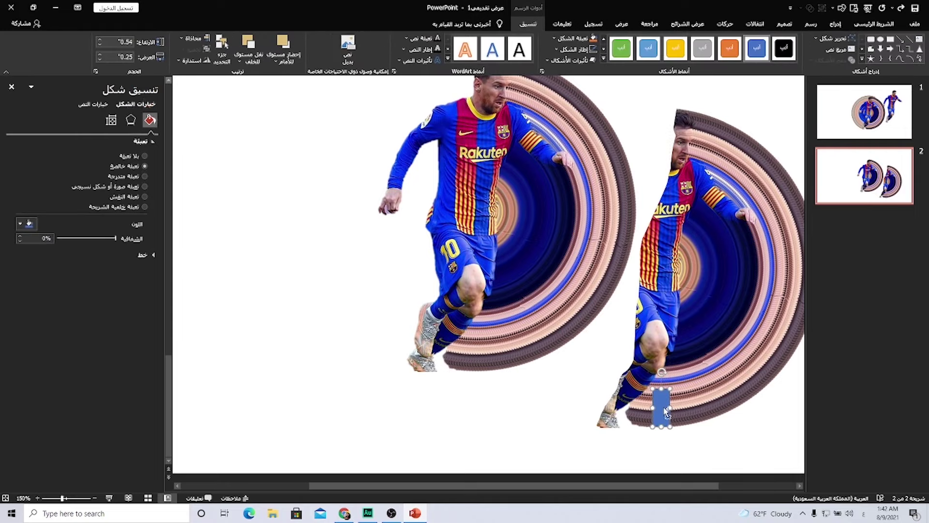
scroll(666, 414, up, 5)
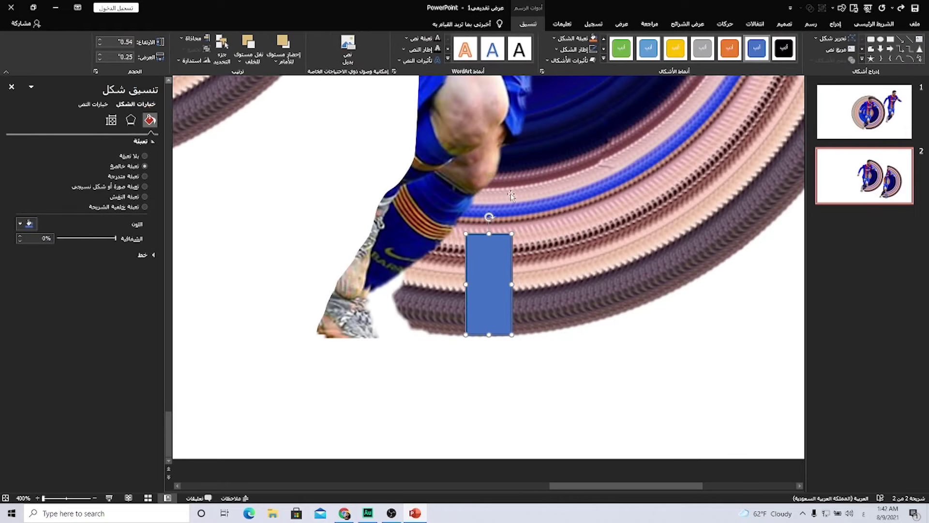
click(578, 49)
click(554, 133)
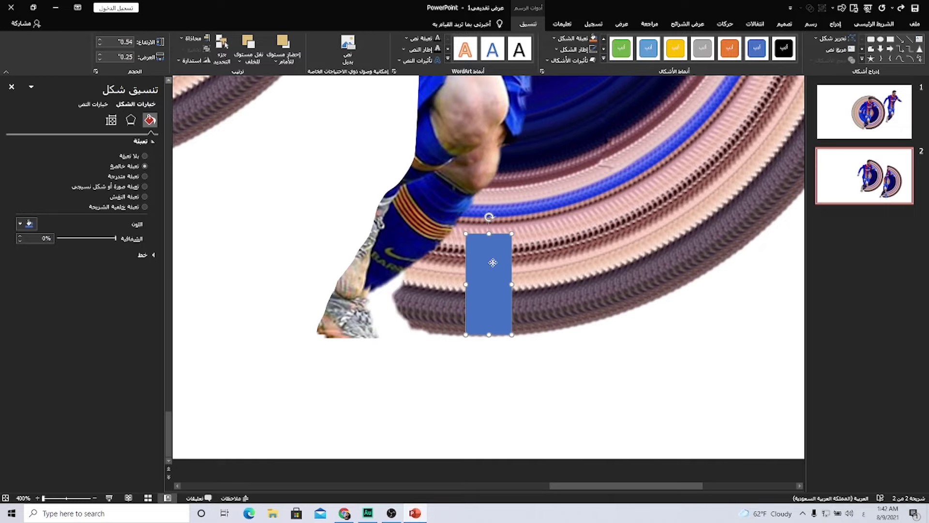
Step: Edit the small rectangle's points so its lower edge follows the outer curve of the copied trail
drag(491, 264, 491, 264)
right_click(491, 265)
click(503, 336)
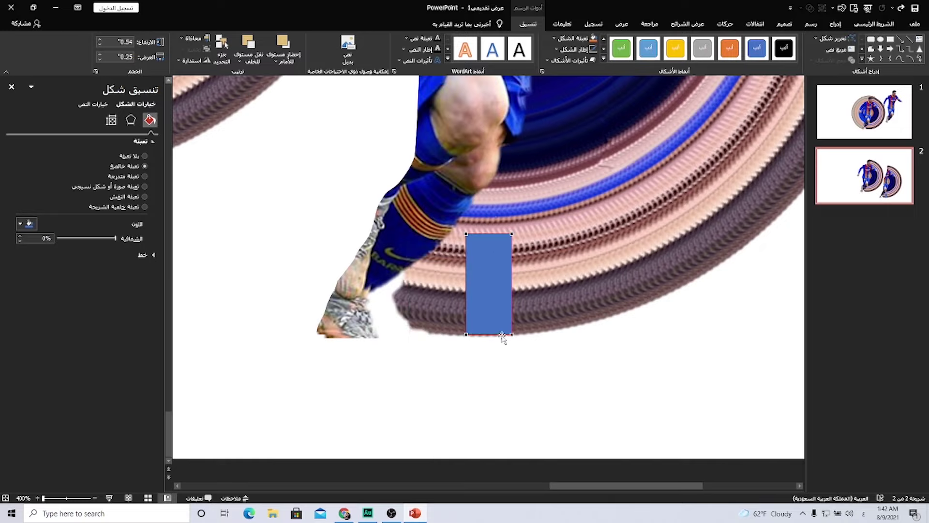
drag(512, 333, 465, 335)
click(512, 336)
drag(496, 336, 496, 337)
Step: Intersect the copied trail picture with the edited rectangle to leave only a small patch strip
click(587, 281)
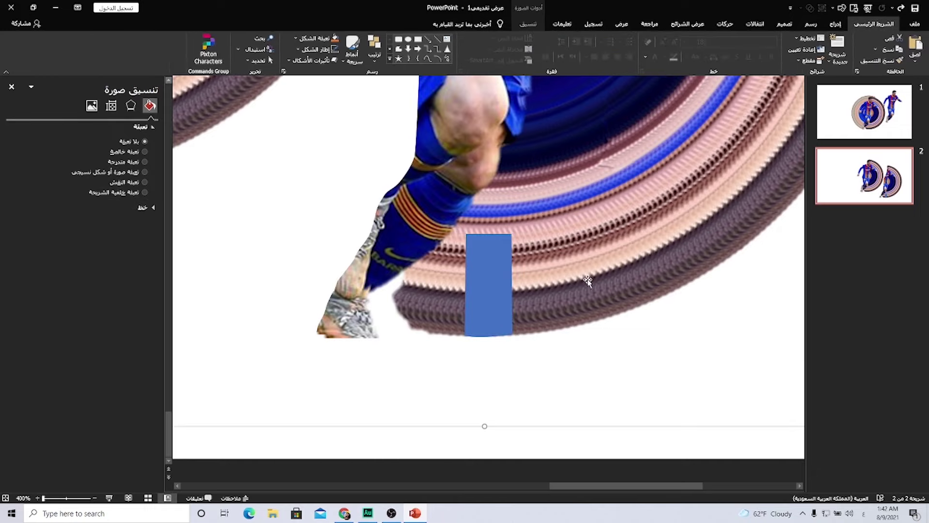
click(491, 293)
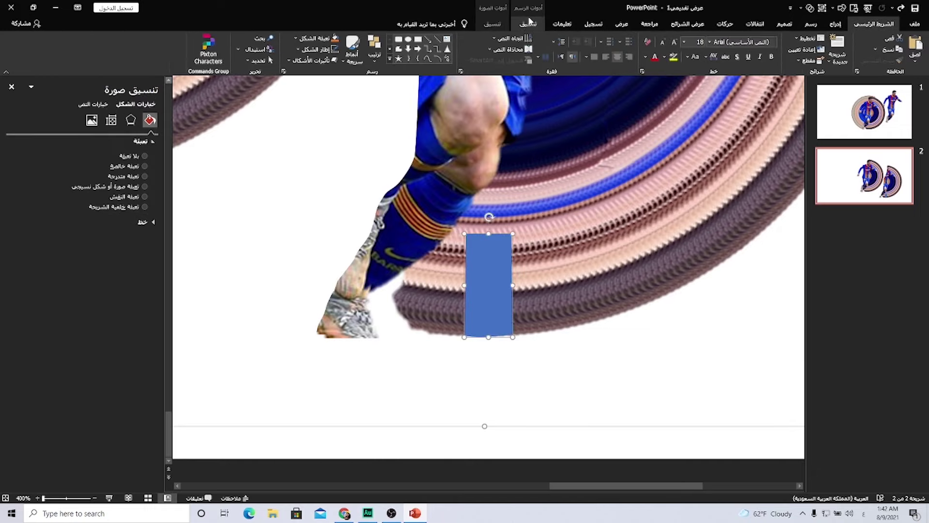
click(837, 60)
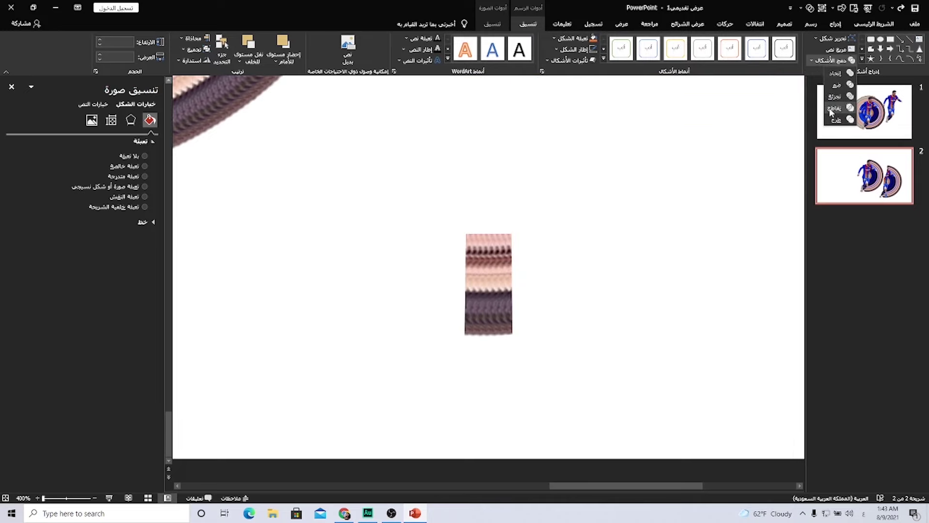
click(829, 108)
Step: Move the patch strip to the lower end of the original trail by the footballer's boots, rotating and stretching it to follow the curve
drag(480, 267, 265, 188)
scroll(266, 188, down, 5)
drag(493, 374, 360, 339)
scroll(361, 339, up, 5)
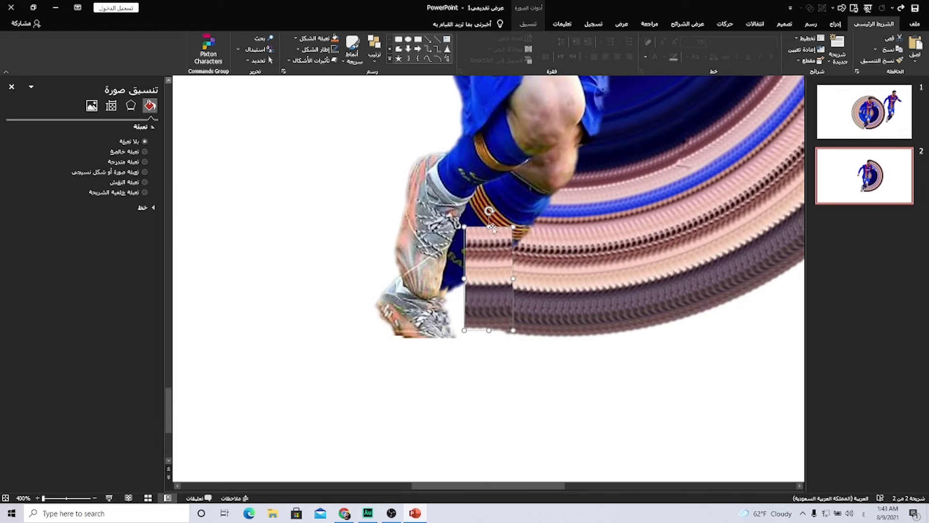
drag(489, 207, 512, 209)
mouse_move(465, 270)
mouse_down()
mouse_move(448, 263)
mouse_move(481, 270)
mouse_up()
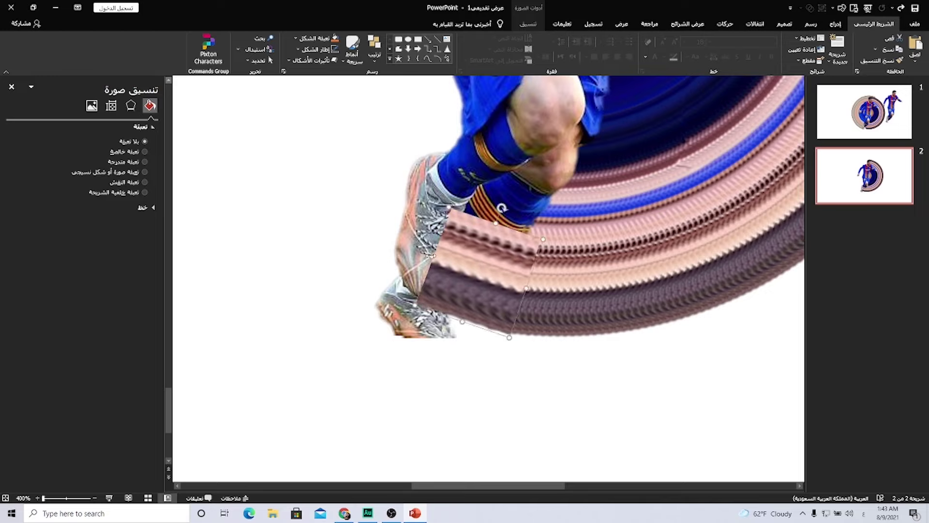
drag(430, 255, 448, 262)
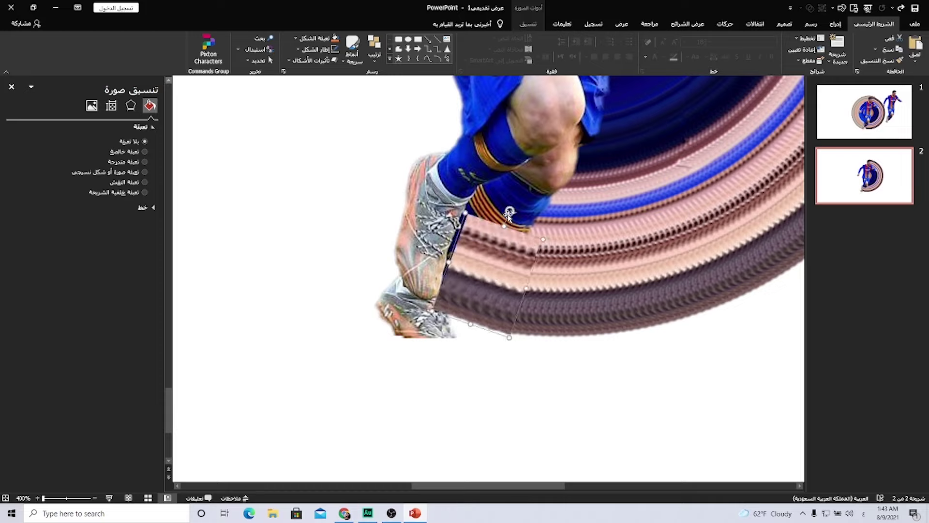
drag(485, 278, 463, 270)
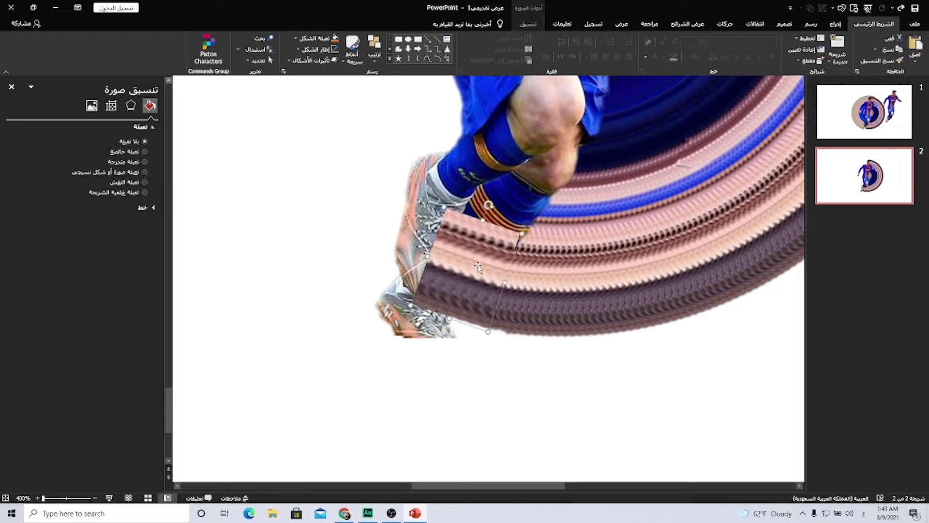
Step: Send the patch strip to the back so it sits behind the footballer and the trail
right_click(479, 265)
click(443, 356)
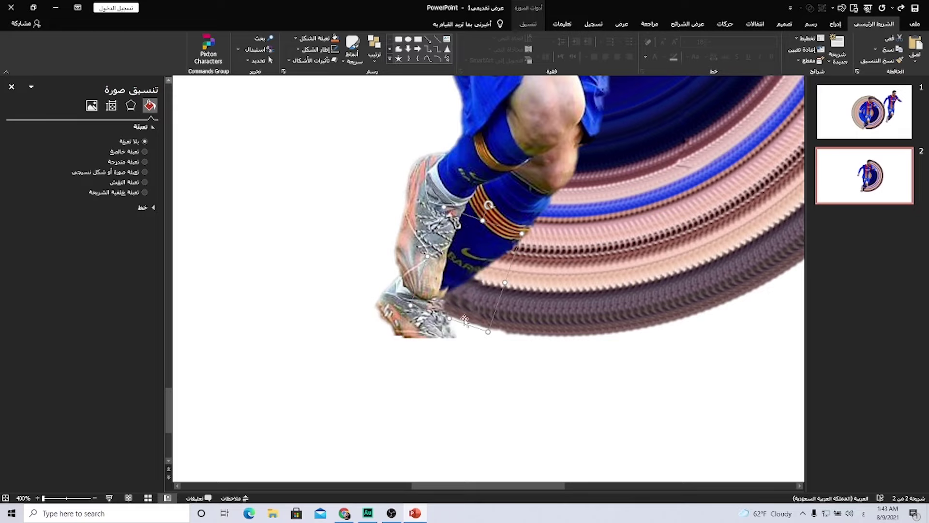
scroll(527, 383, down, 5)
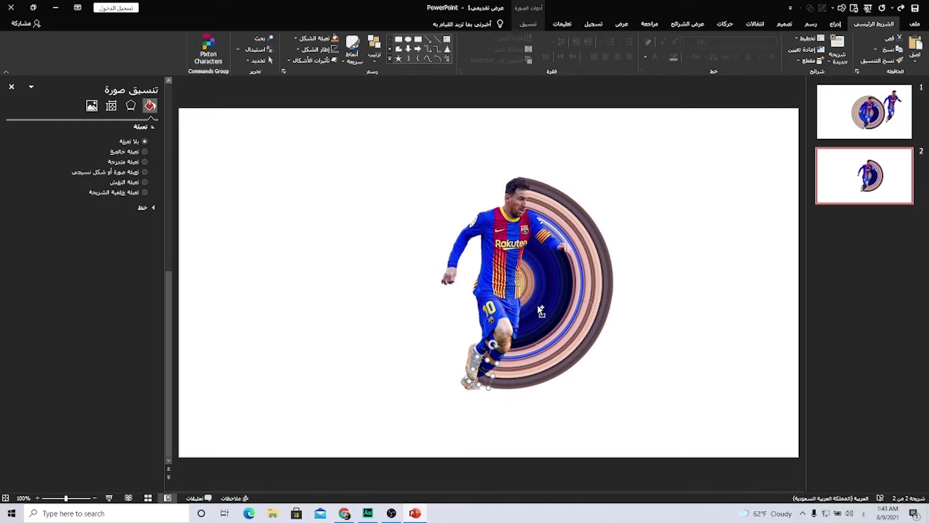
Step: Group all objects on the slide, move the group to the slide's lower-left corner and enlarge it
key(ctrl+a)
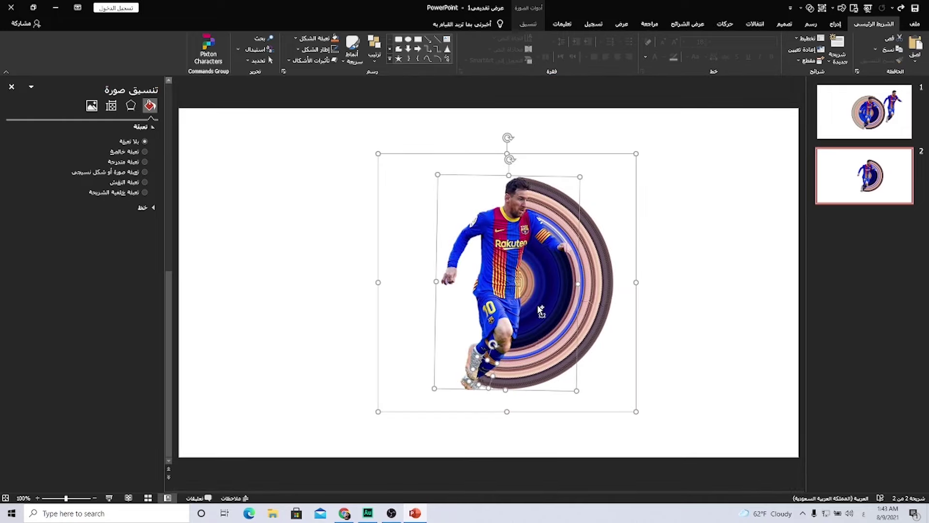
drag(541, 310, 357, 306)
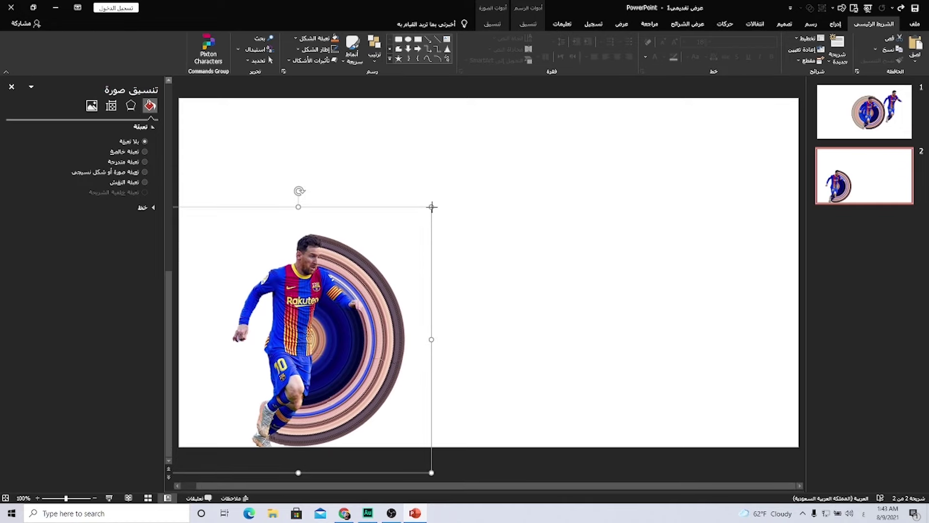
drag(432, 206, 504, 165)
drag(412, 293, 399, 304)
Step: Apply a perspective shadow preset to the footballer group with 74% transparency, 19 pt blur and 46 pt distance
click(131, 106)
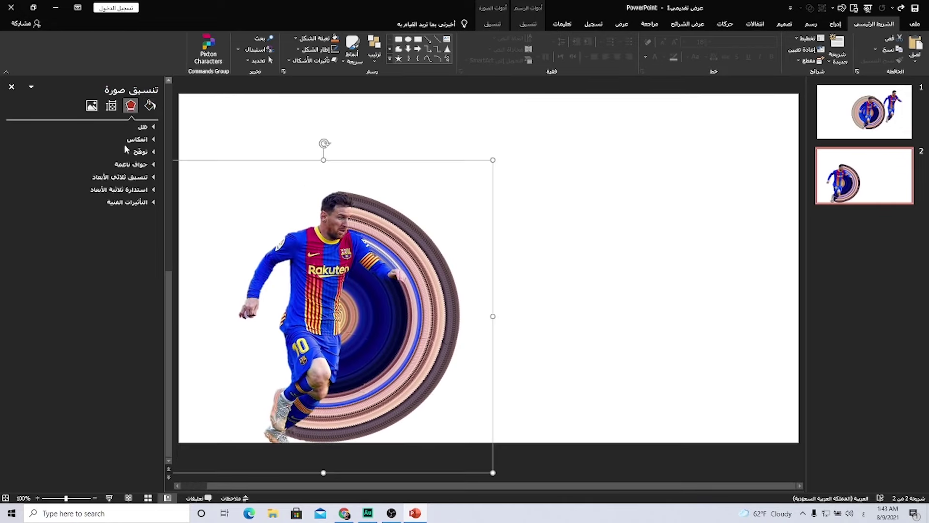
click(156, 127)
click(26, 140)
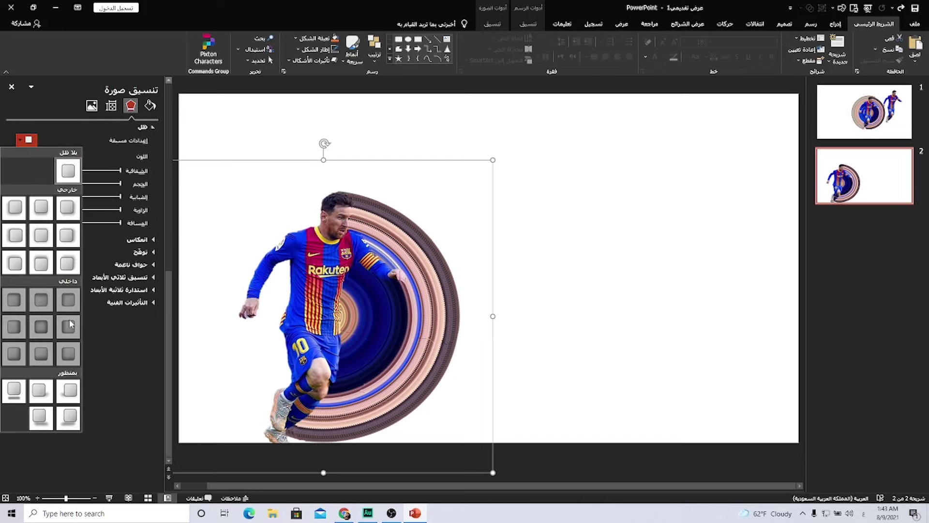
click(40, 391)
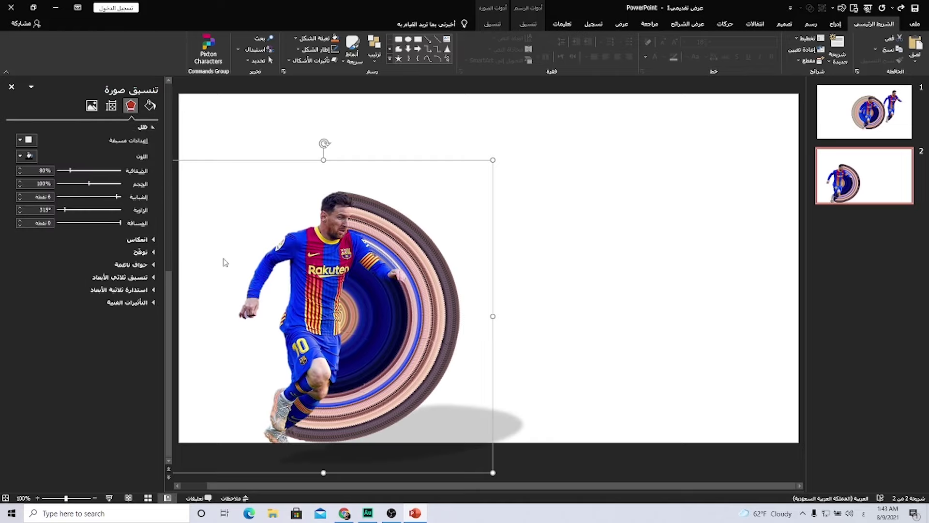
drag(83, 172, 74, 170)
drag(118, 200, 106, 223)
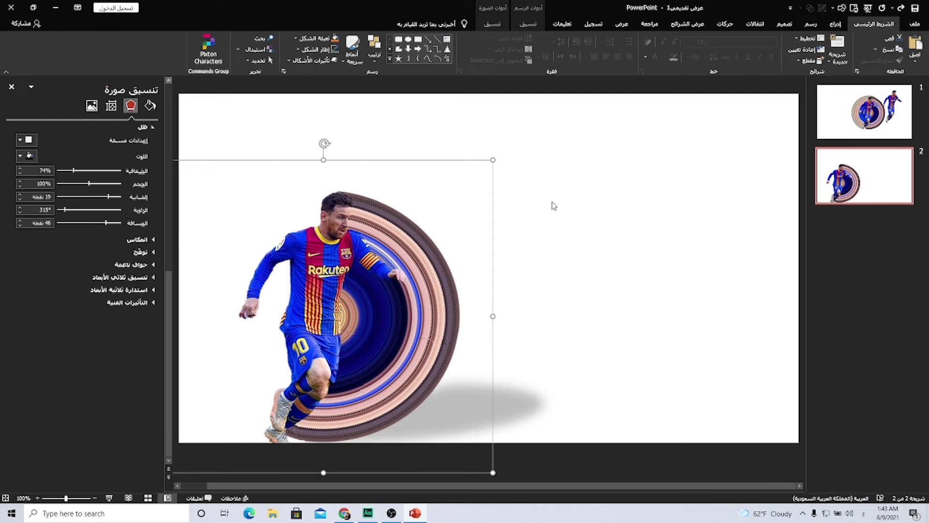
Step: Fill the slide background with the blue cloudy picture and delete the first slide from the presentation
click(630, 179)
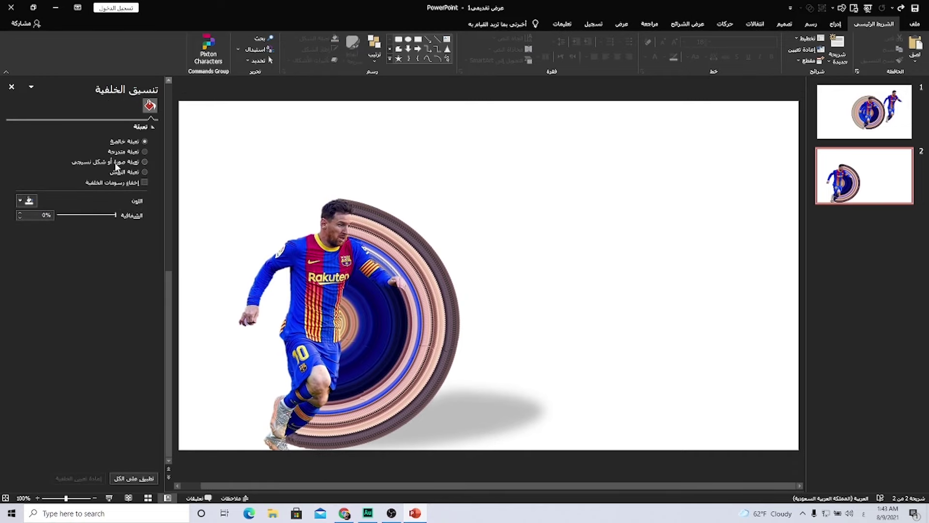
click(121, 163)
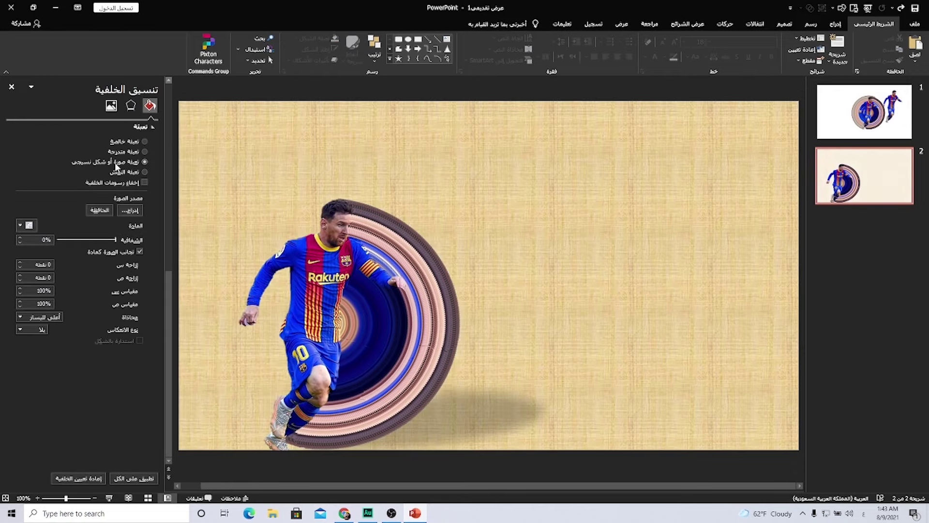
click(129, 211)
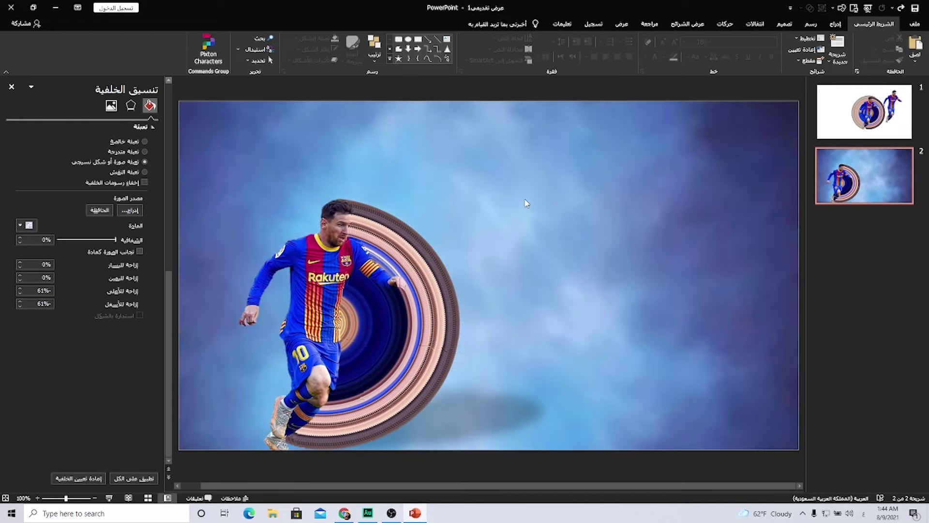
right_click(865, 119)
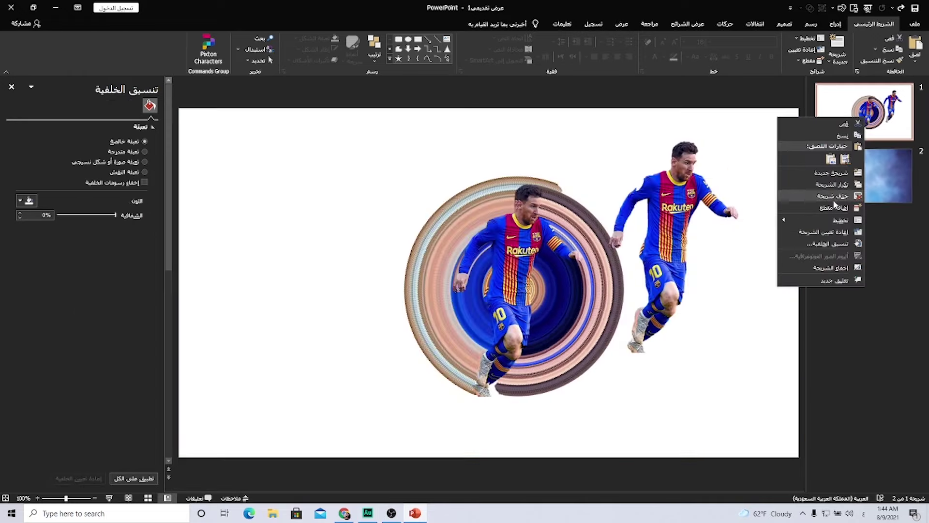
click(762, 191)
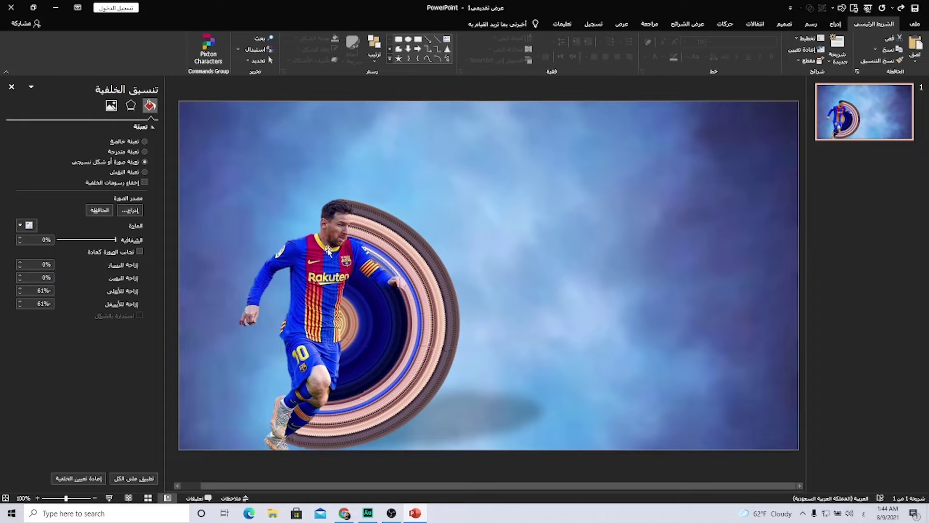
click(352, 235)
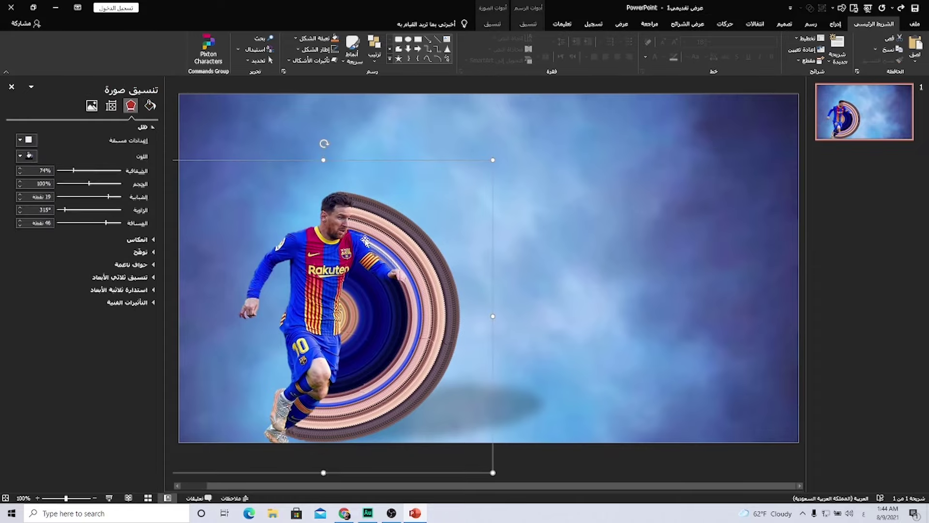
right_click(361, 246)
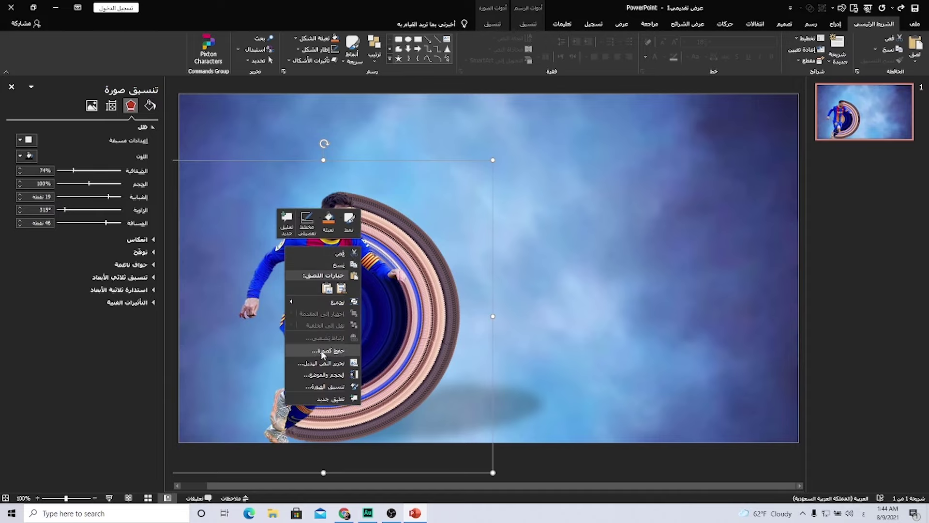
click(519, 261)
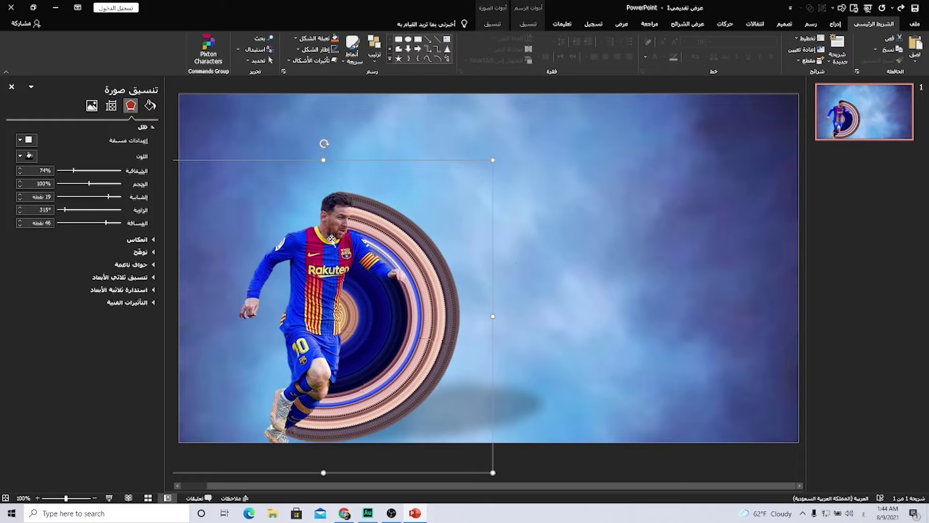
Step: Deselect the footballer group and start the slide show to view the finished slide
click(545, 217)
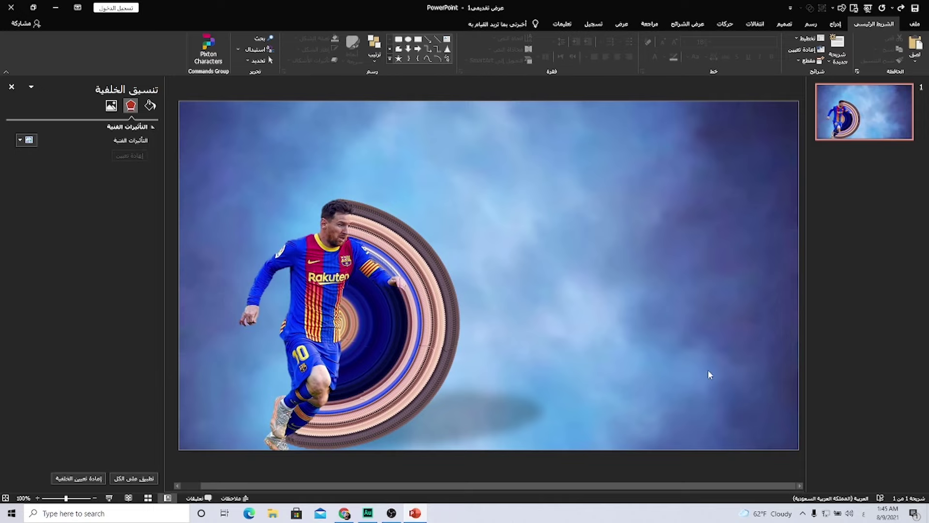
click(109, 498)
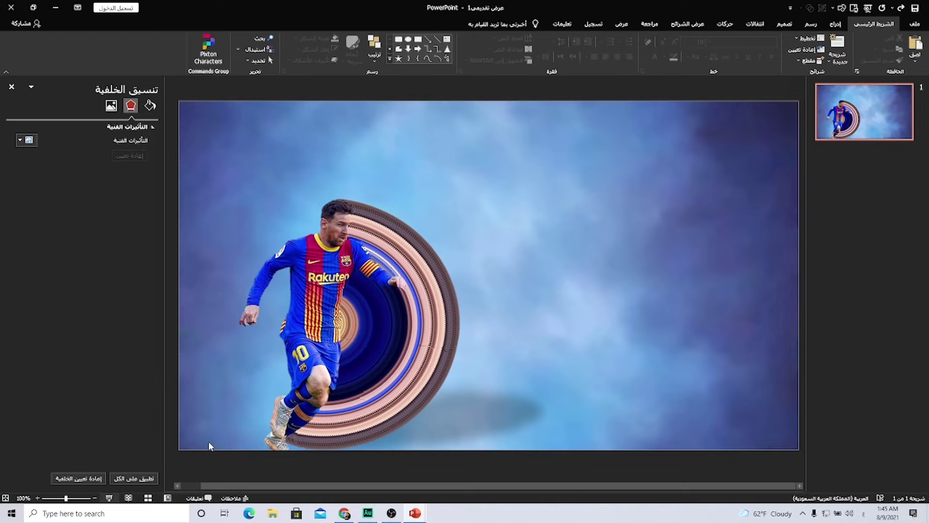